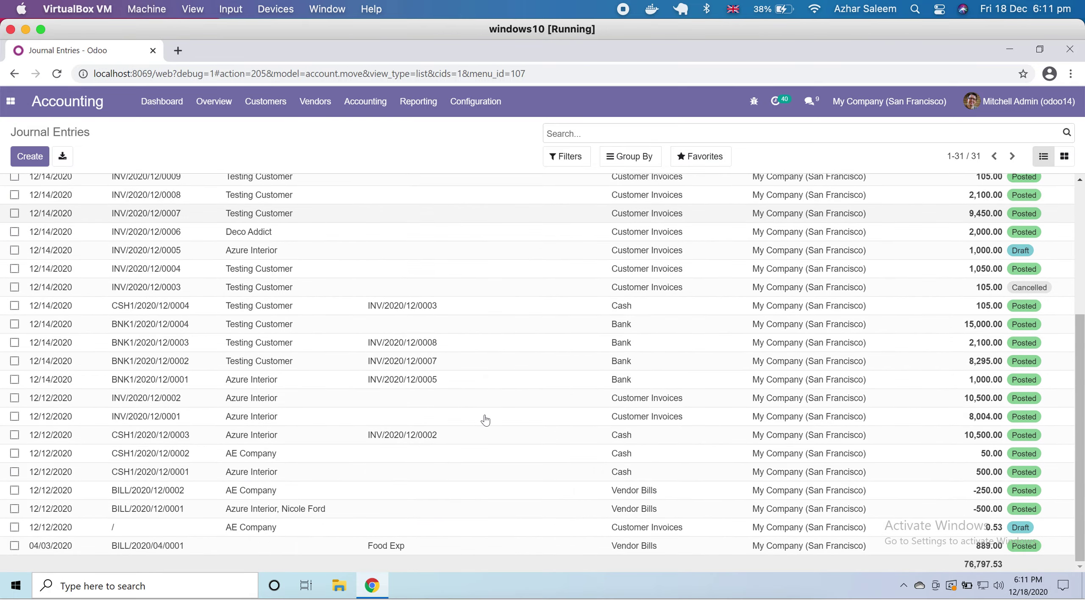
Review the journal entries list and group it by journal.
{"action": "scroll", "coordinate": [486, 419], "scroll_direction": "up", "scroll_amount": 5}
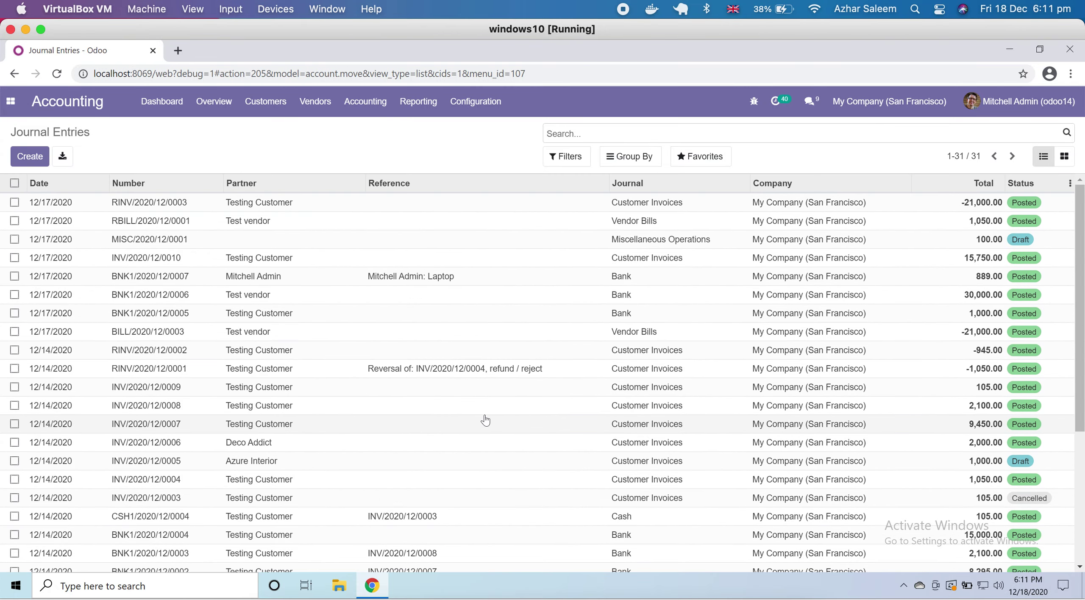
{"action": "scroll", "coordinate": [485, 419], "scroll_direction": "down", "scroll_amount": 3}
{"action": "scroll", "coordinate": [466, 407], "scroll_direction": "up", "scroll_amount": 3}
{"action": "scroll", "coordinate": [132, 495], "scroll_direction": "down", "scroll_amount": 5}
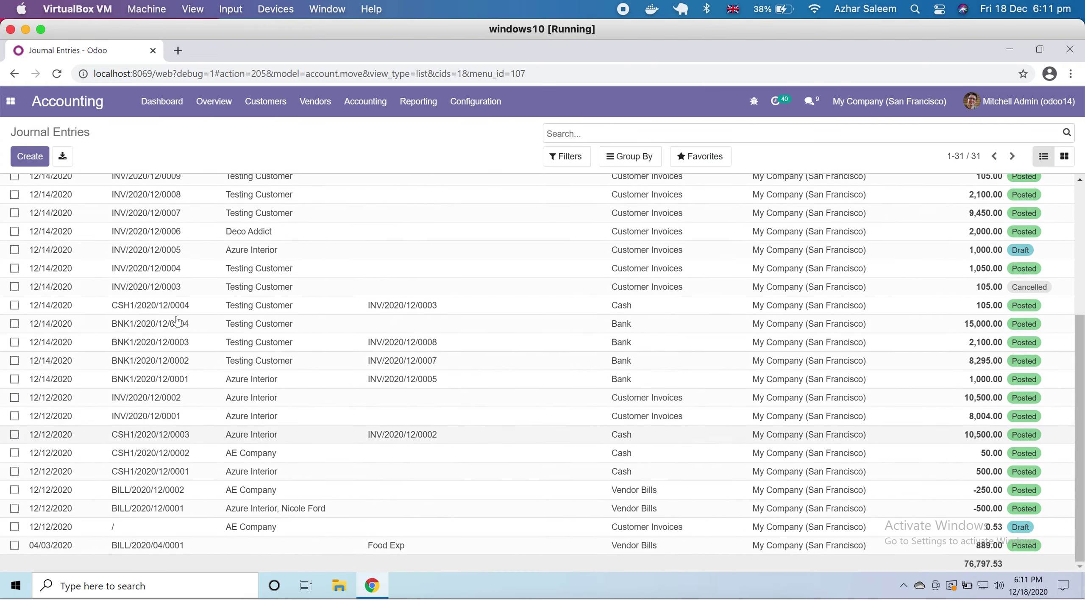
{"action": "scroll", "coordinate": [424, 303], "scroll_direction": "up", "scroll_amount": 5}
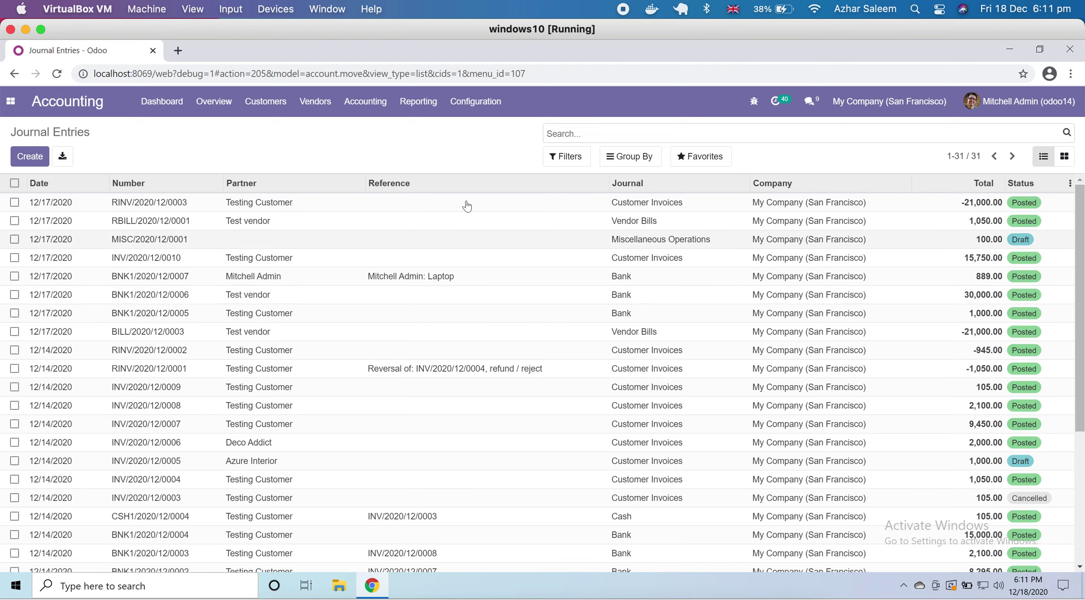
{"action": "left_click", "coordinate": [633, 162]}
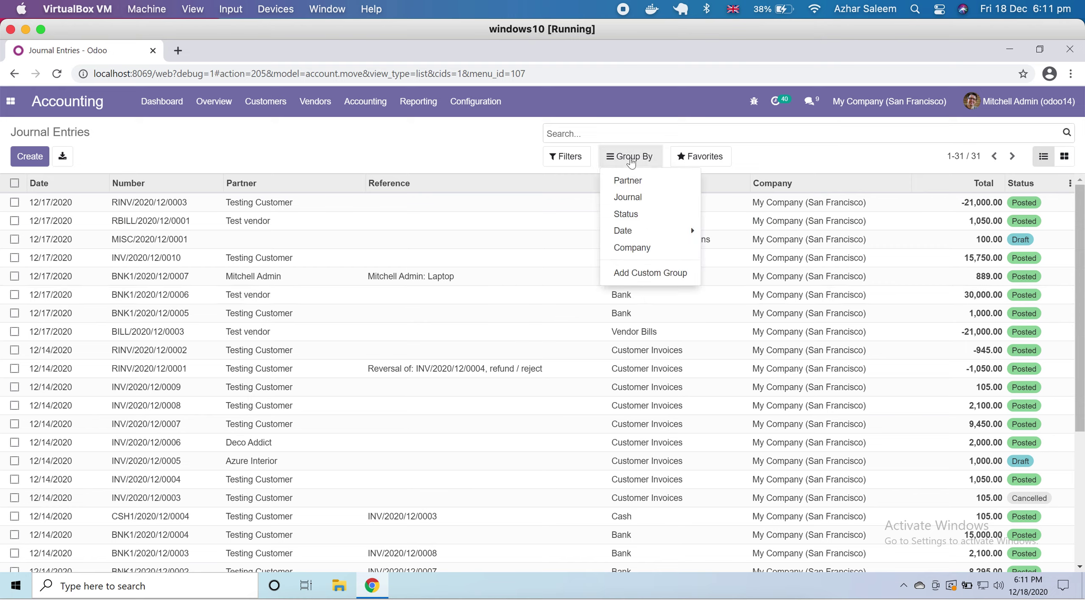
{"action": "left_click", "coordinate": [645, 200]}
{"action": "left_click", "coordinate": [245, 407]}
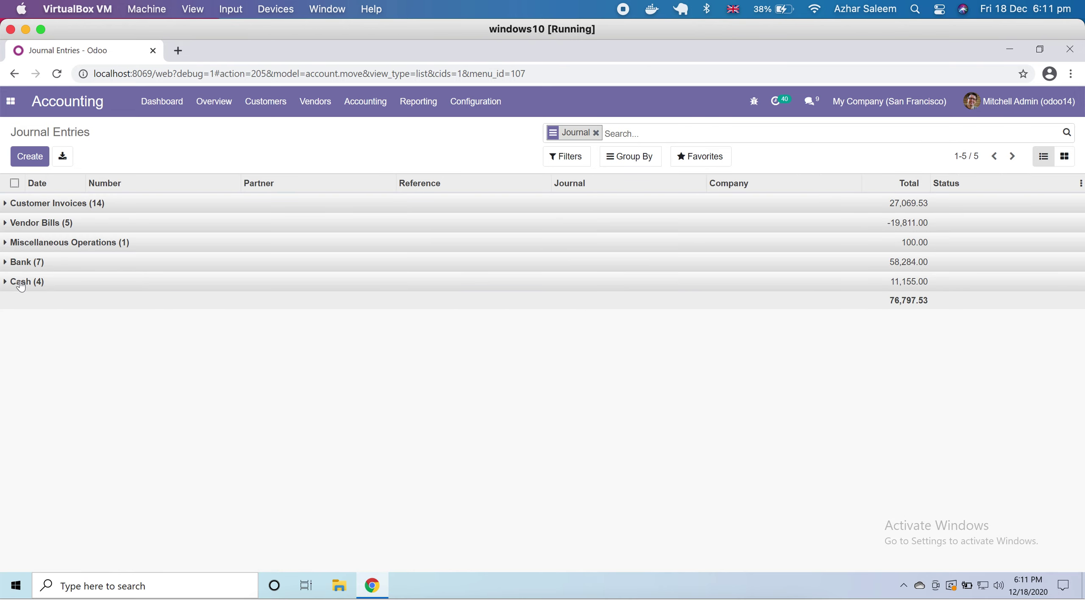
Expand the Cash, Bank, Miscellaneous Operations, Vendor Bills and Customer Invoices groups to show their entries.
{"action": "left_click", "coordinate": [5, 282]}
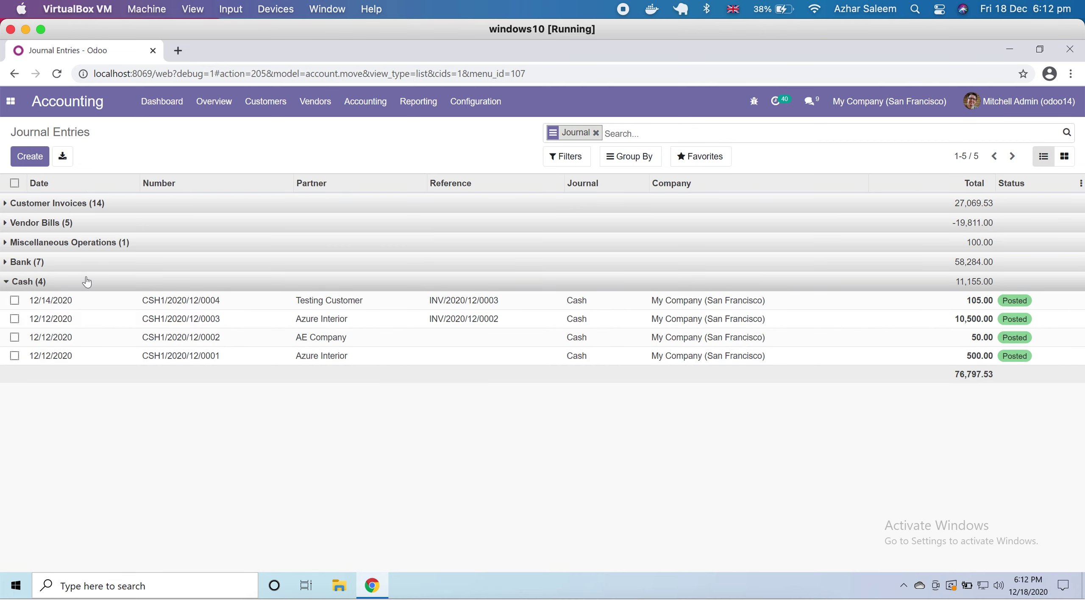
{"action": "left_click", "coordinate": [10, 264]}
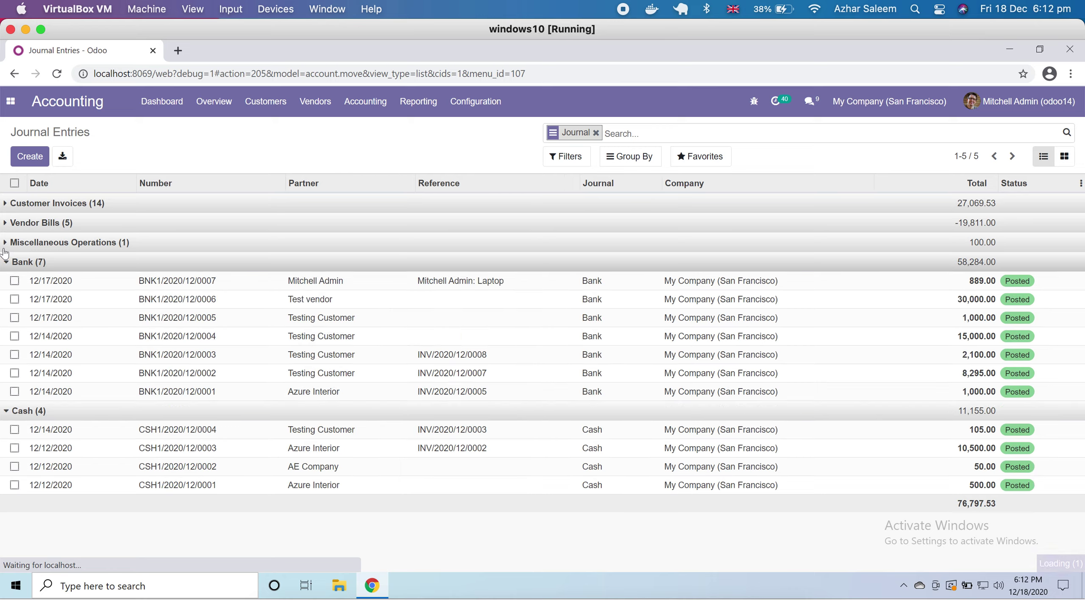
{"action": "left_click", "coordinate": [5, 243]}
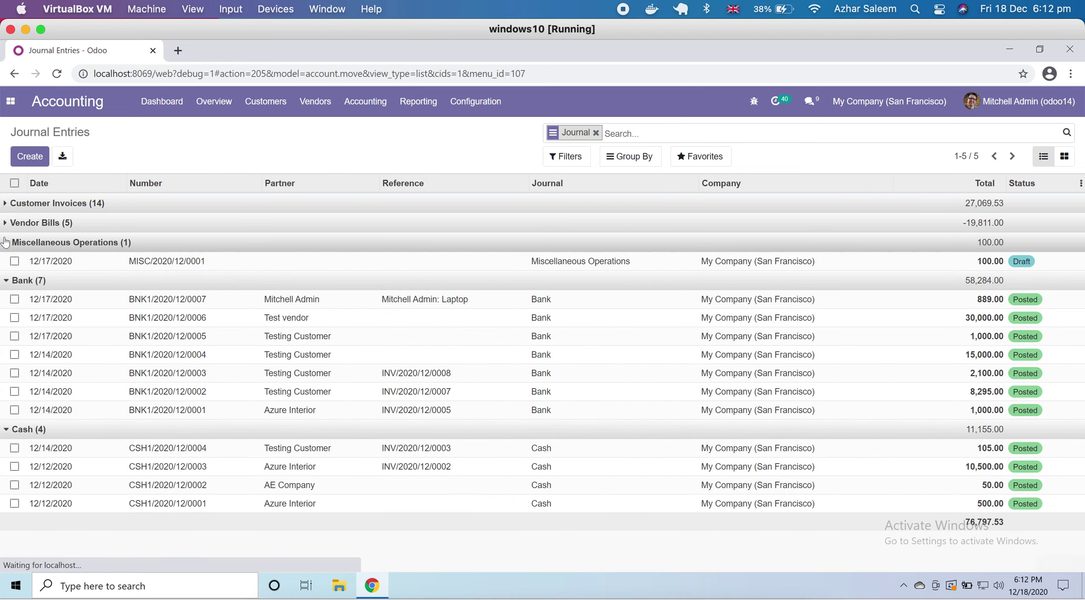
{"action": "left_click", "coordinate": [5, 223]}
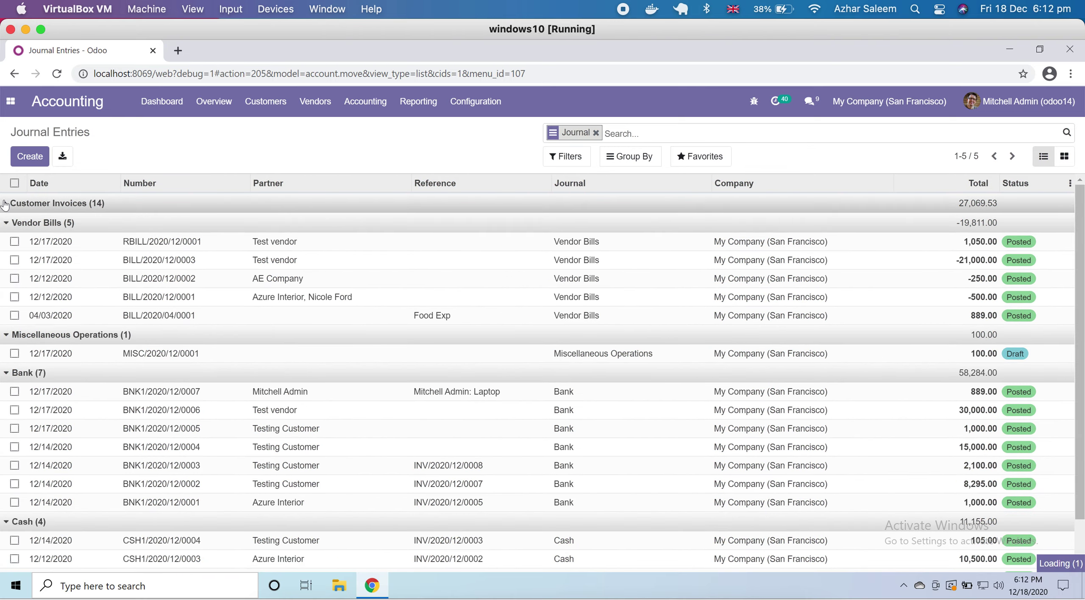
{"action": "left_click", "coordinate": [6, 203]}
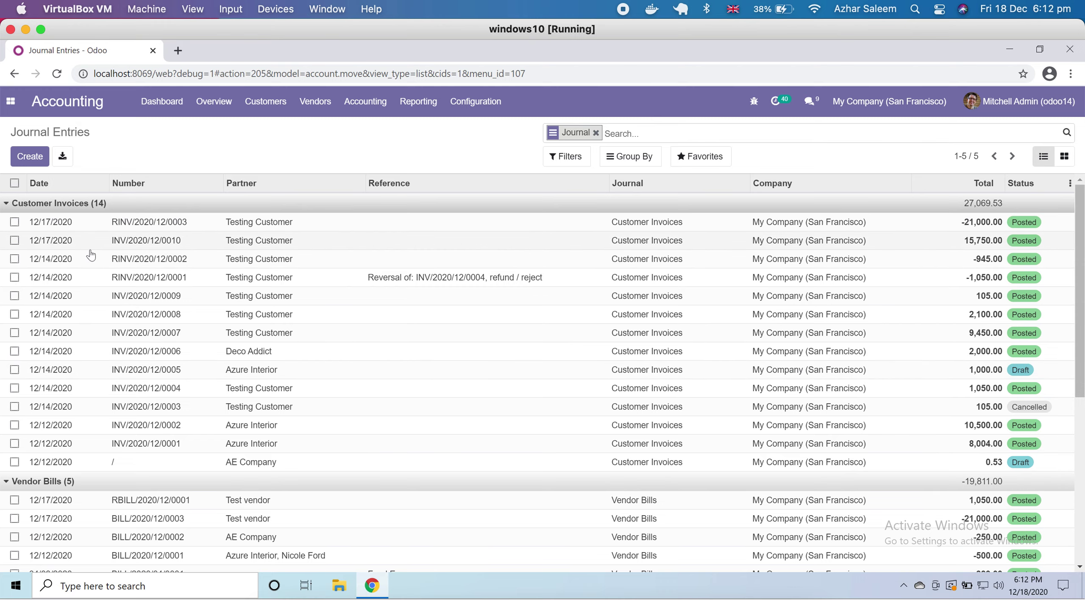
Start a new journal entry and try the Exchange Difference and Cash Basis Taxes journals on it.
{"action": "left_click", "coordinate": [40, 162]}
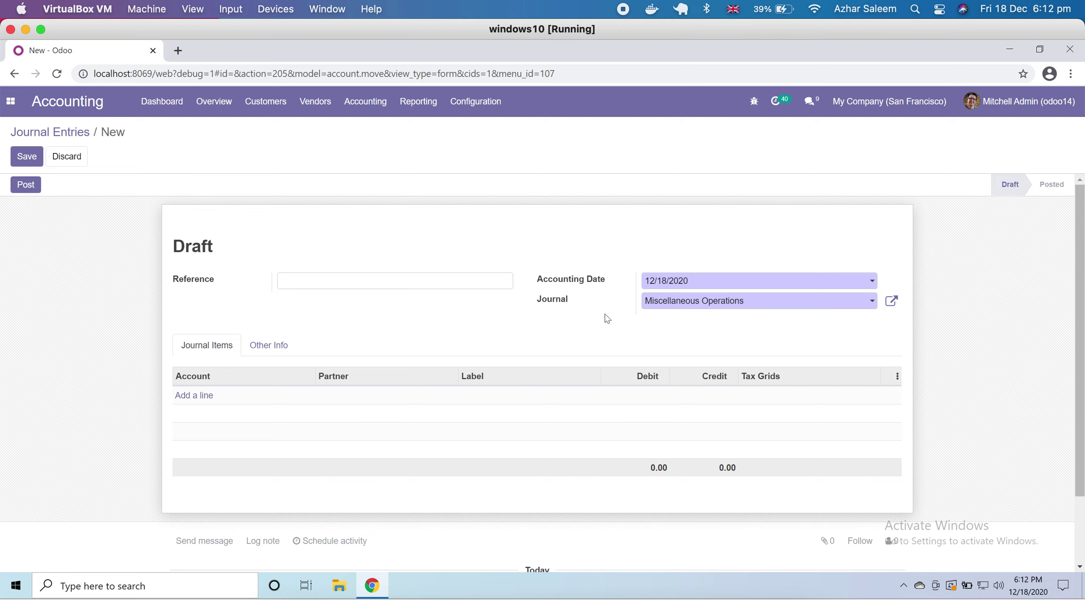
{"action": "mouse_move", "coordinate": [204, 398]}
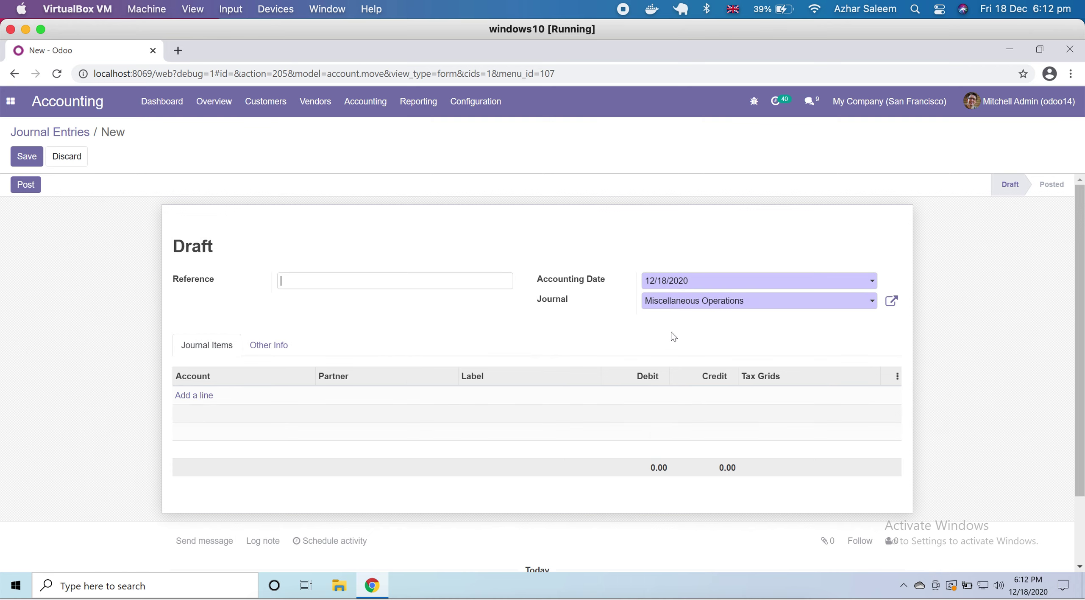
{"action": "left_click", "coordinate": [714, 305]}
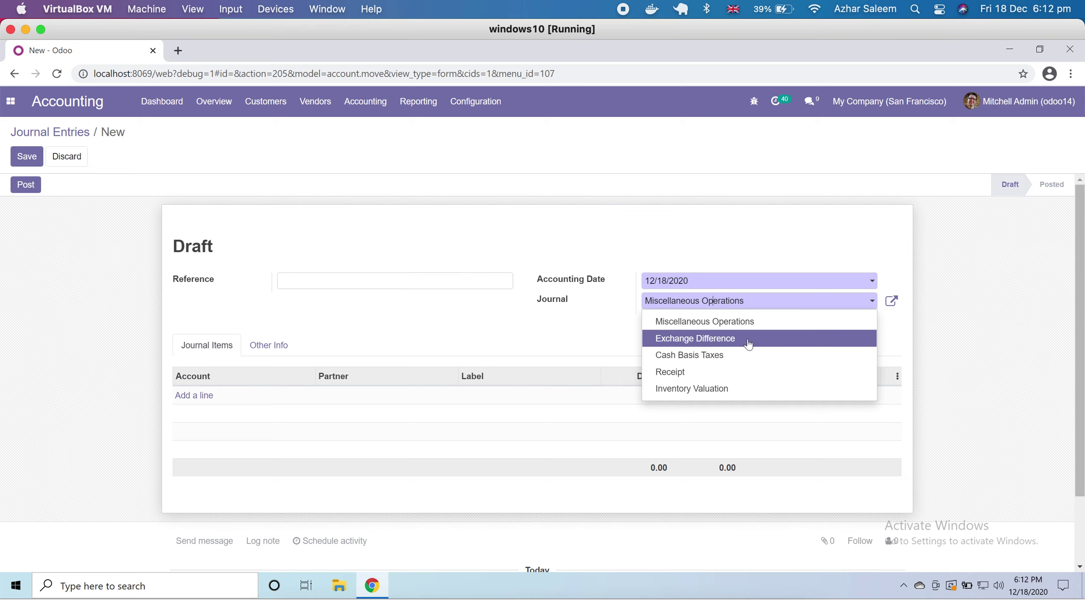
{"action": "left_click", "coordinate": [749, 340]}
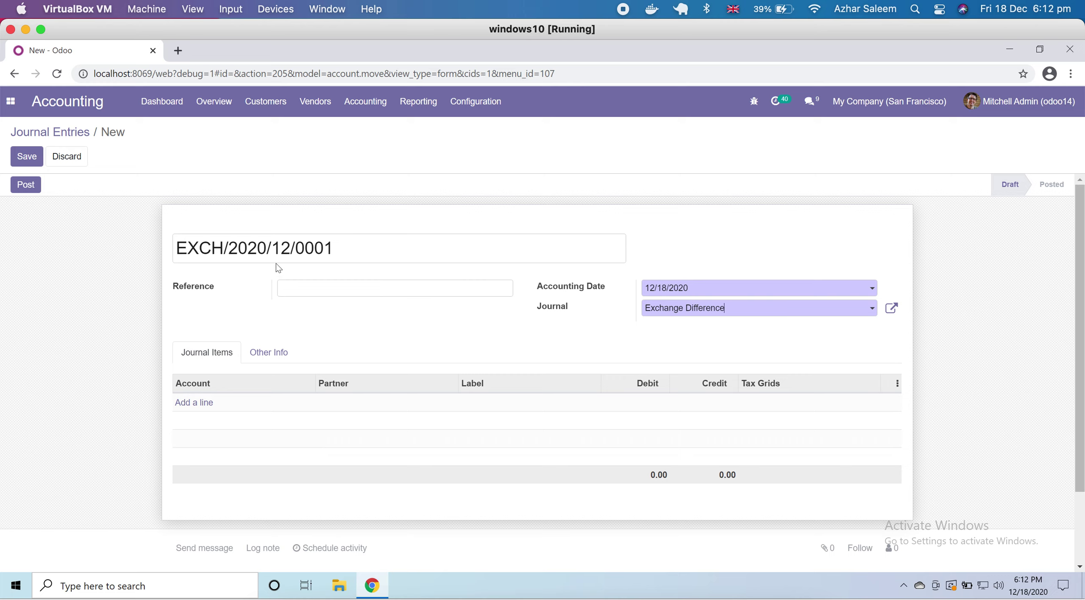
{"action": "left_click", "coordinate": [735, 314]}
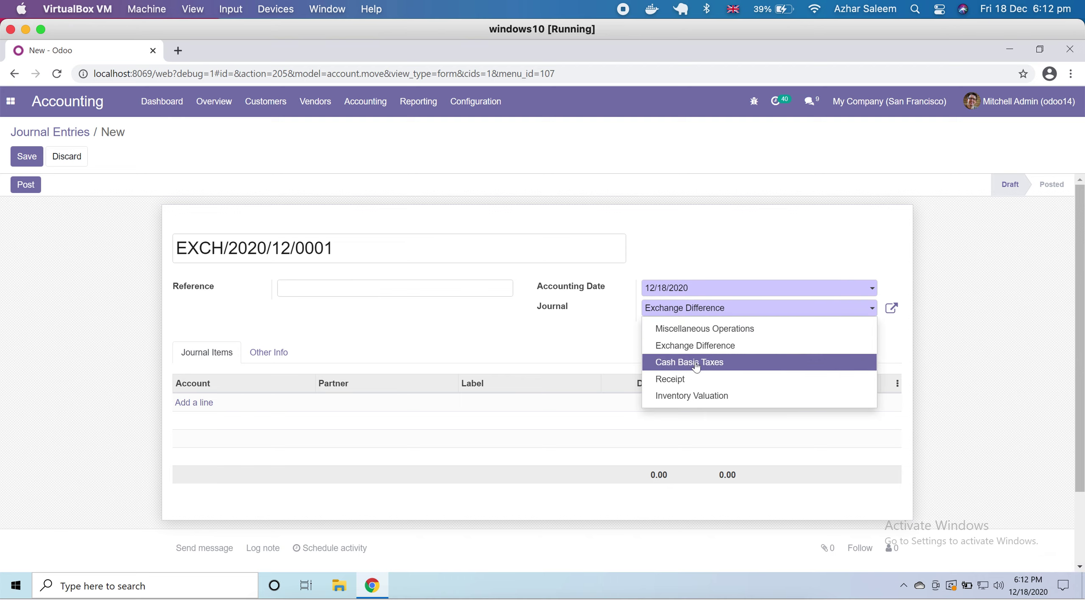
{"action": "left_click", "coordinate": [681, 363]}
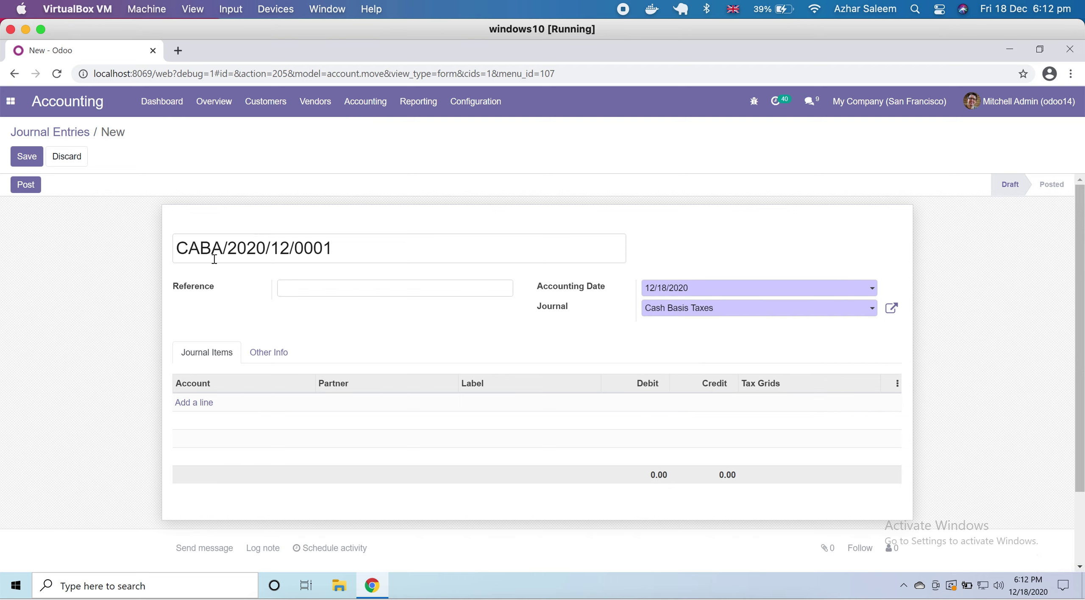
Examine the journal prefix, year, month and sequence parts of the new entry's number by highlighting each one.
{"action": "left_click_drag", "start_coordinate": [223, 246], "coordinate": [167, 244]}
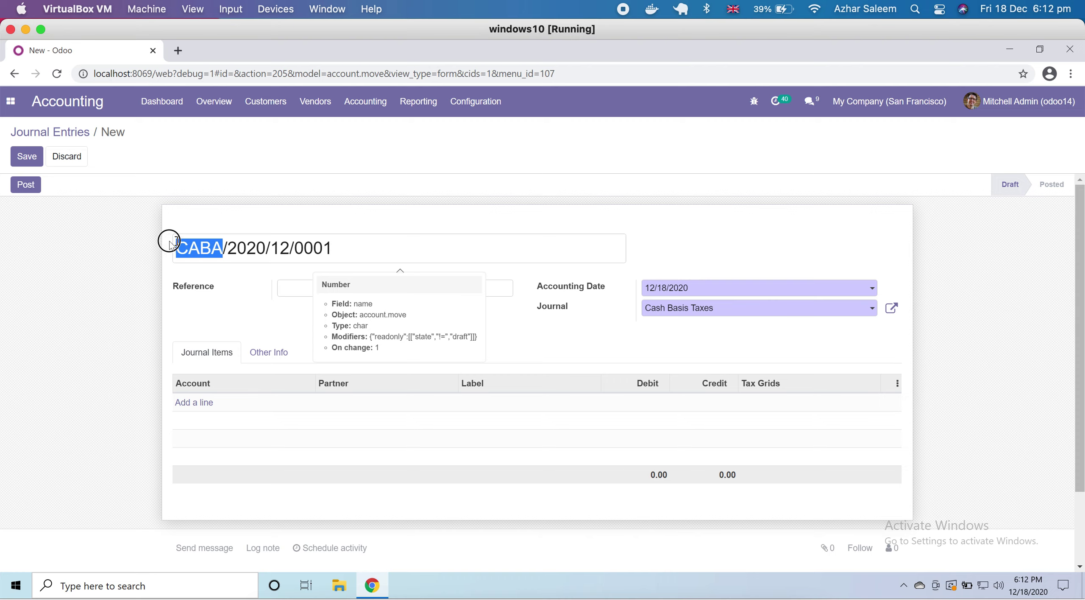
{"action": "double_click", "coordinate": [239, 248]}
{"action": "double_click", "coordinate": [279, 248]}
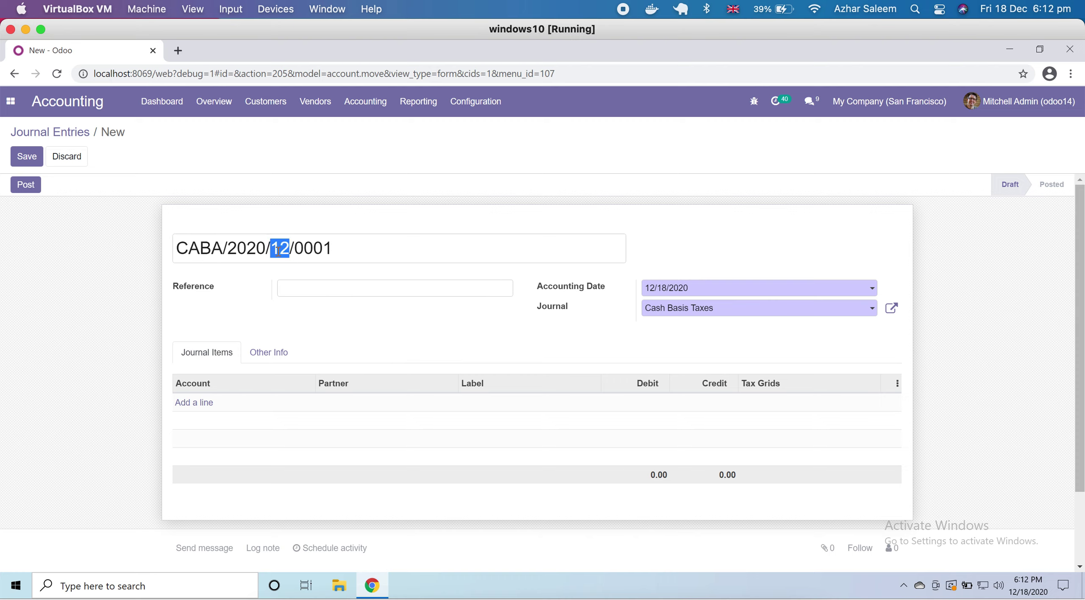
{"action": "double_click", "coordinate": [315, 250]}
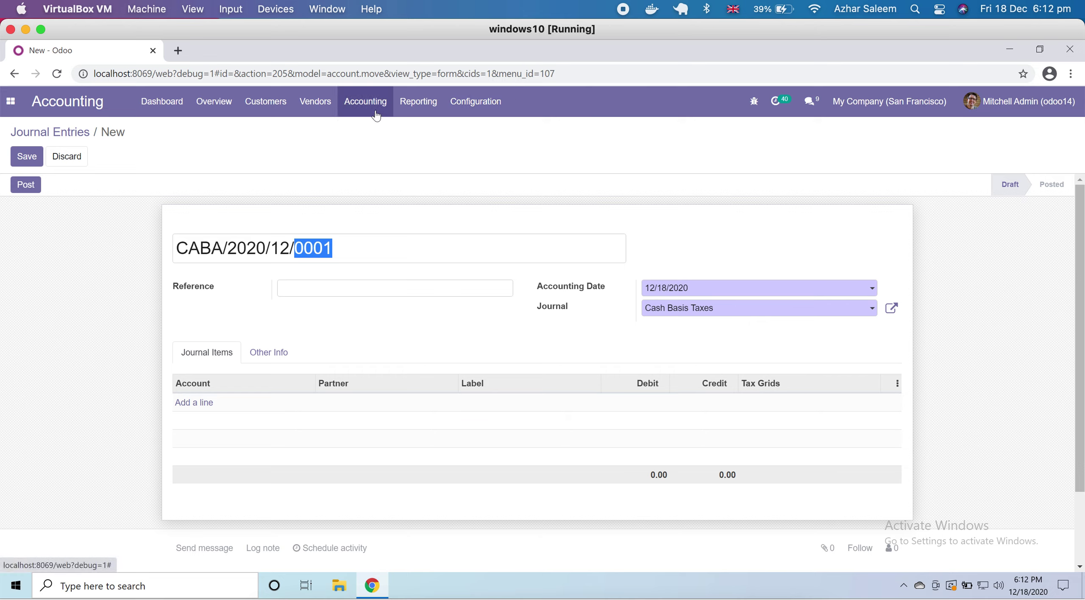
Open the Journals configuration list and discard the unsaved journal entry.
{"action": "left_click", "coordinate": [484, 109]}
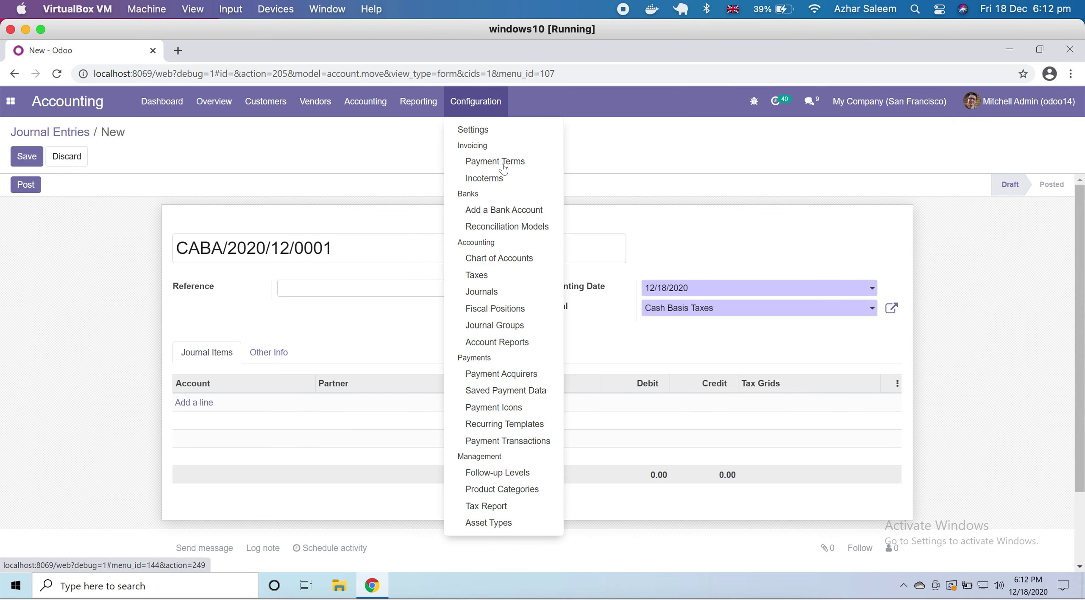
{"action": "left_click", "coordinate": [484, 293]}
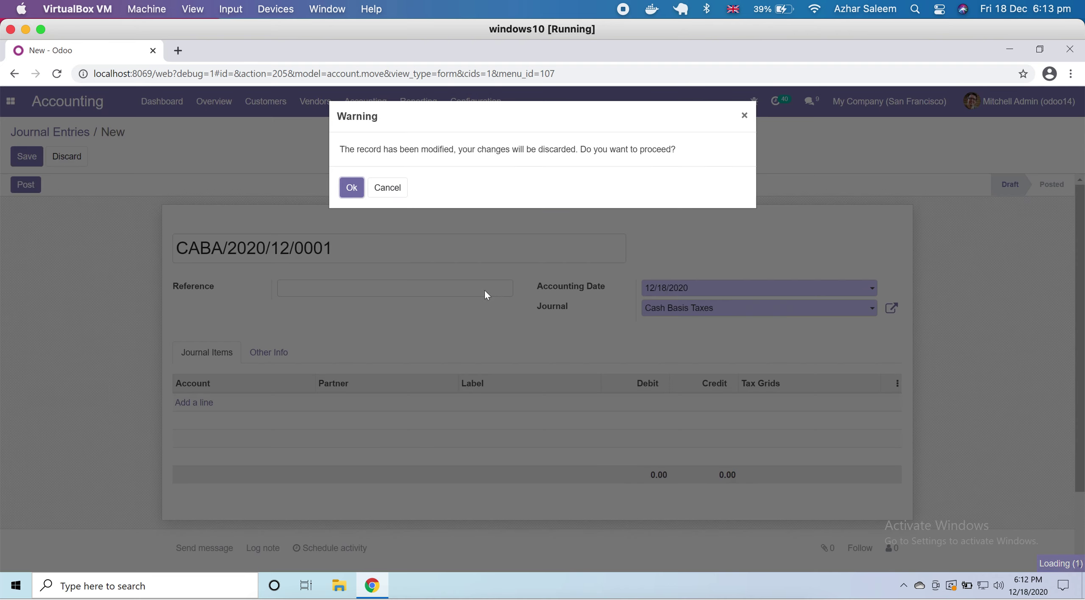
{"action": "left_click", "coordinate": [354, 188]}
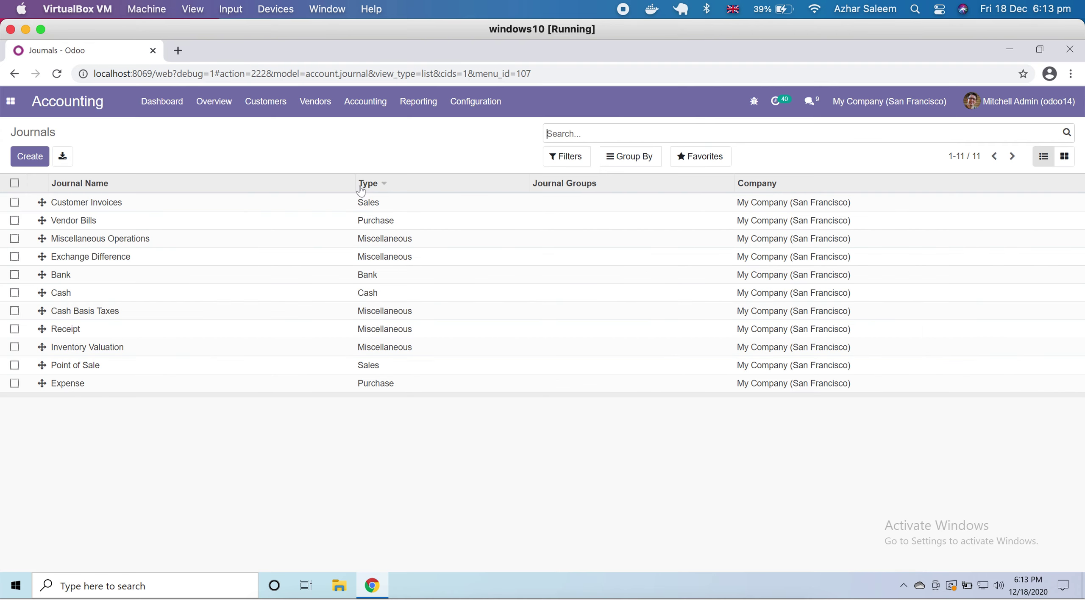
Start a new journal named Expense with the type Miscellaneous and the short code Exp.
{"action": "left_click", "coordinate": [29, 157]}
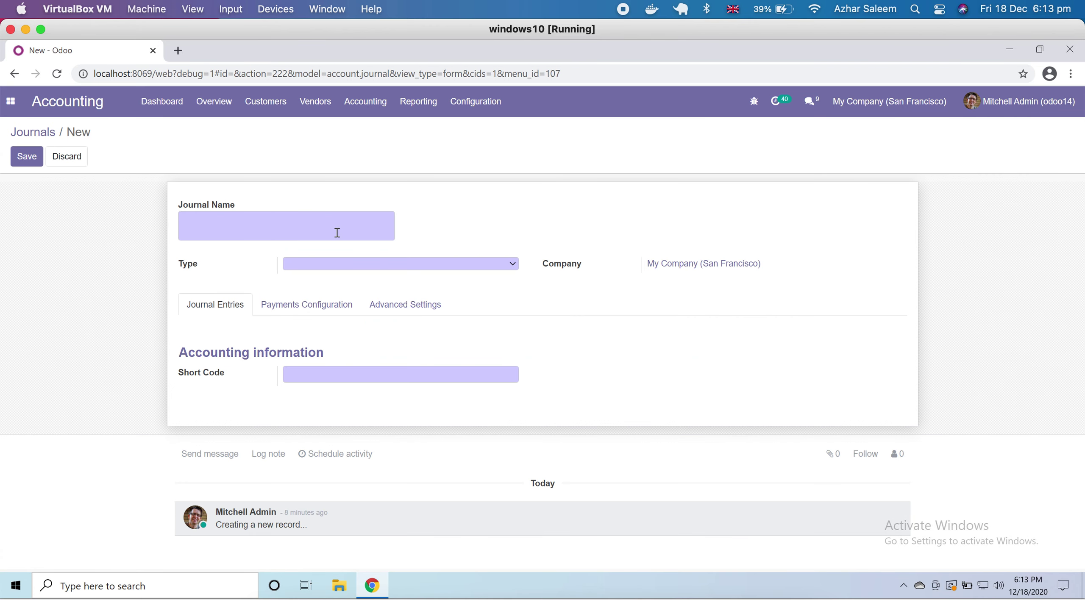
{"action": "type", "text": "Exp"}
{"action": "key", "text": "BackSpace"}
{"action": "type", "text": "xpense"}
{"action": "left_click", "coordinate": [446, 266]}
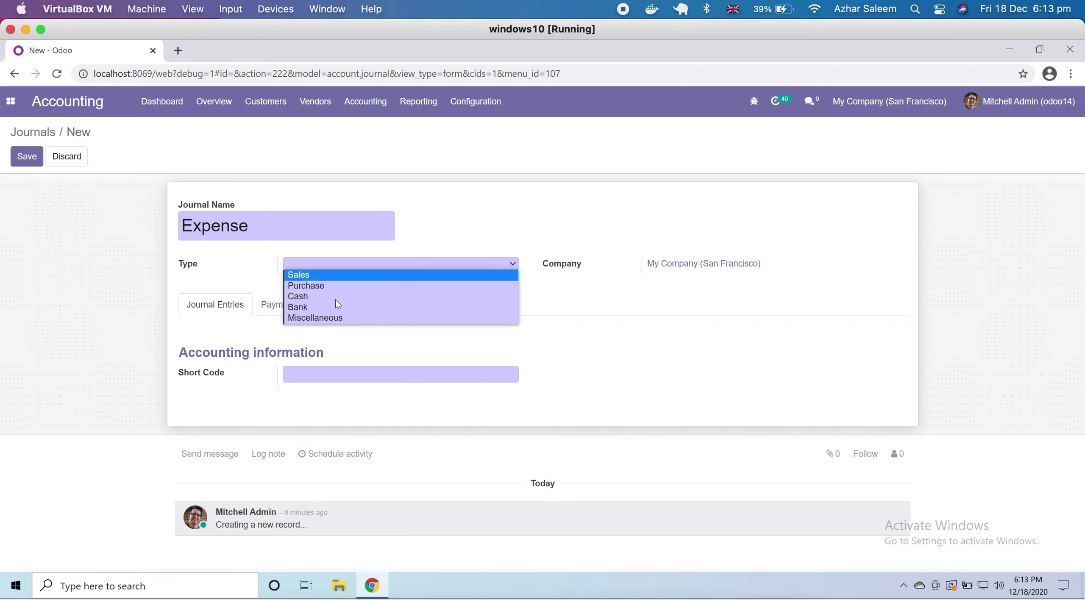
{"action": "left_click", "coordinate": [309, 322]}
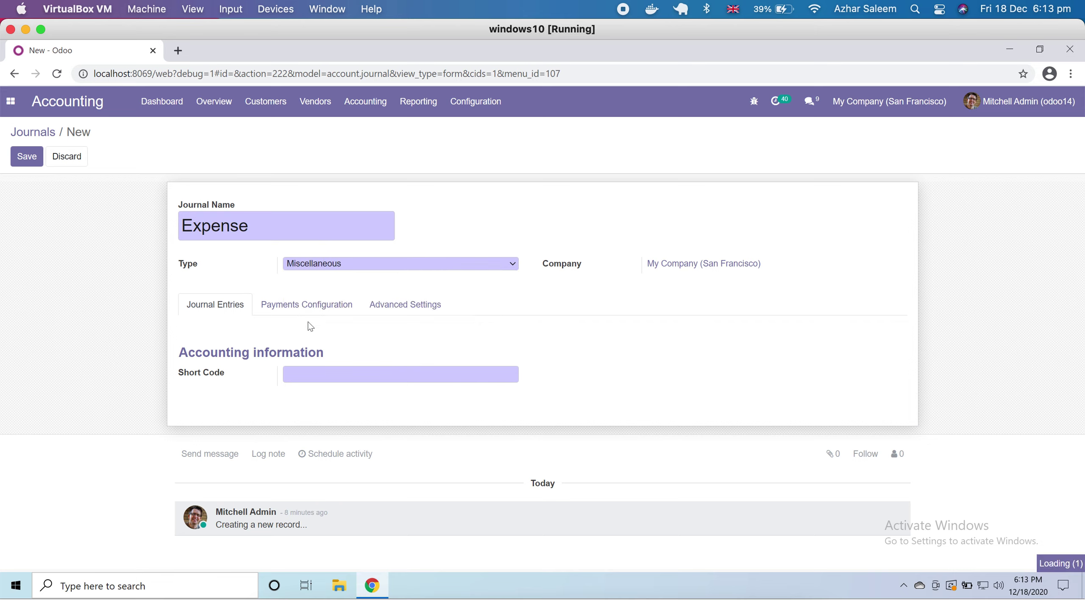
{"action": "left_click", "coordinate": [333, 373]}
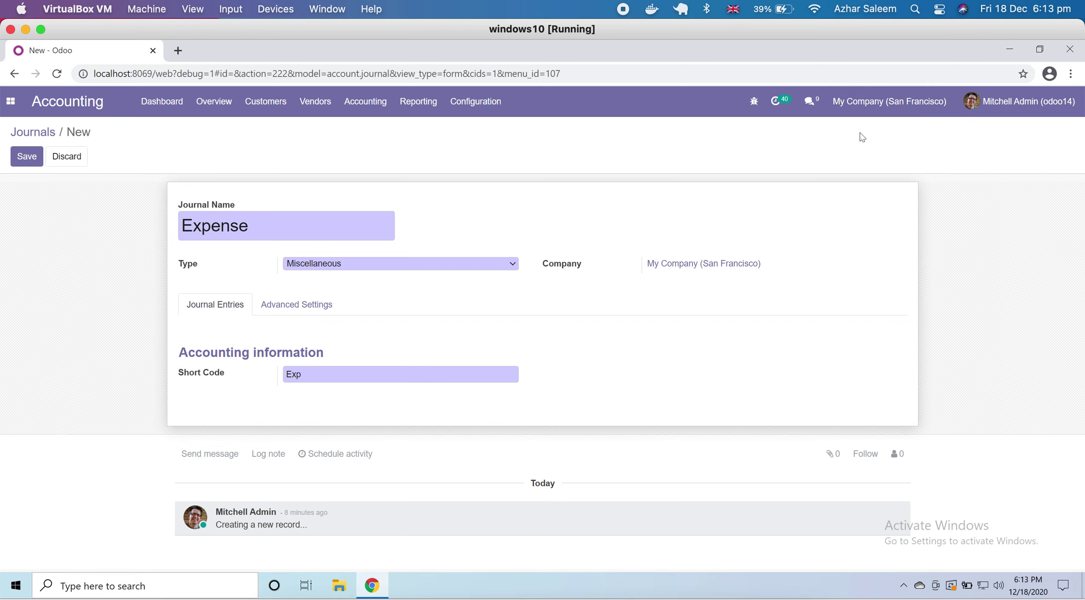
Open the new journal's advanced settings and view the choices for allowed account types.
{"action": "left_click", "coordinate": [304, 314]}
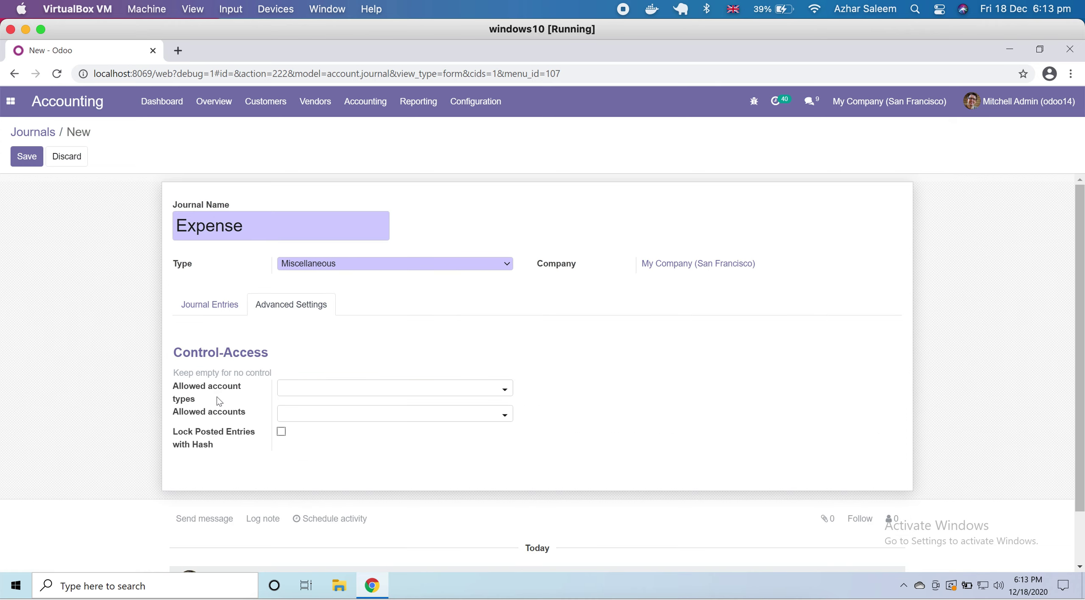
{"action": "mouse_move", "coordinate": [217, 397]}
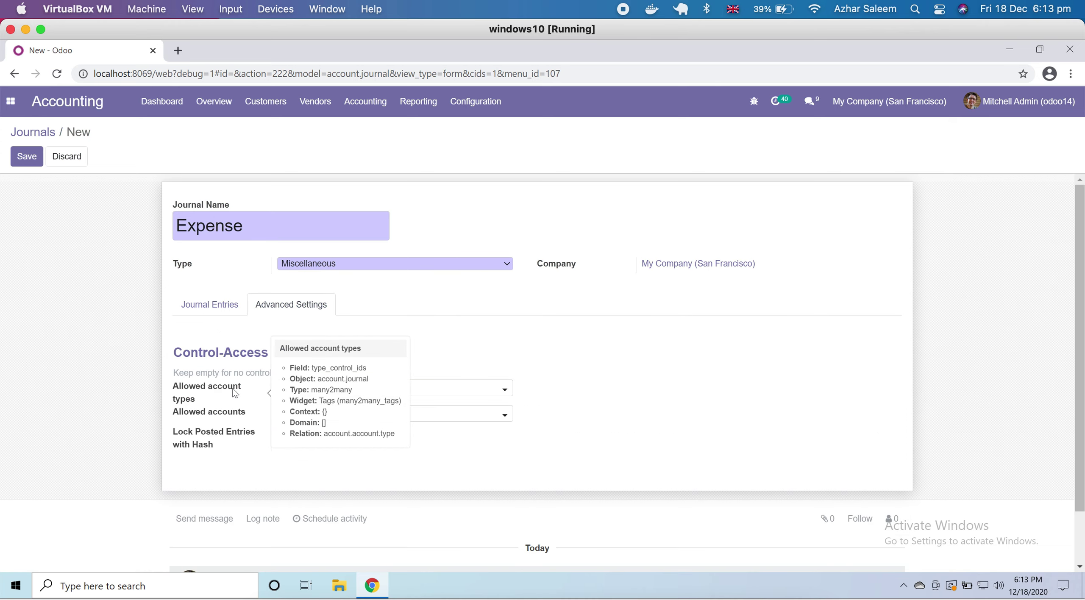
{"action": "left_click", "coordinate": [342, 396]}
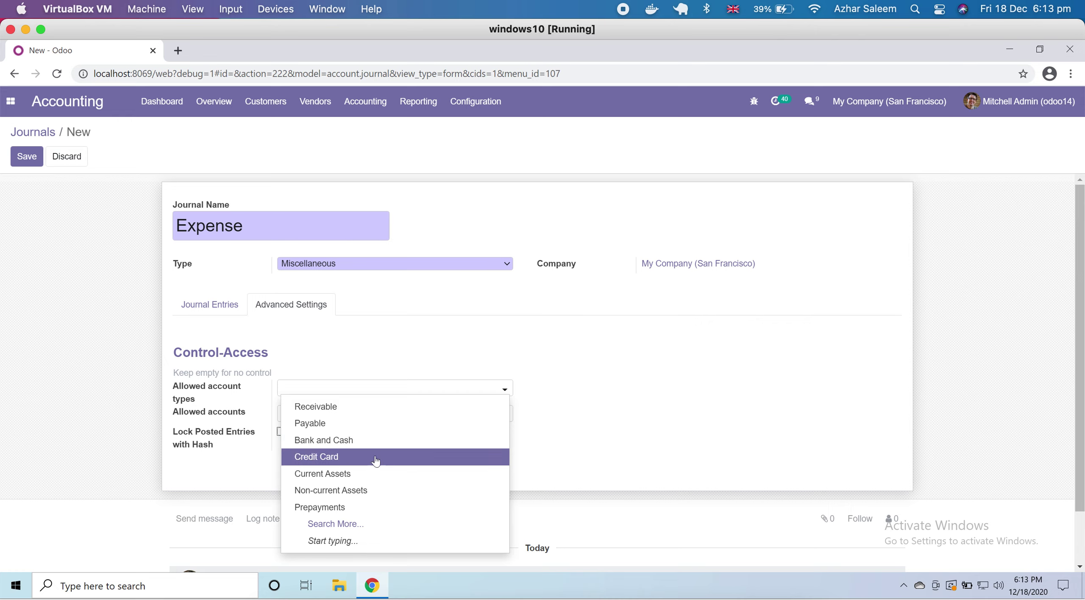
{"action": "left_click", "coordinate": [502, 314]}
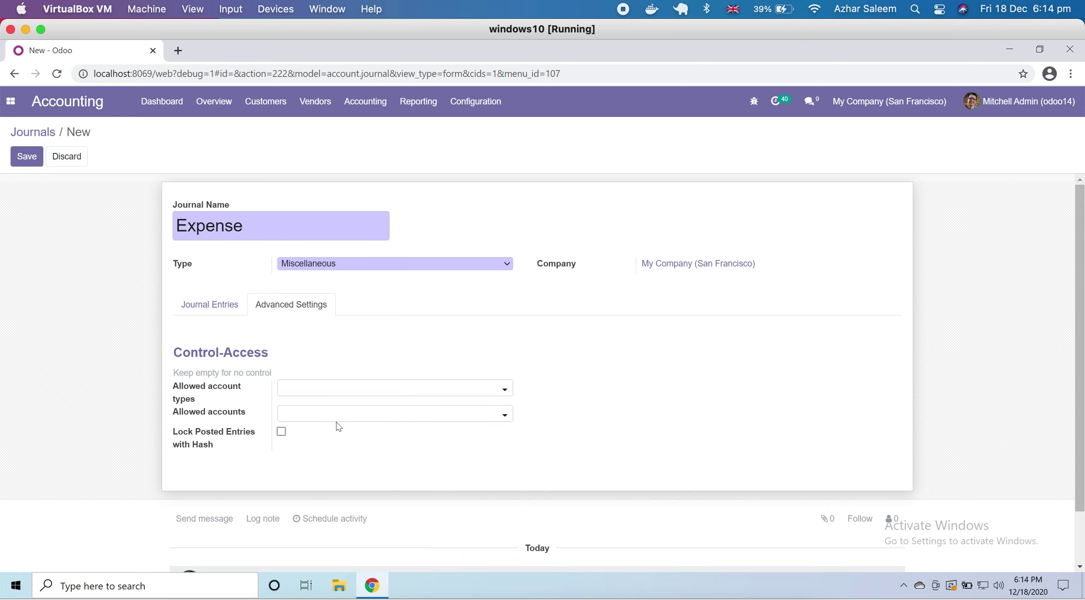
Try 101111 Main Safe and 101002 Bank as the journal's allowed accounts and remove both again.
{"action": "left_click", "coordinate": [350, 418]}
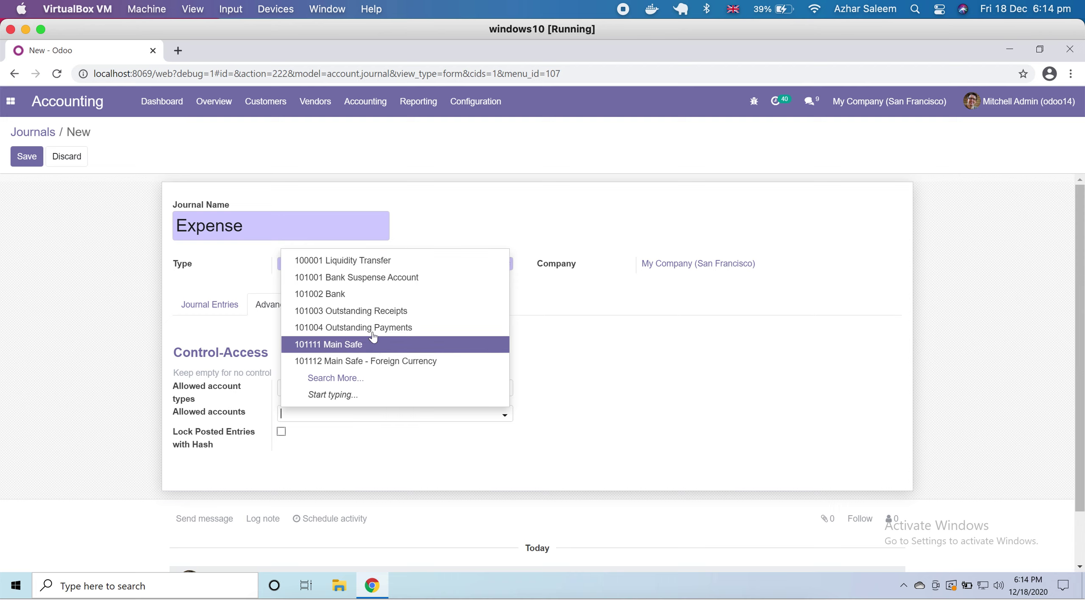
{"action": "left_click", "coordinate": [373, 346]}
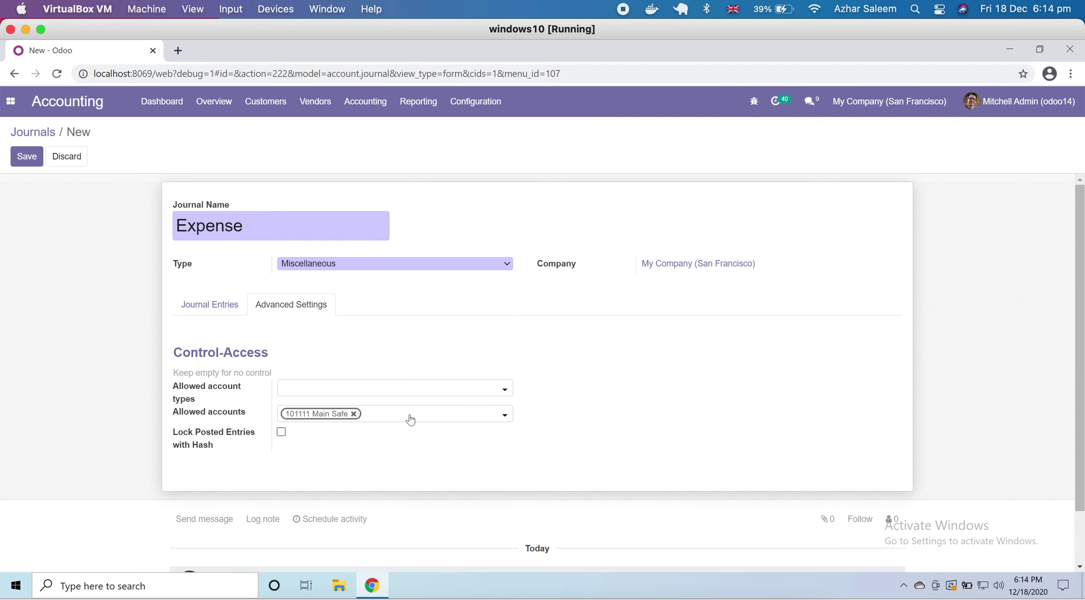
{"action": "left_click", "coordinate": [409, 418]}
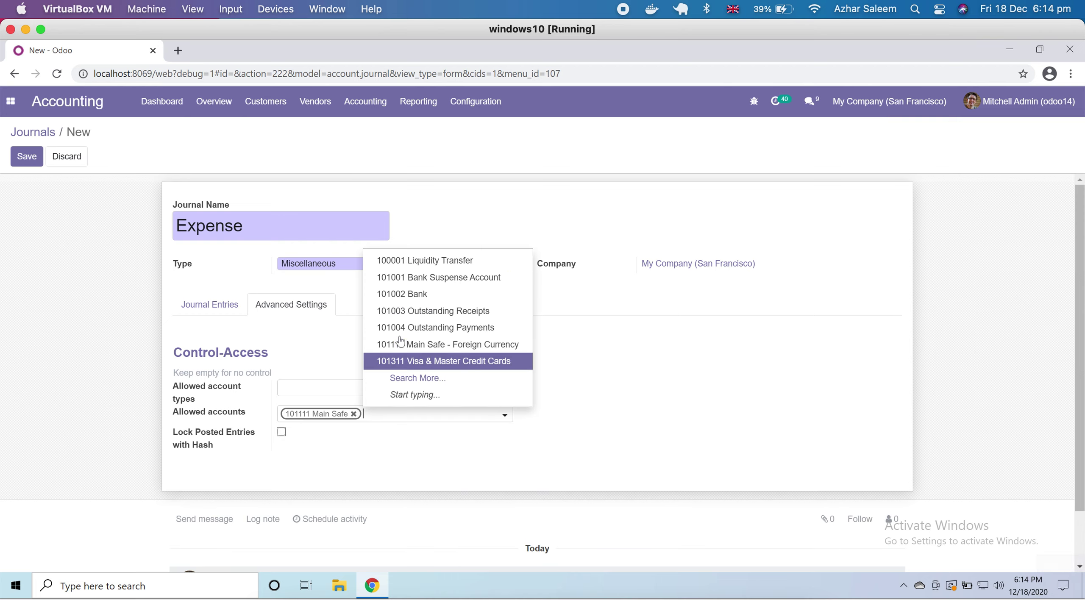
{"action": "left_click", "coordinate": [410, 294]}
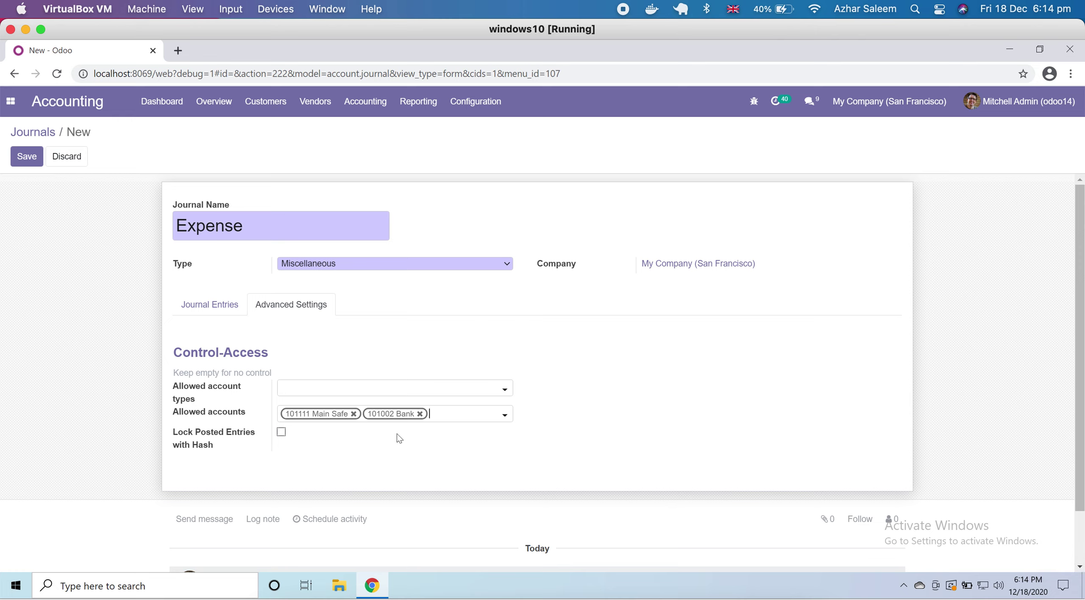
{"action": "key", "text": "BackSpace"}
{"action": "key", "text": "BackSpace"}
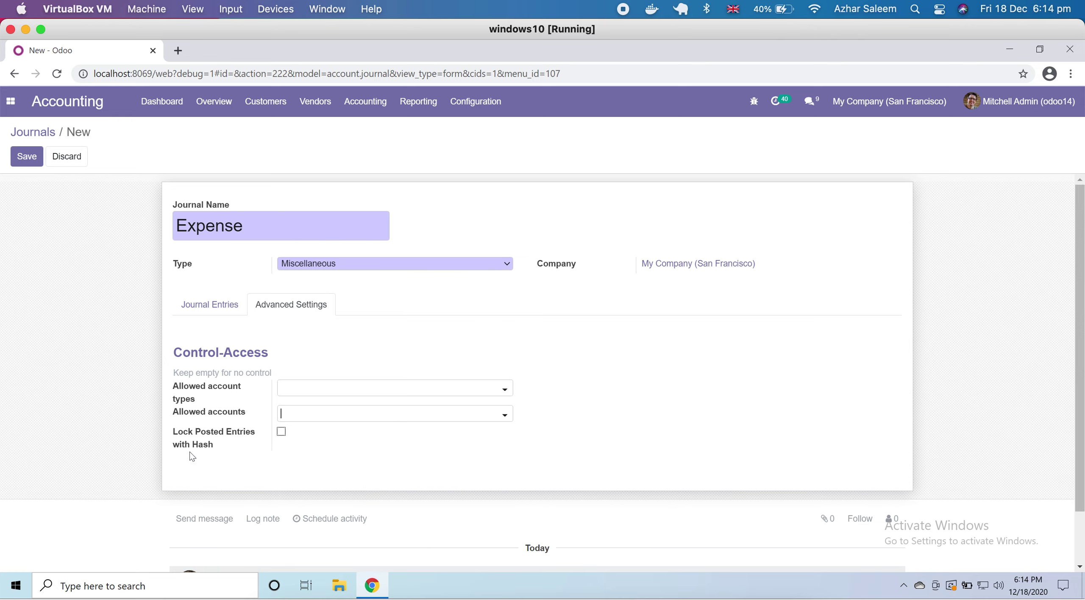
Check the journal's remaining advanced settings and short code, and try to save it under the name Expense.
{"action": "scroll", "coordinate": [218, 455], "scroll_direction": "down", "scroll_amount": 3}
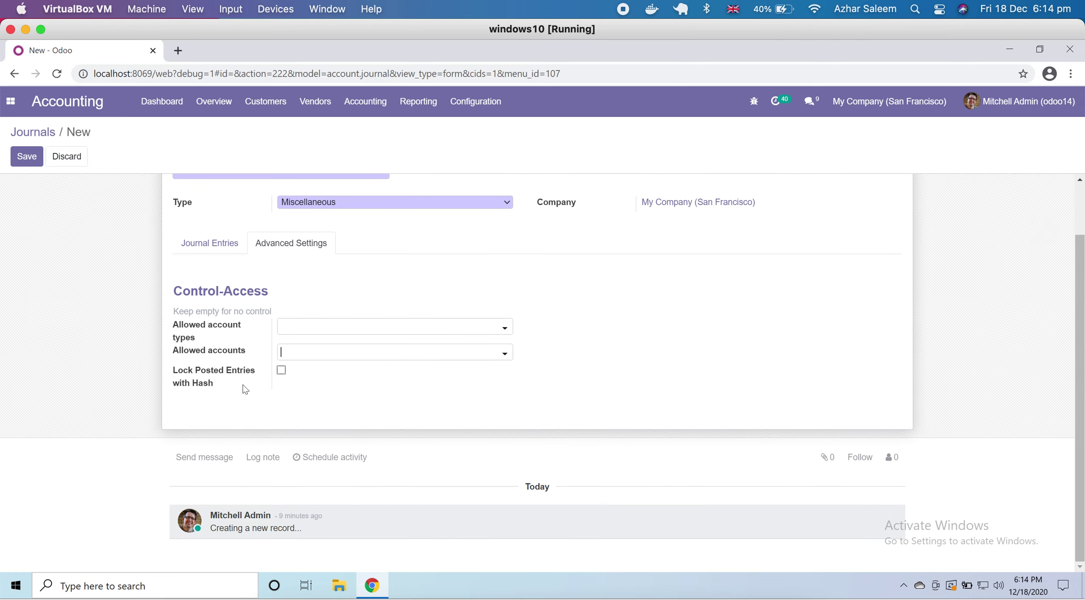
{"action": "scroll", "coordinate": [220, 399], "scroll_direction": "up", "scroll_amount": 3}
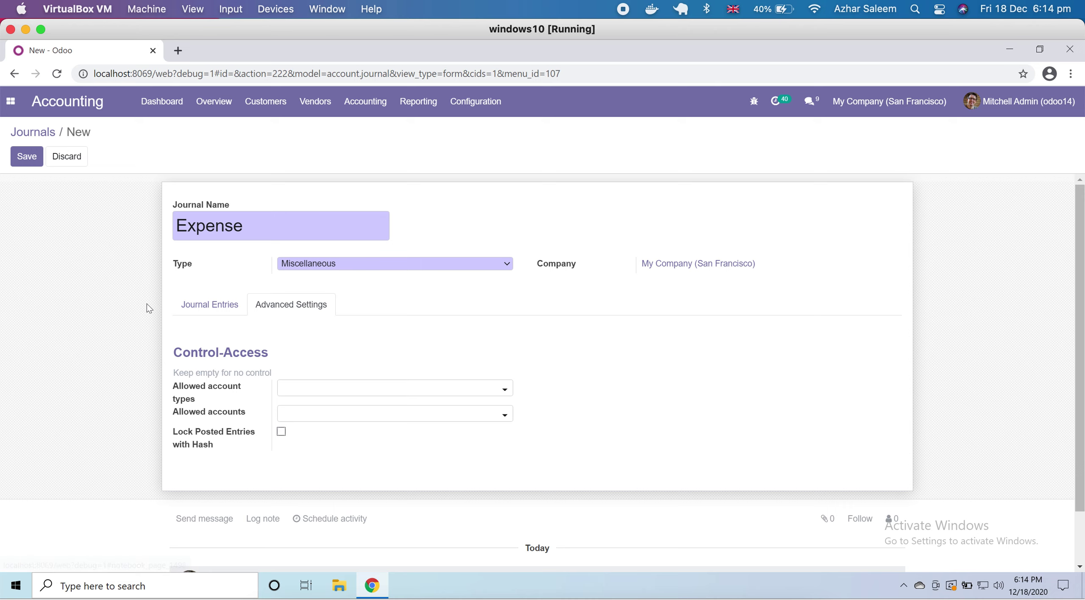
{"action": "left_click", "coordinate": [187, 312]}
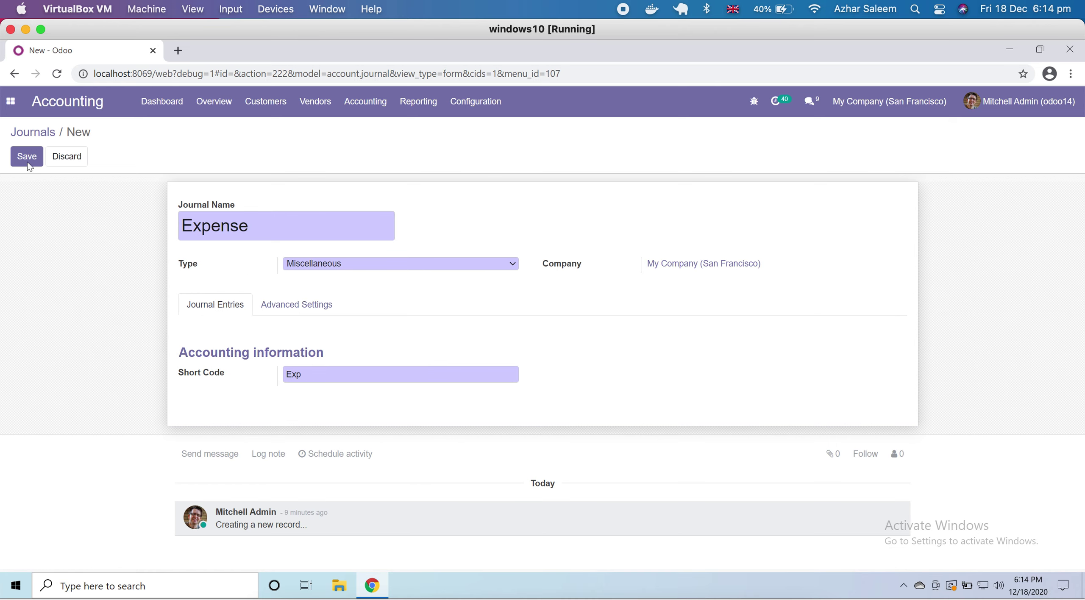
{"action": "left_click", "coordinate": [22, 152]}
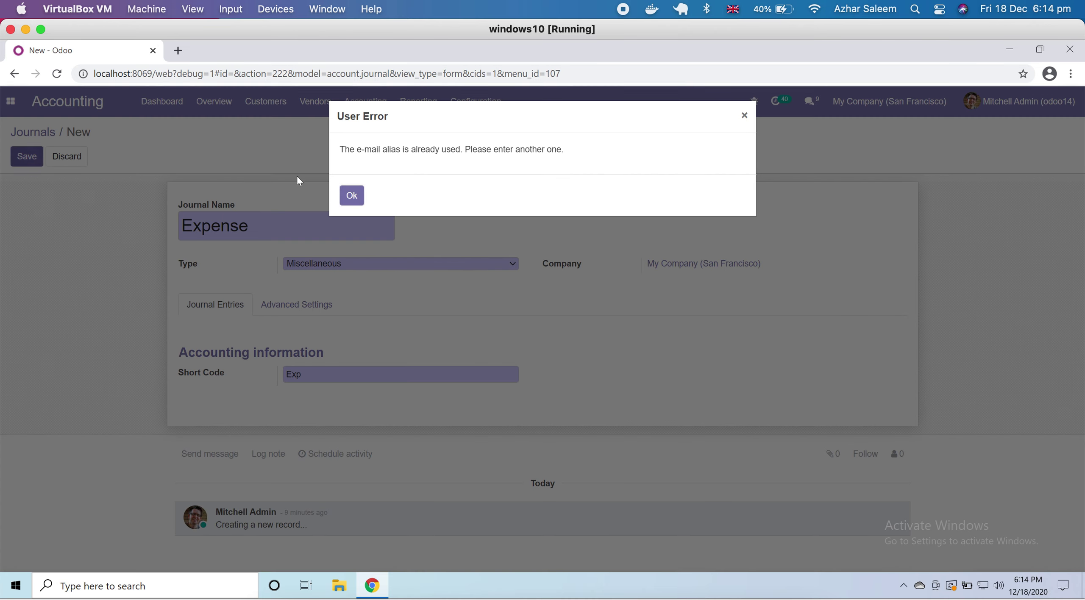
{"action": "left_click", "coordinate": [361, 196]}
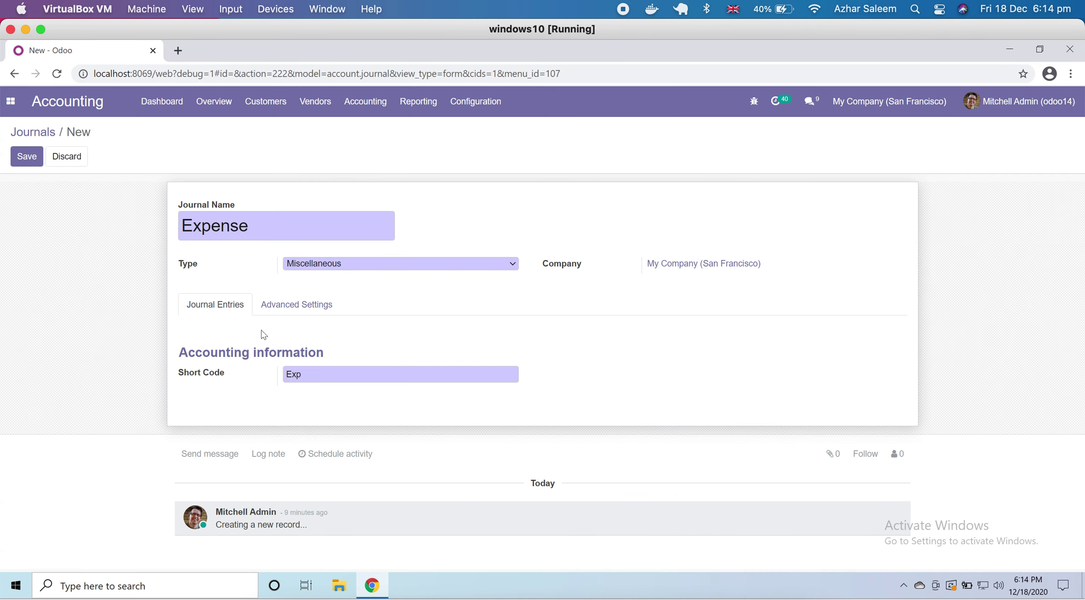
Shorten the new journal's name to Exp and save the journal.
{"action": "left_click", "coordinate": [286, 307]}
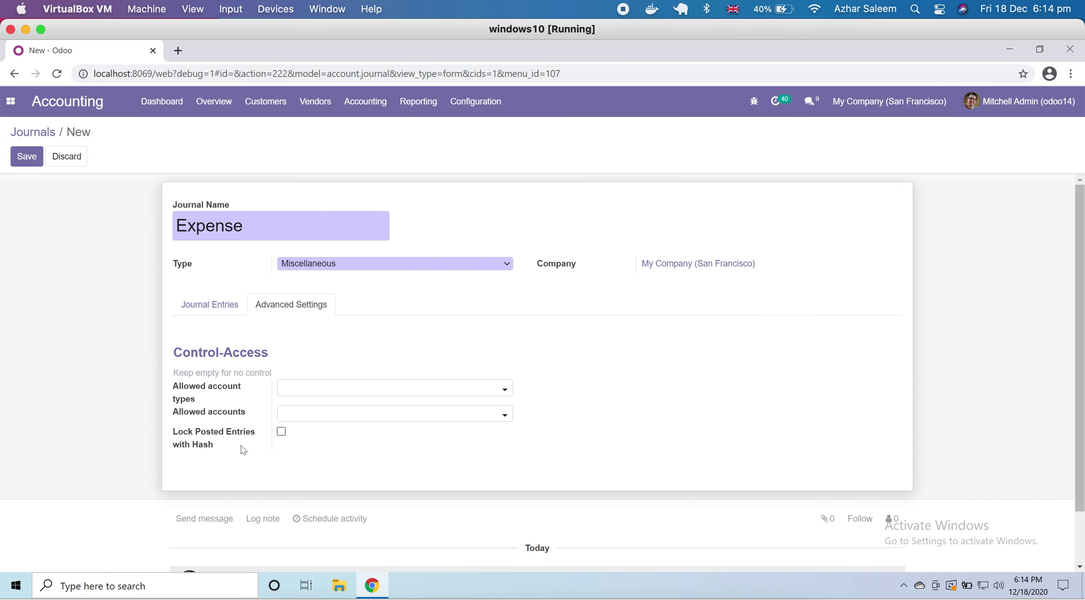
{"action": "left_click", "coordinate": [215, 306]}
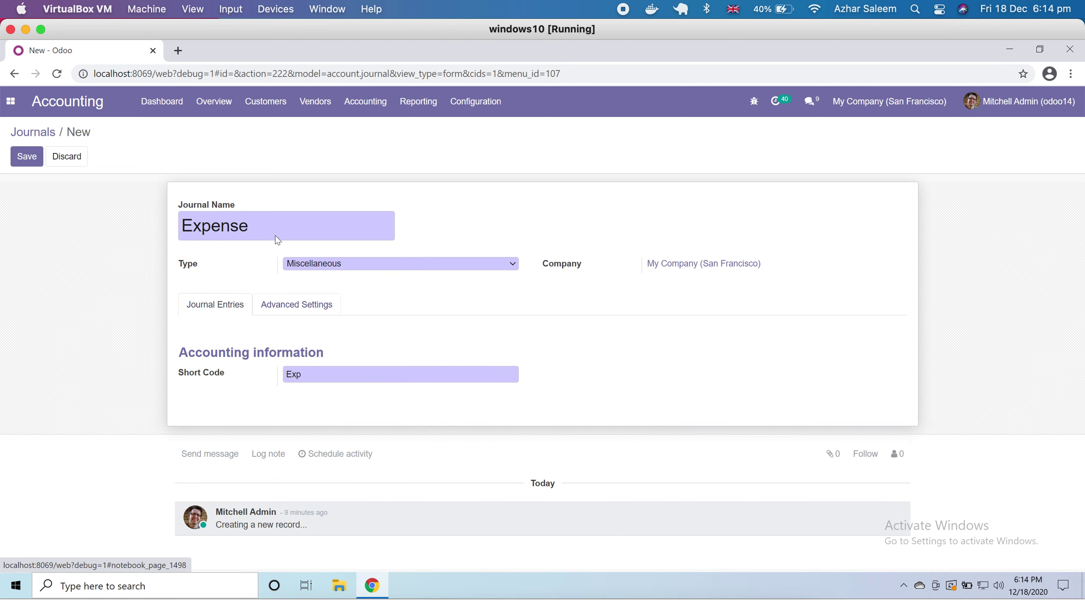
{"action": "key", "text": "BackSpace"}
{"action": "key", "text": "BackSpace"}
{"action": "key", "text": "BackSpace"}
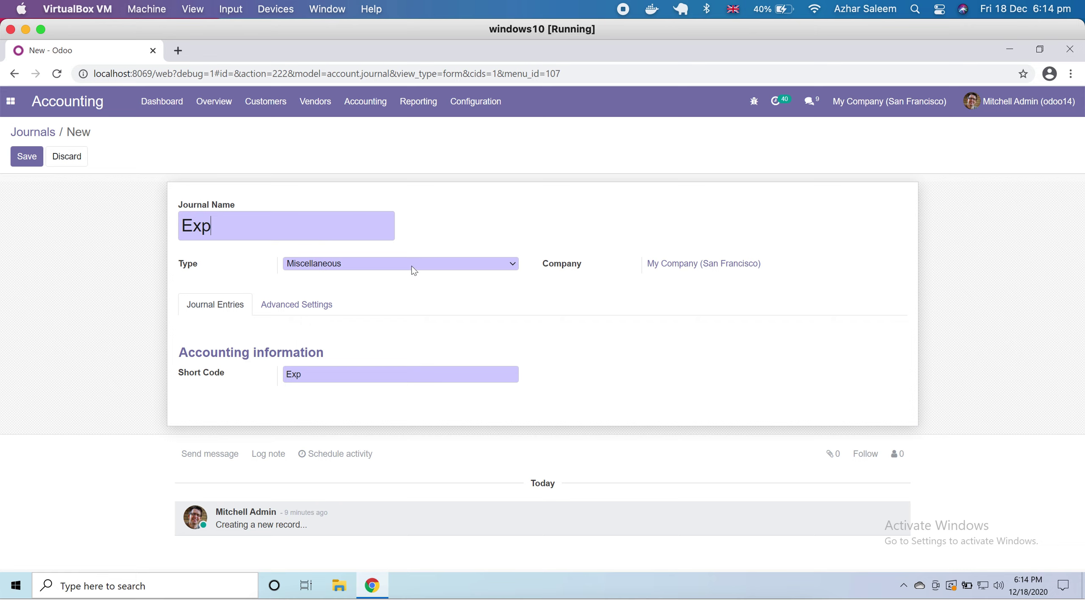
{"action": "left_click", "coordinate": [27, 156]}
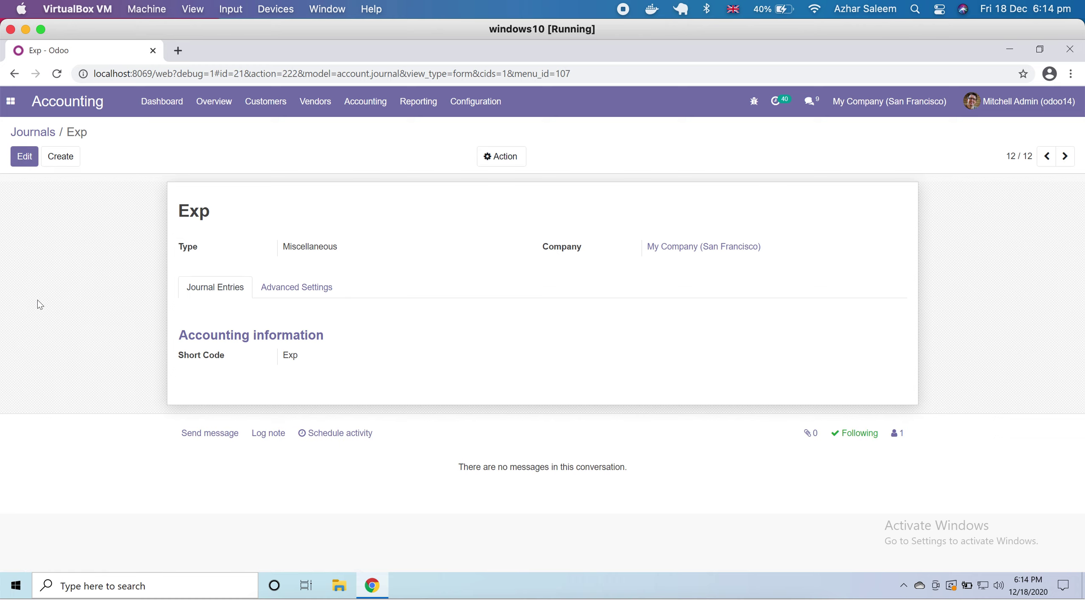
Reopen the saved Exp journal for editing, rename it Expenses and save it.
{"action": "double_click", "coordinate": [197, 217]}
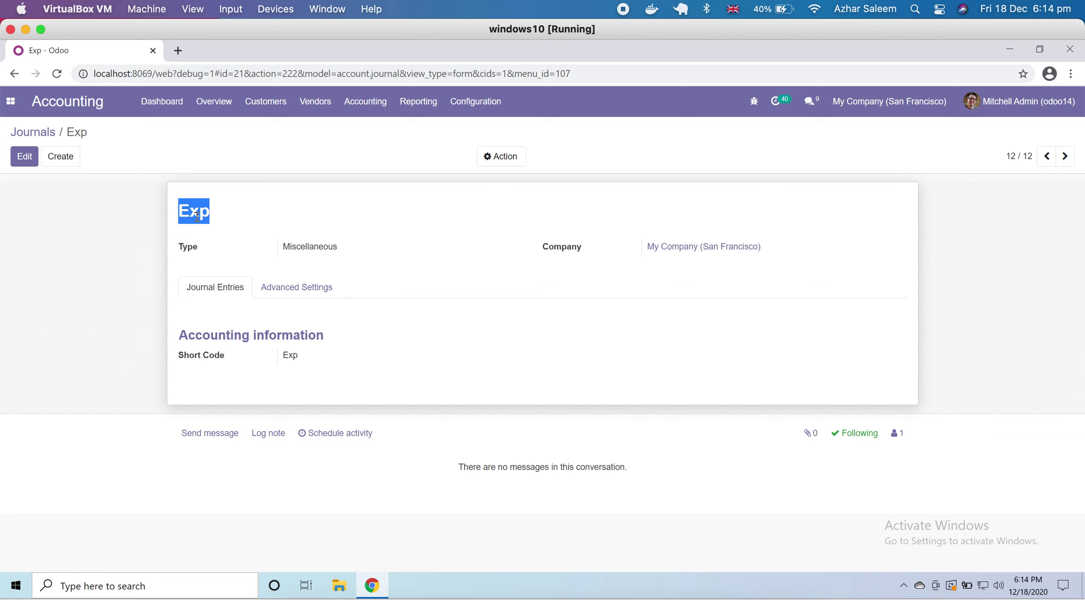
{"action": "left_click", "coordinate": [23, 163]}
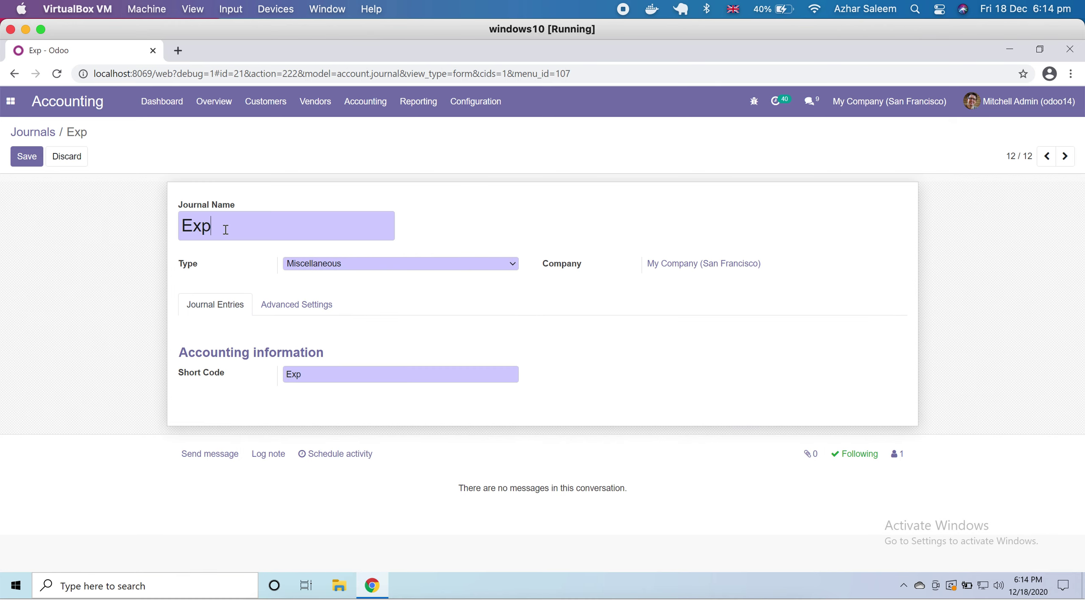
{"action": "type", "text": "enses"}
{"action": "left_click", "coordinate": [31, 164]}
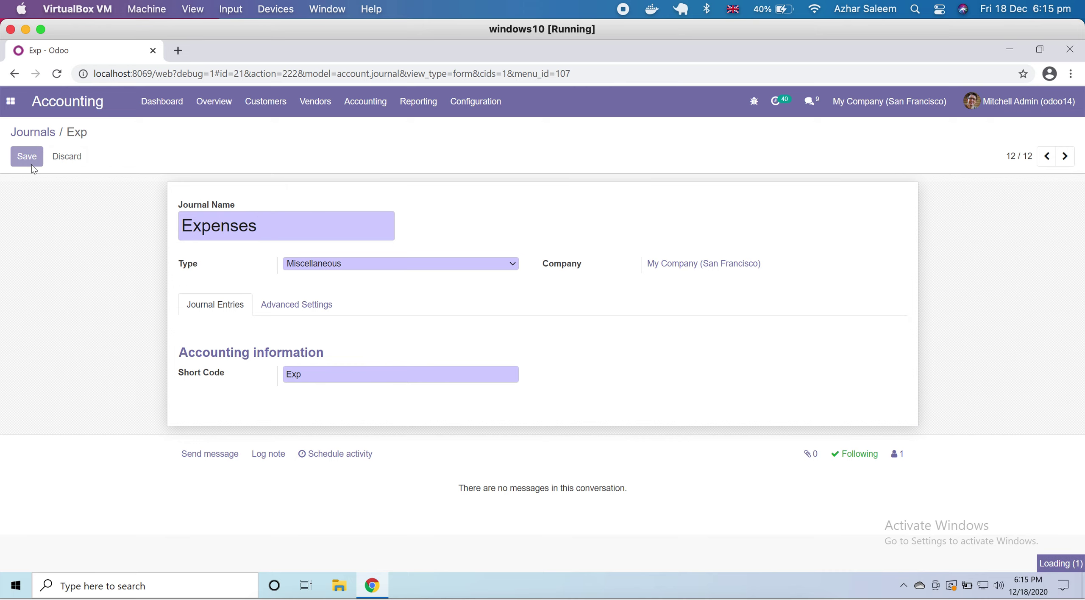
Rename the journal Expense Test and save the change.
{"action": "double_click", "coordinate": [207, 218]}
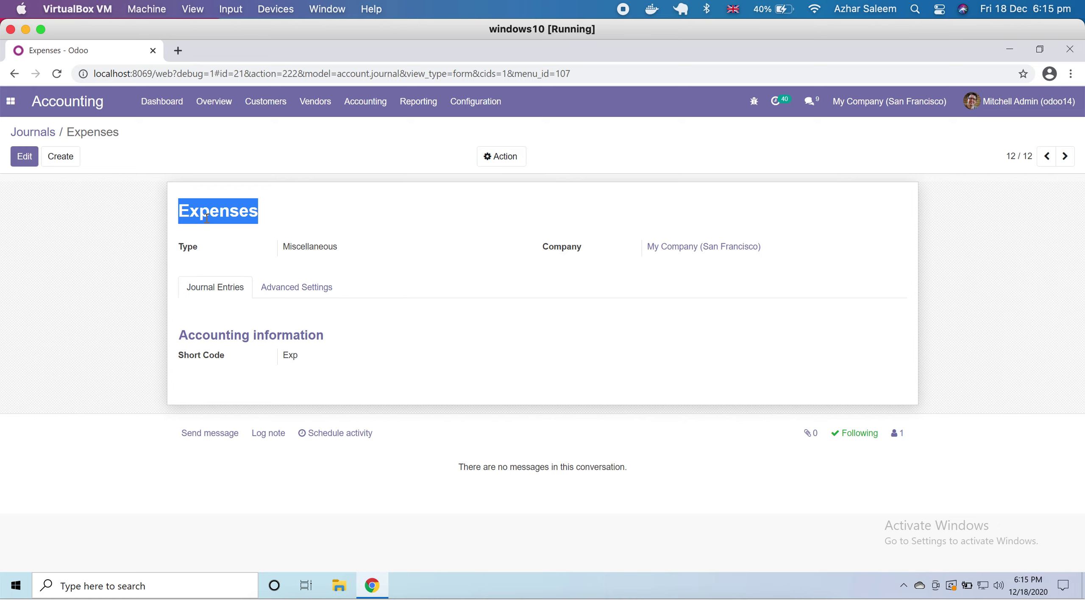
{"action": "left_click", "coordinate": [26, 163]}
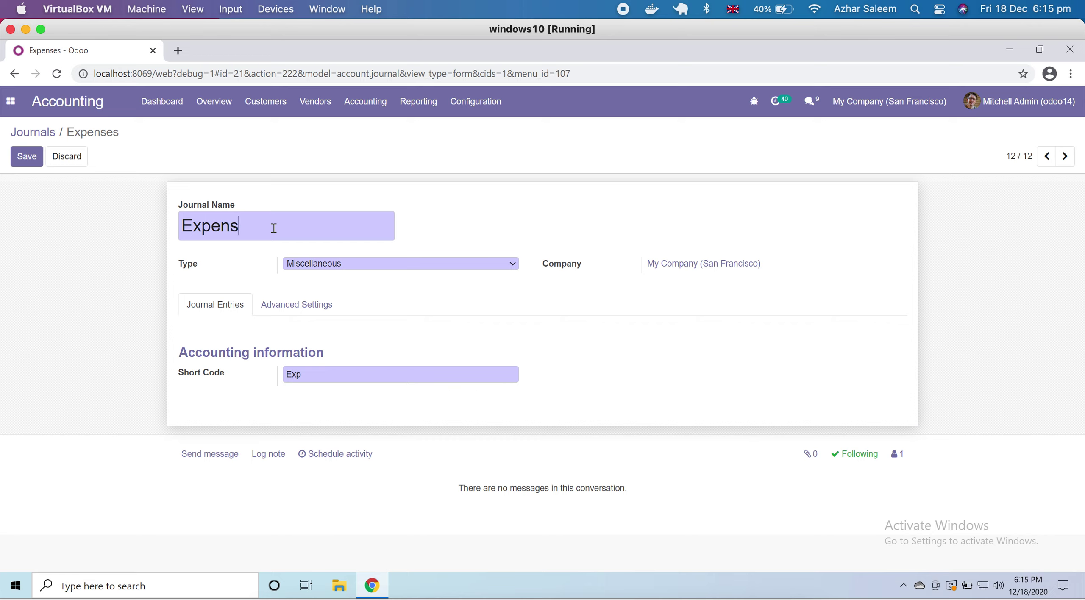
{"action": "type", "text": "e Test"}
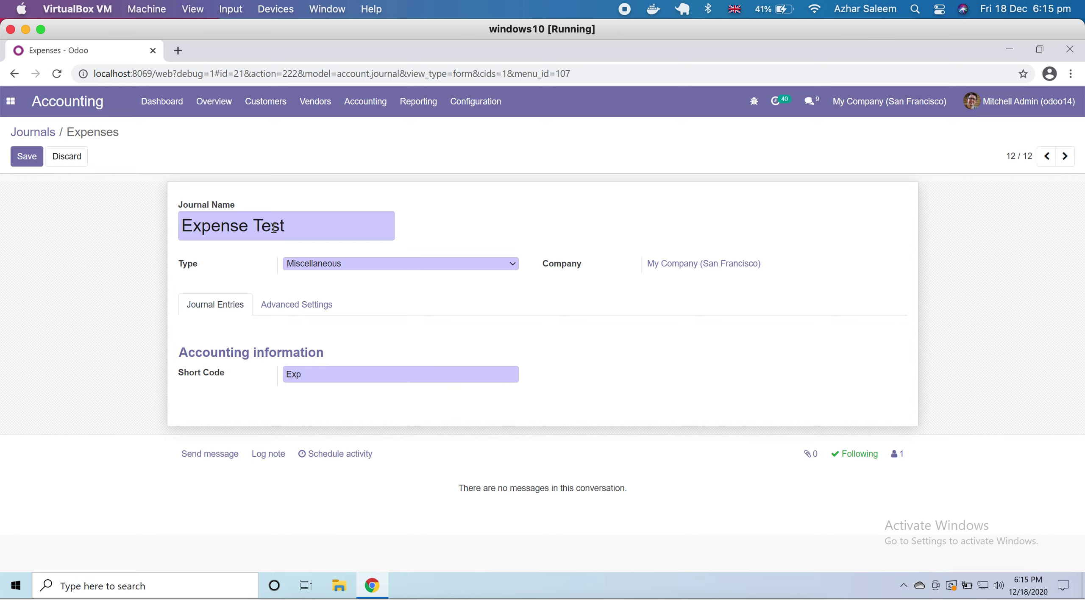
{"action": "left_click", "coordinate": [27, 157]}
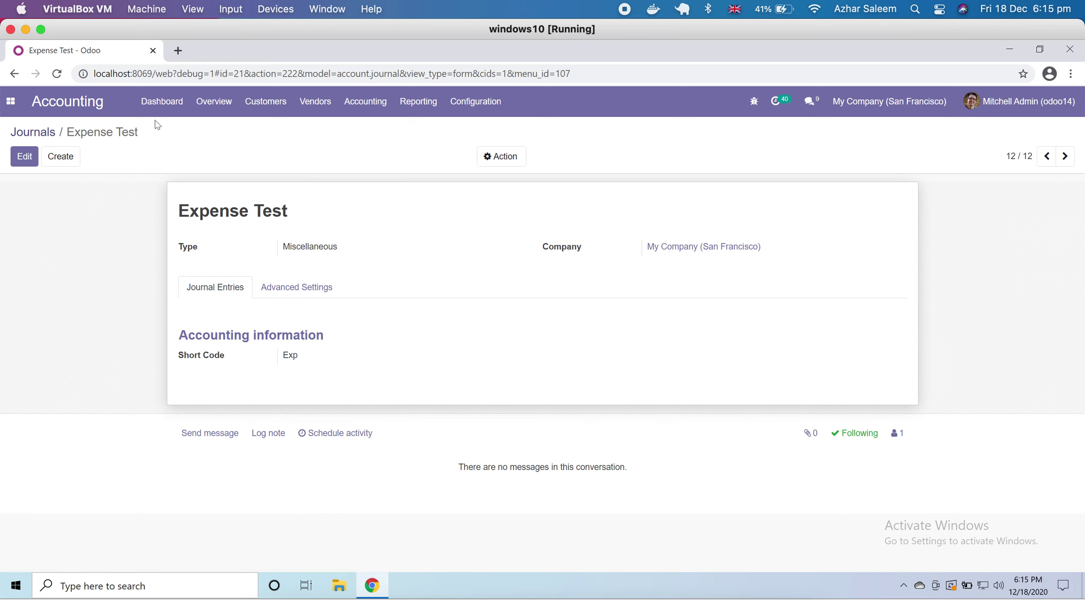
Create a new journal entry from the Journal Entries list and assign it to the Expense Test journal.
{"action": "left_click", "coordinate": [363, 111]}
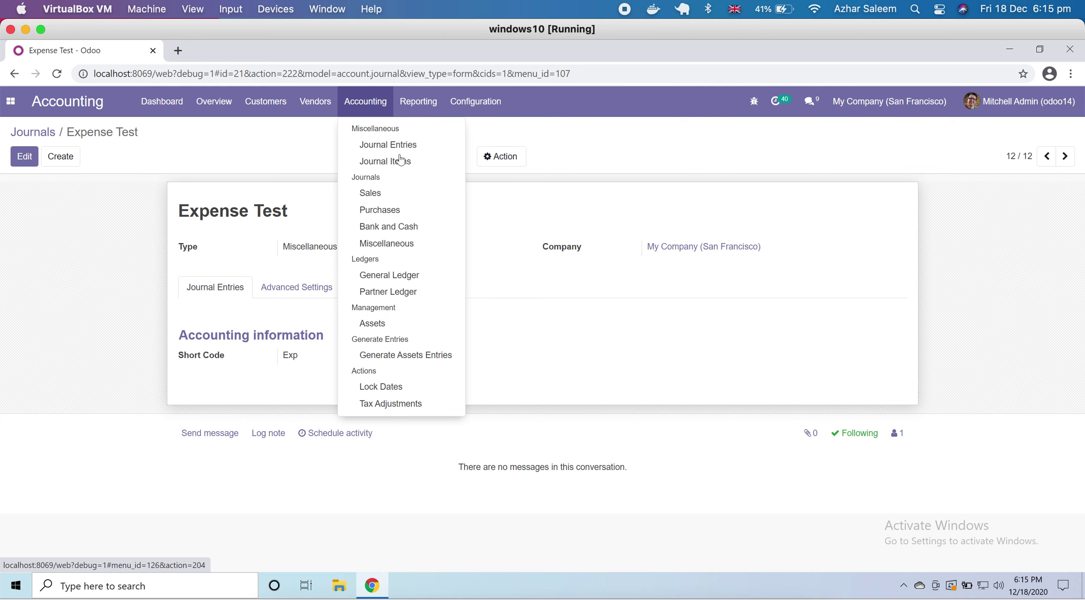
{"action": "left_click", "coordinate": [383, 146]}
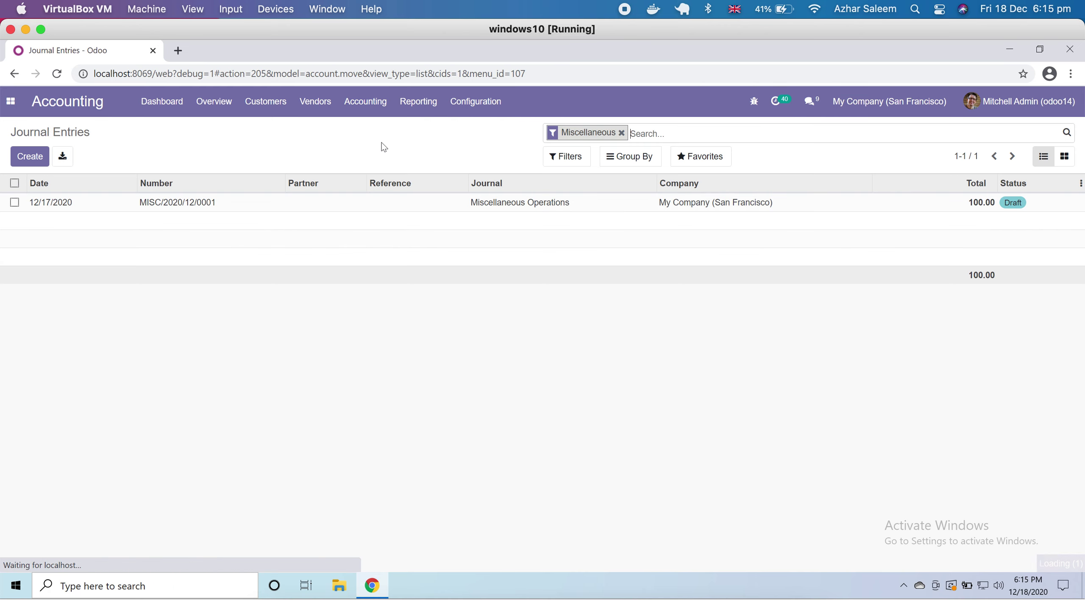
{"action": "left_click", "coordinate": [30, 157]}
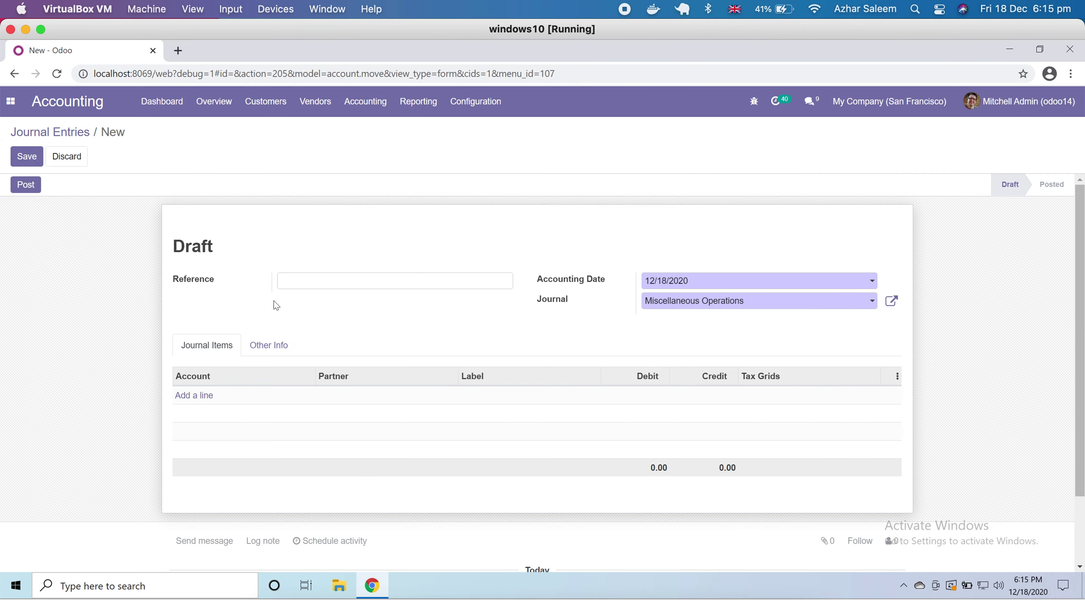
{"action": "left_click", "coordinate": [730, 302]}
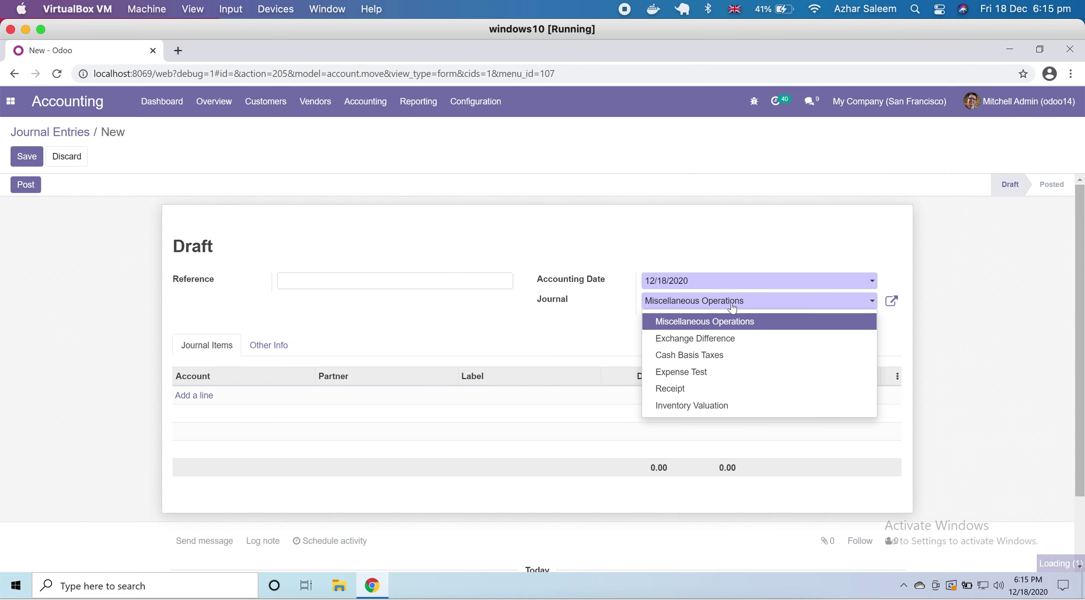
{"action": "left_click", "coordinate": [698, 373]}
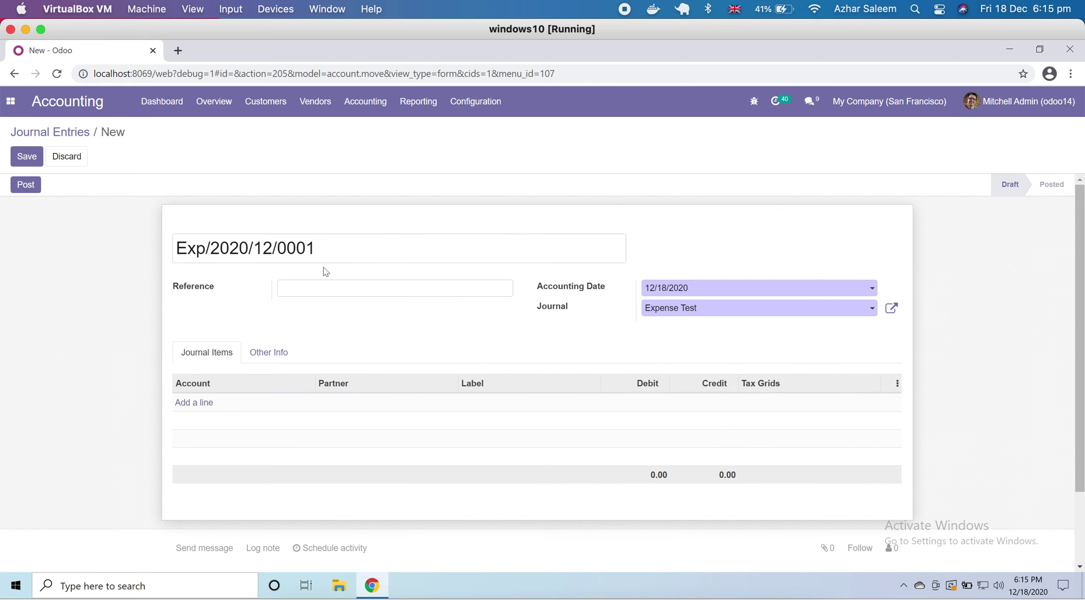
Compare the entry number's prefix with the short code in the Expense Test journal's details, then close them without changes.
{"action": "double_click", "coordinate": [184, 244]}
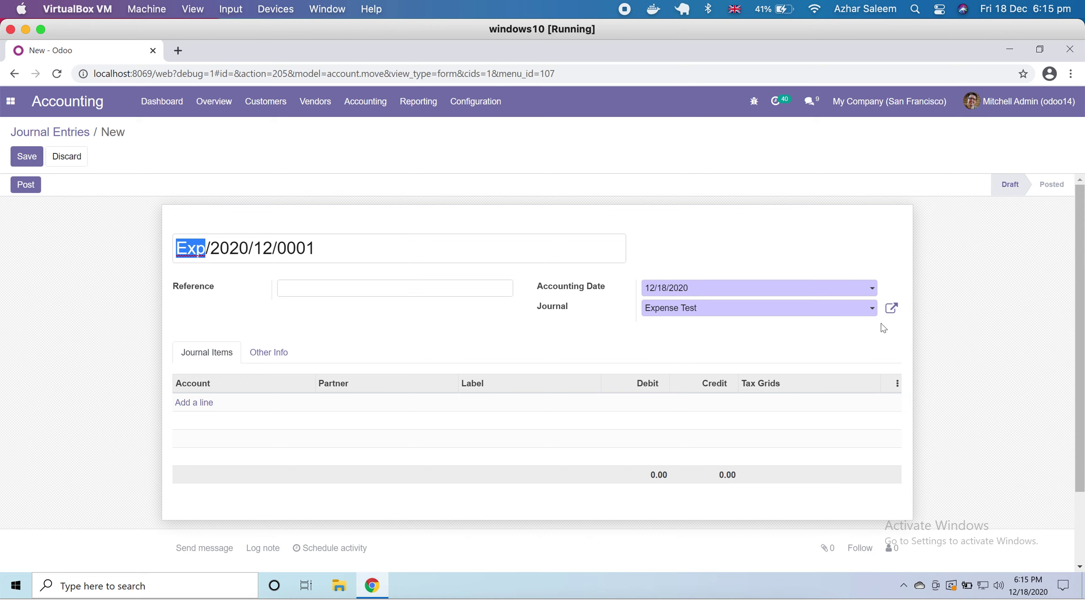
{"action": "left_click", "coordinate": [892, 309]}
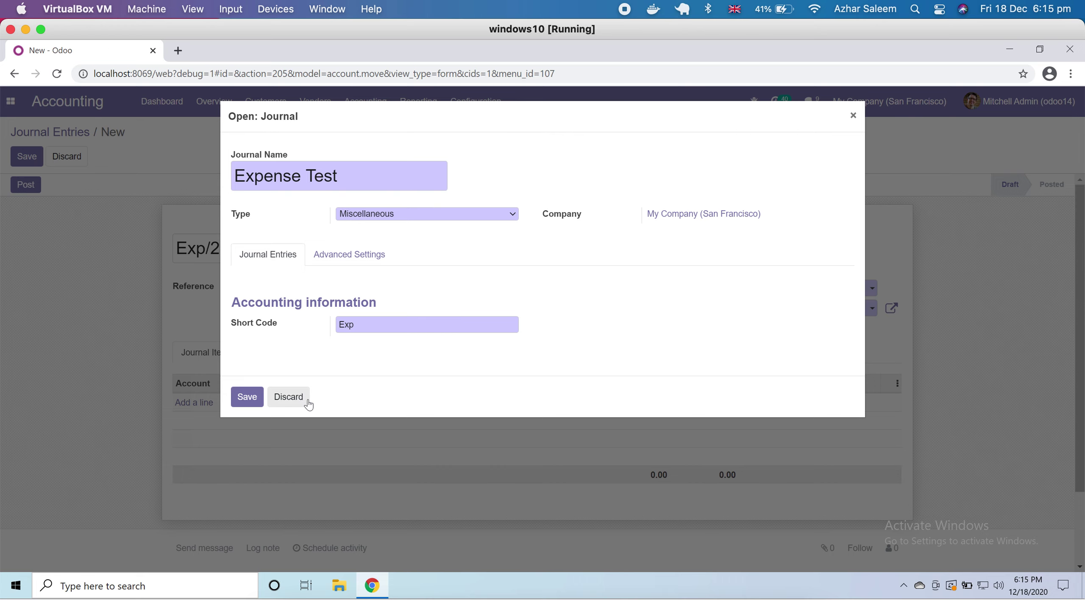
{"action": "left_click", "coordinate": [288, 396]}
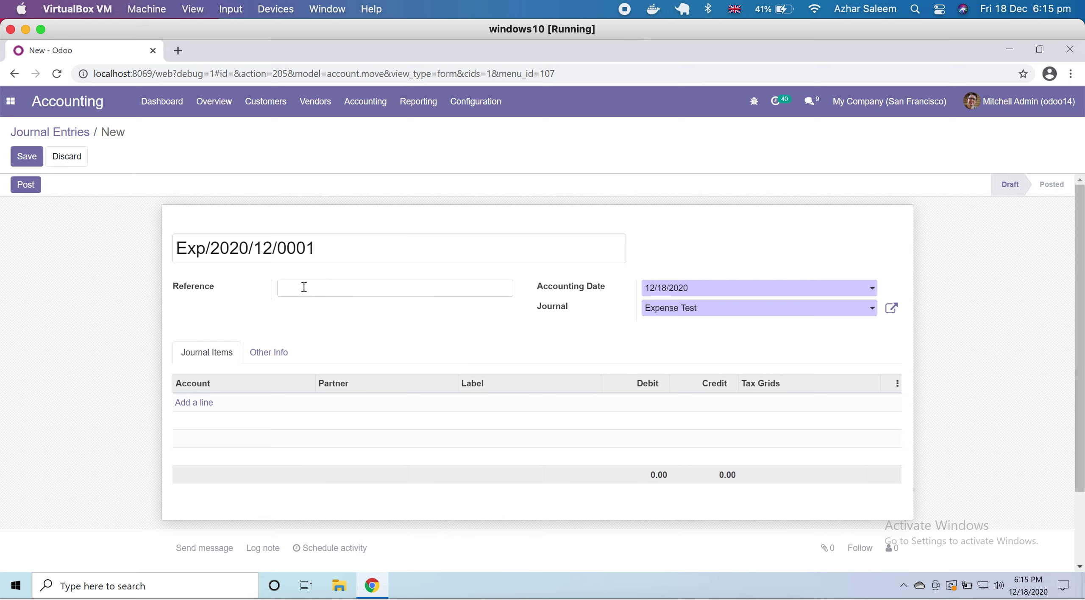
Add a journal item on account 101002 Bank with a credit of 500 AED.
{"action": "left_click", "coordinate": [196, 403]}
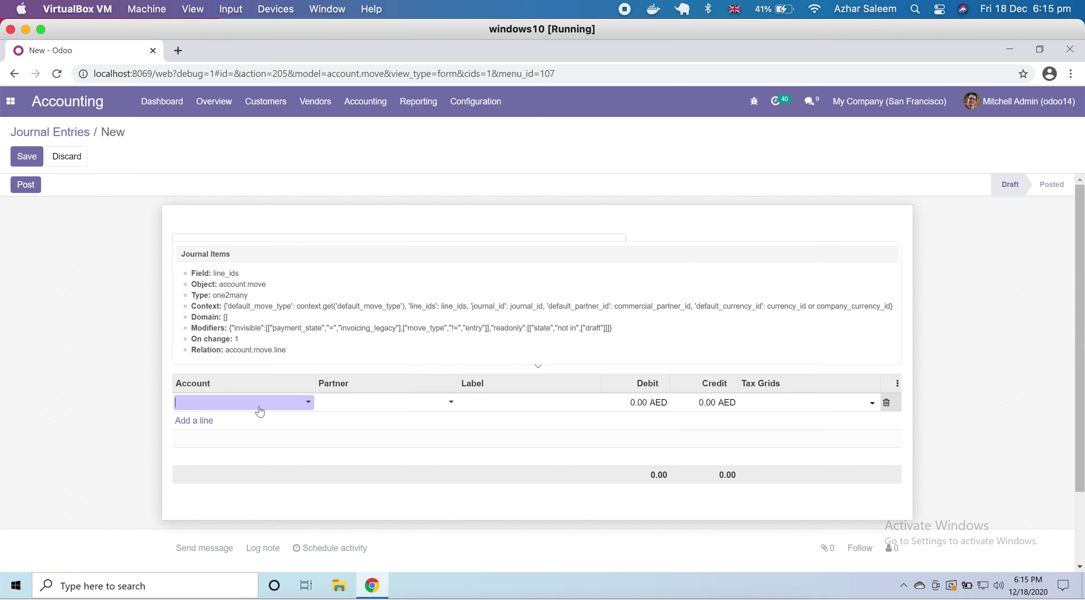
{"action": "left_click", "coordinate": [259, 410]}
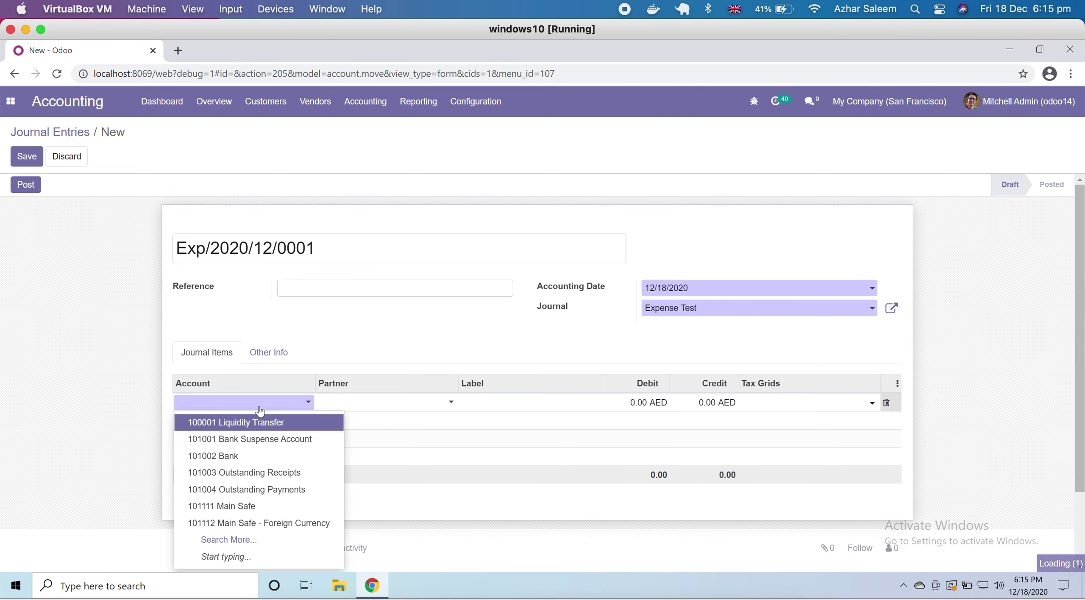
{"action": "left_click", "coordinate": [293, 456]}
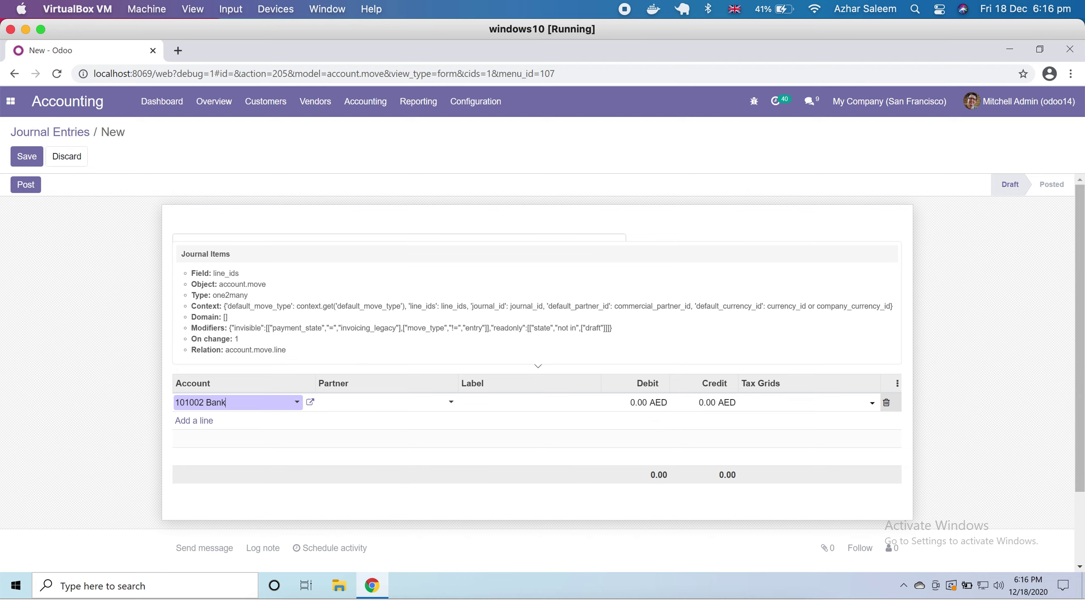
{"action": "left_click", "coordinate": [687, 407]}
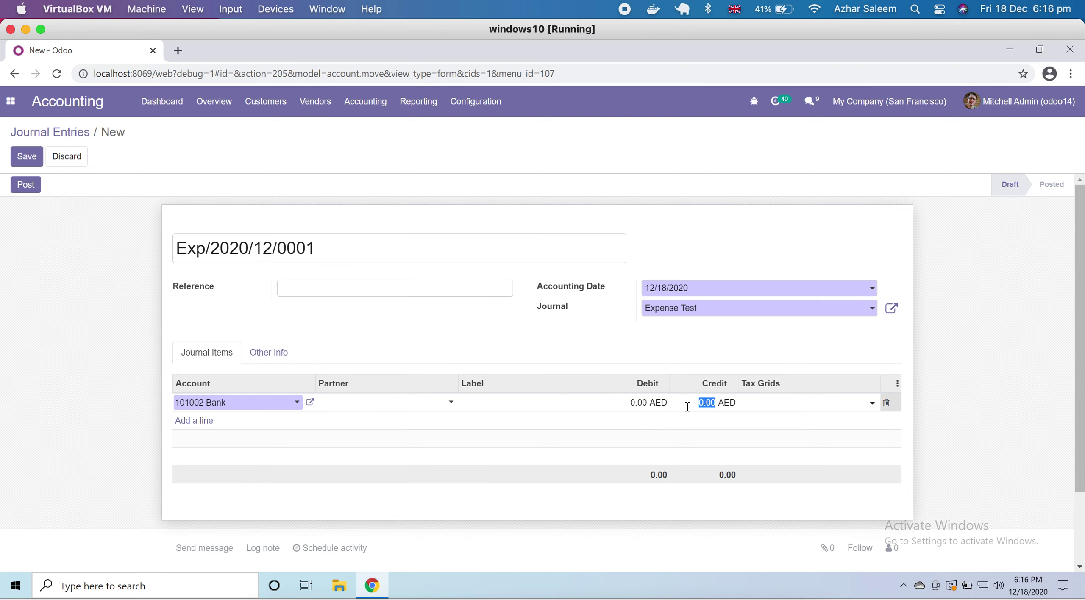
{"action": "type", "text": "500"}
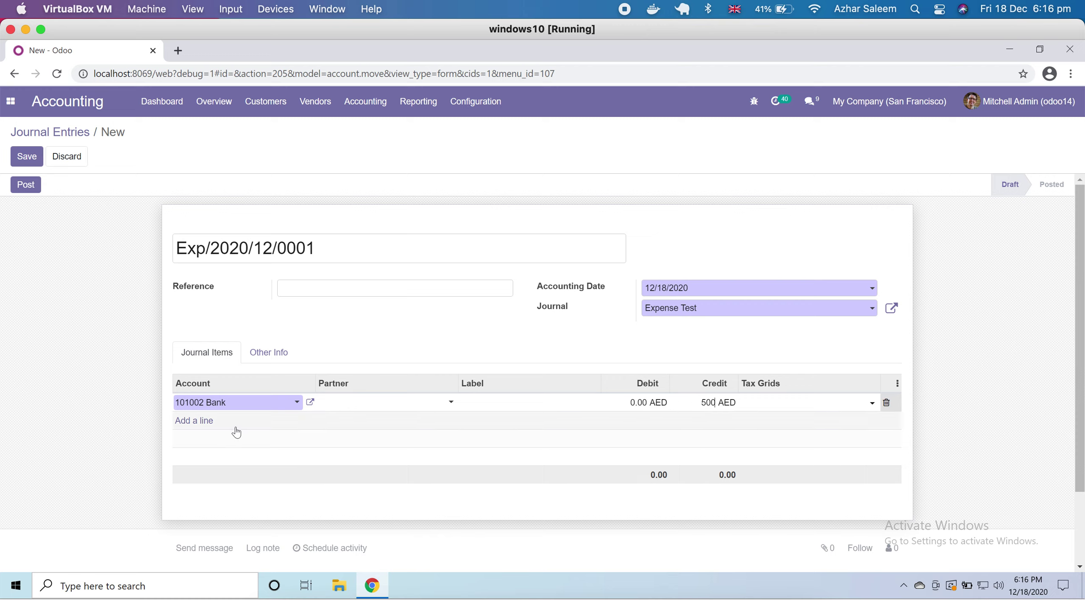
Add a second journal item on account 521012 Visa Expenses for the balancing debit of 500 AED.
{"action": "left_click", "coordinate": [192, 424]}
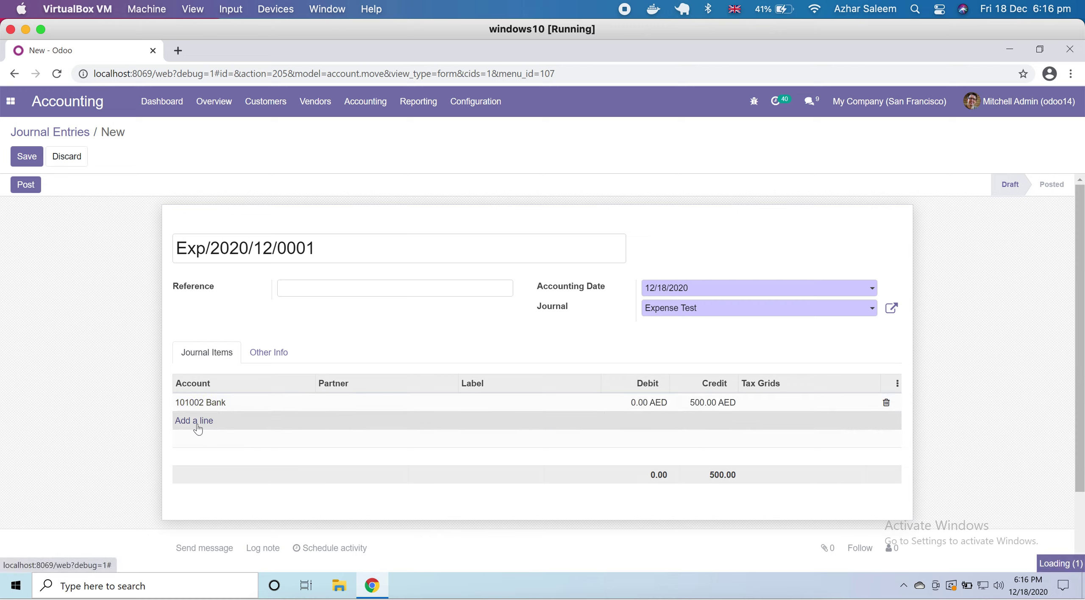
{"action": "left_click", "coordinate": [295, 427]}
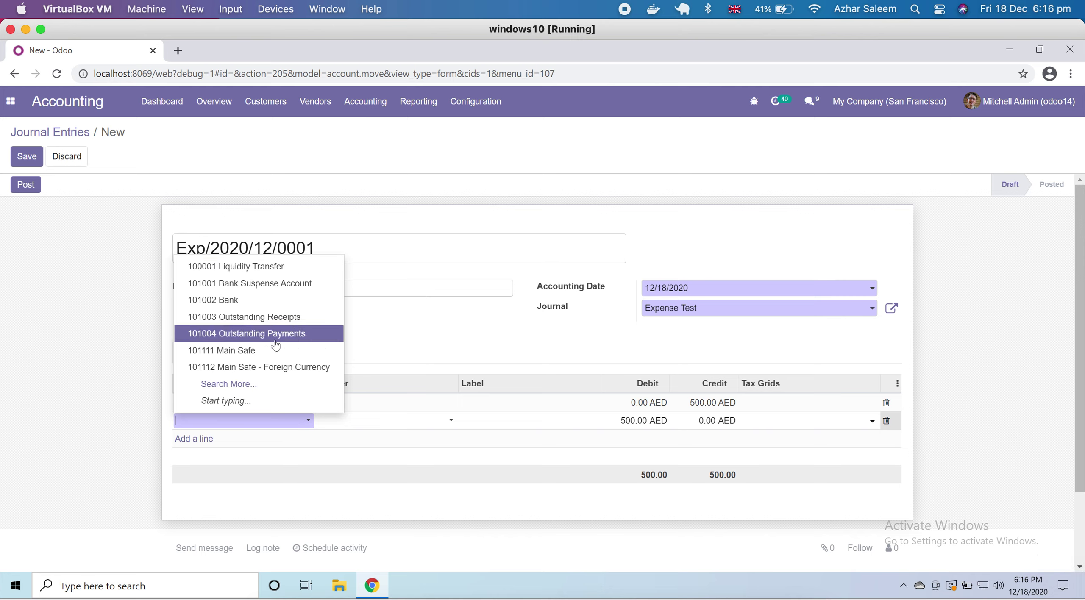
{"action": "type", "text": "ex"}
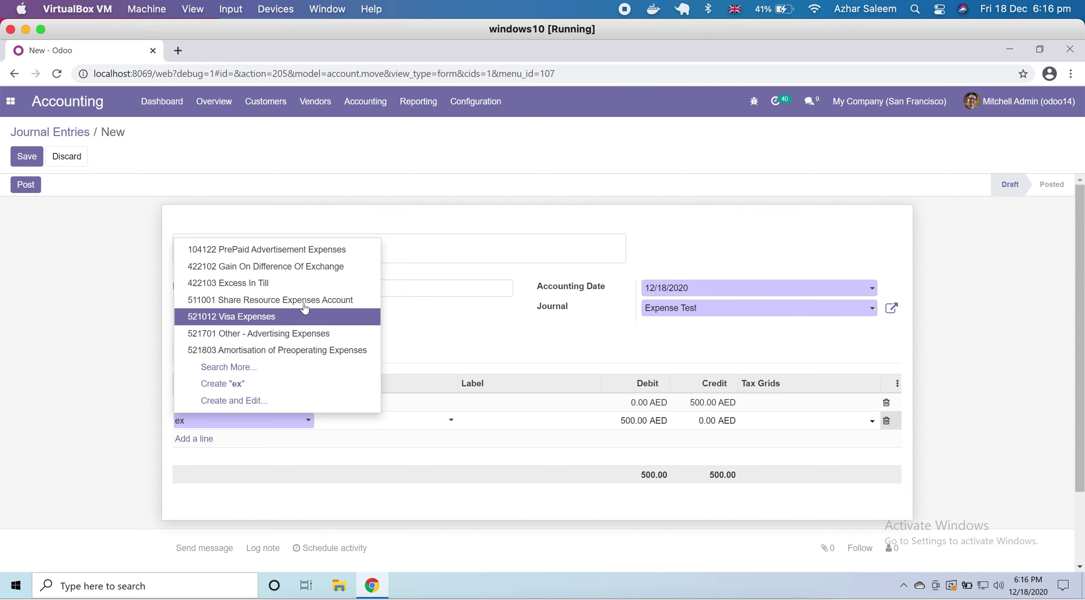
{"action": "left_click", "coordinate": [312, 321]}
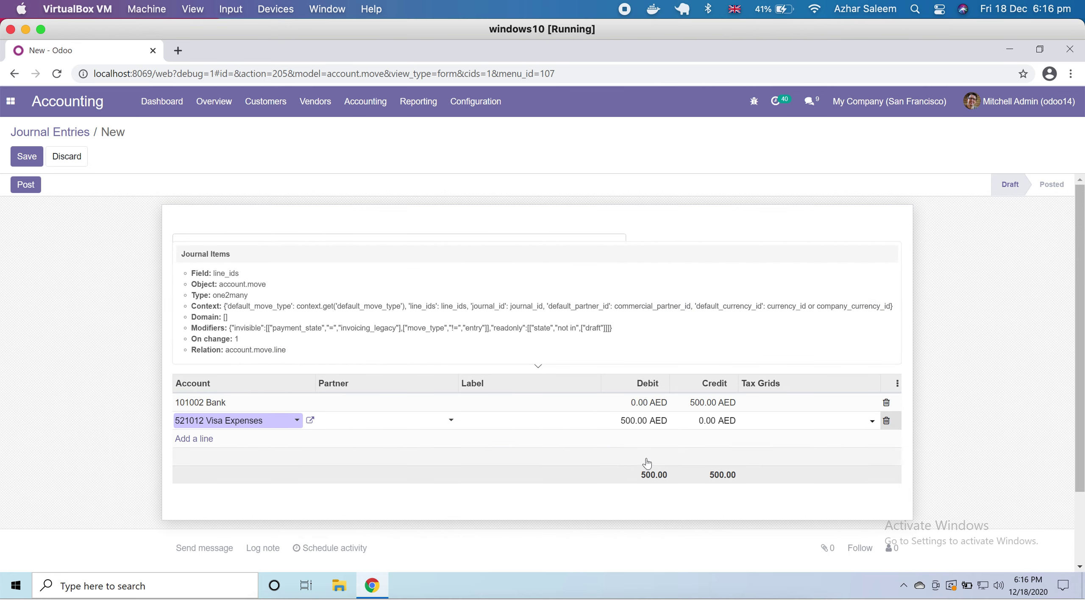
{"action": "left_click", "coordinate": [974, 421]}
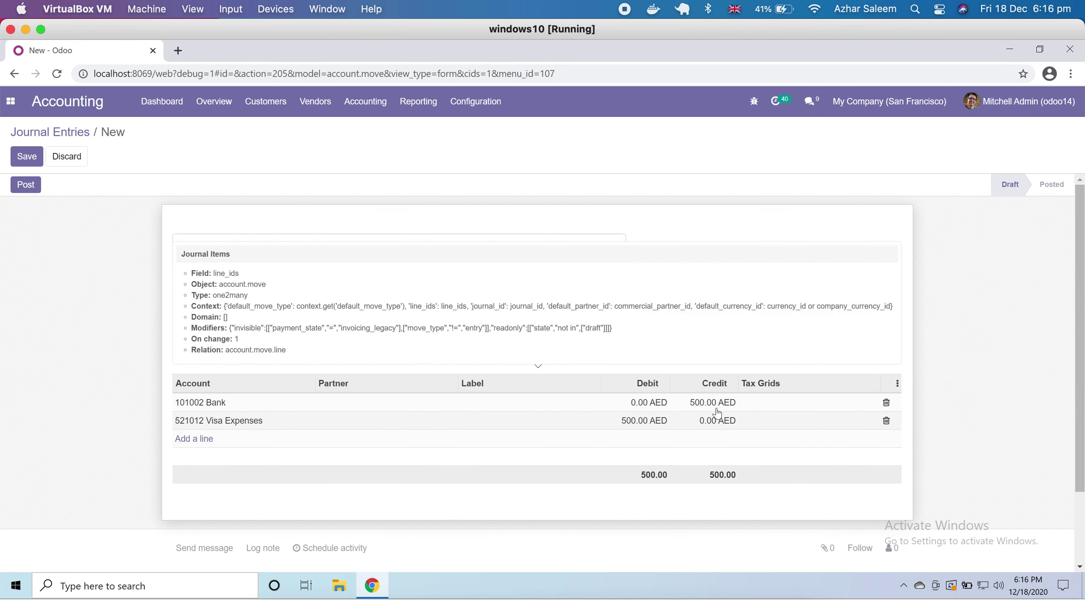
Check the tax grid choices for the 101002 Bank line, and show the Taxes column in the journal items table.
{"action": "left_click", "coordinate": [784, 404]}
{"action": "left_click", "coordinate": [796, 407]}
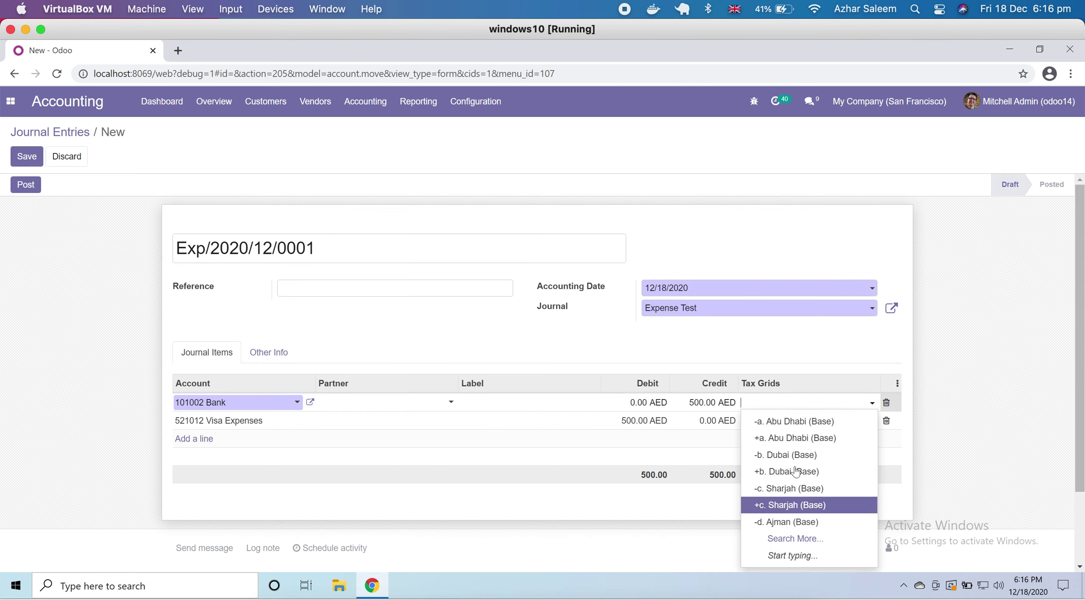
{"action": "left_click", "coordinate": [914, 403]}
{"action": "left_click", "coordinate": [897, 384]}
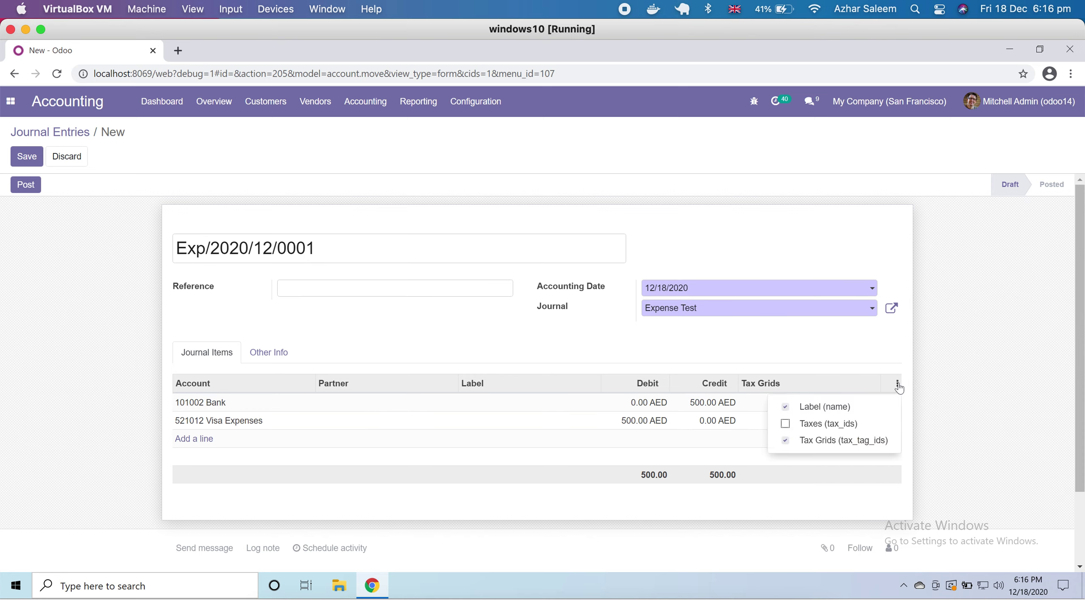
{"action": "left_click", "coordinate": [787, 426]}
{"action": "left_click", "coordinate": [977, 389]}
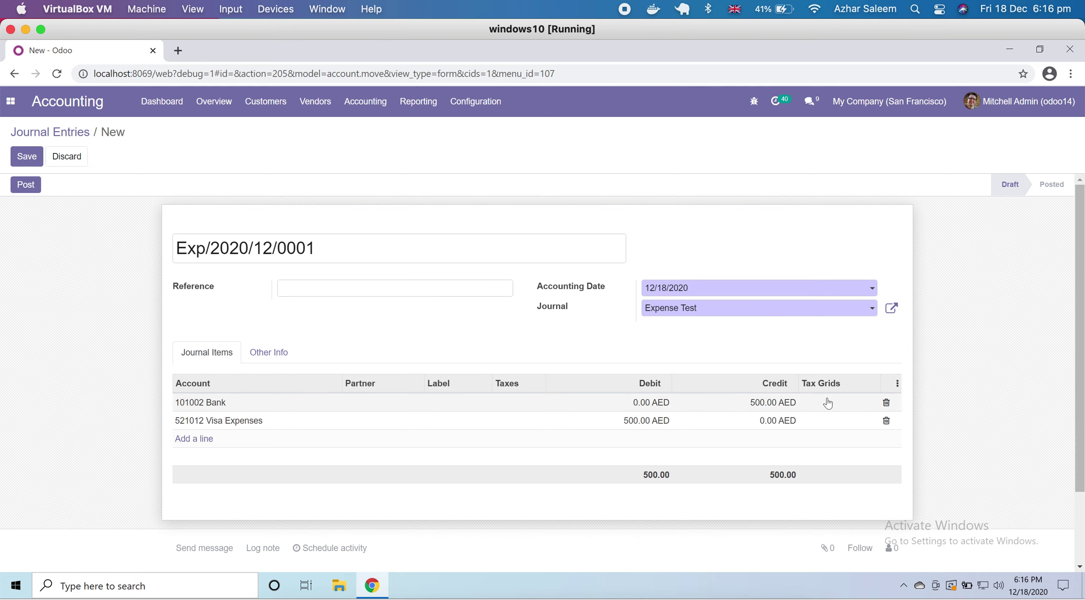
Examine the partner, label and tax options on the Bank line and the partner options on the Visa Expenses line without choosing any.
{"action": "left_click", "coordinate": [366, 406]}
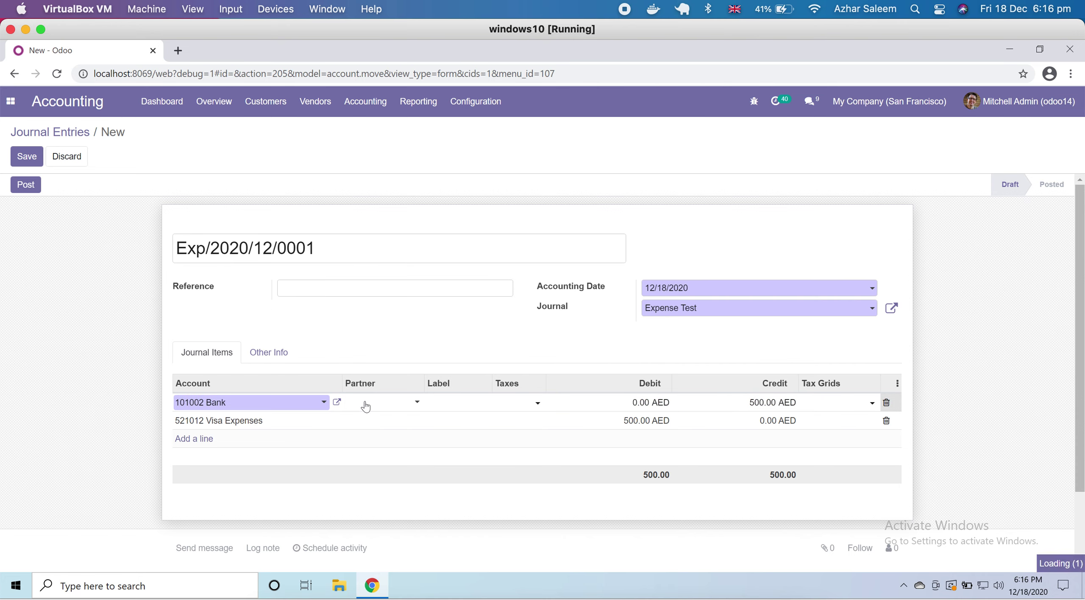
{"action": "left_click", "coordinate": [366, 406]}
{"action": "left_click", "coordinate": [467, 399]}
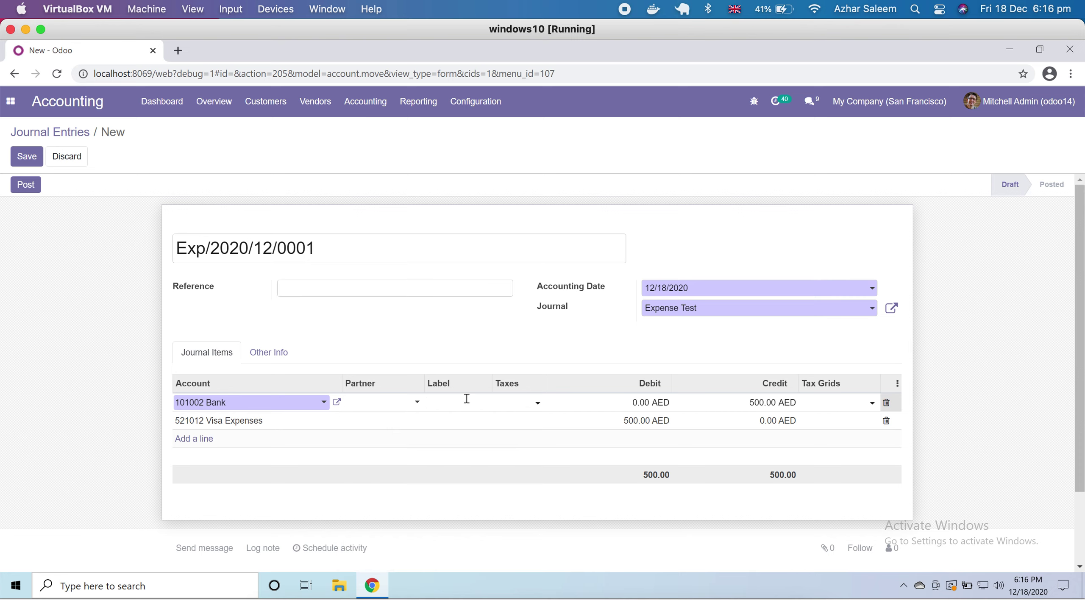
{"action": "left_click", "coordinate": [517, 411]}
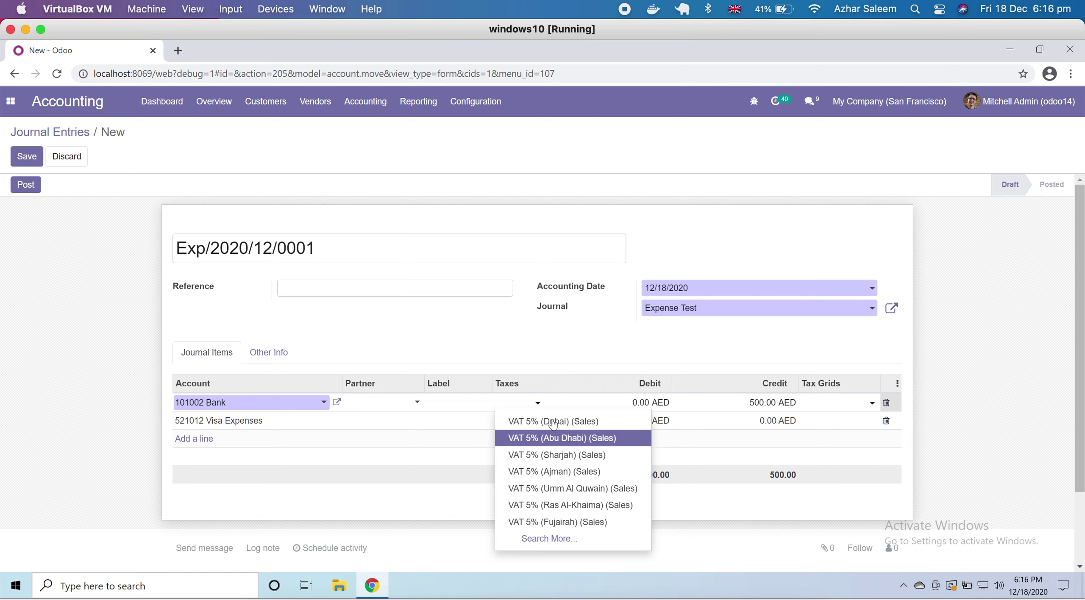
{"action": "left_click", "coordinate": [992, 400]}
{"action": "left_click", "coordinate": [991, 396]}
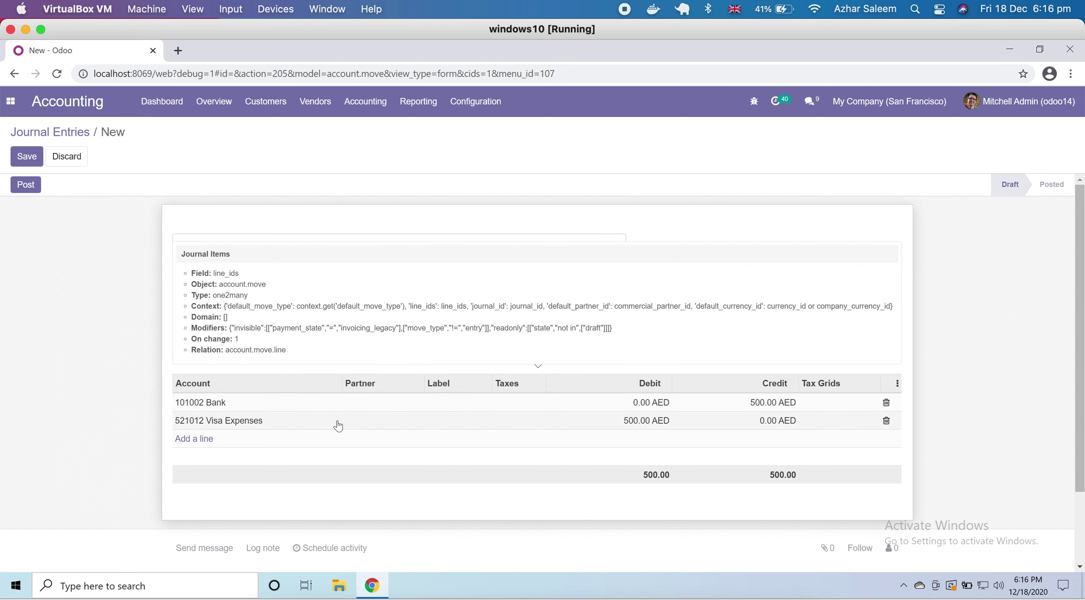
{"action": "left_click", "coordinate": [364, 423]}
{"action": "left_click", "coordinate": [364, 423]}
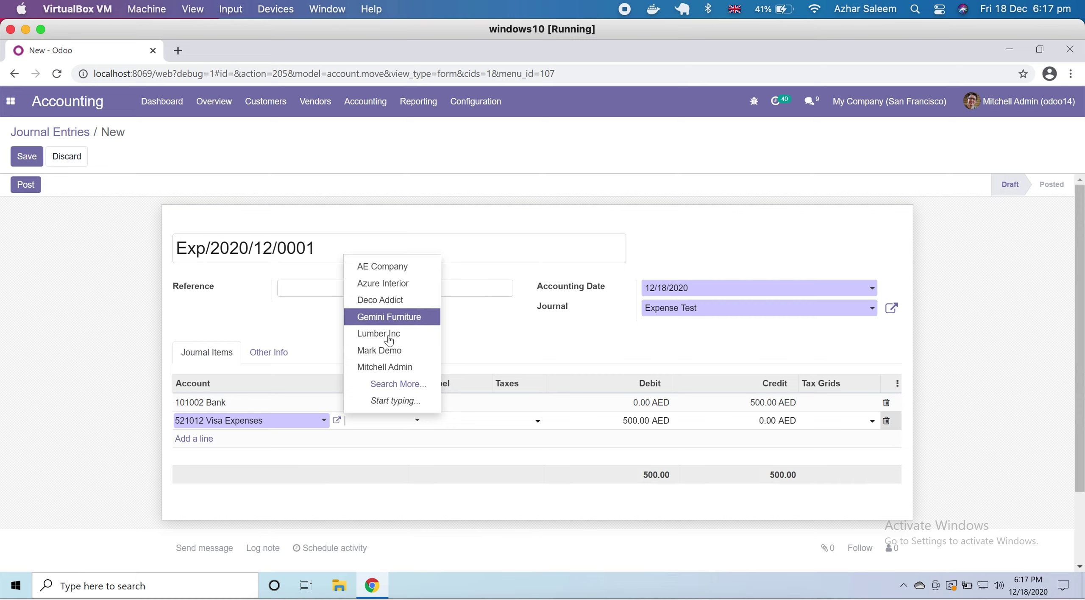
{"action": "left_click", "coordinate": [2, 380]}
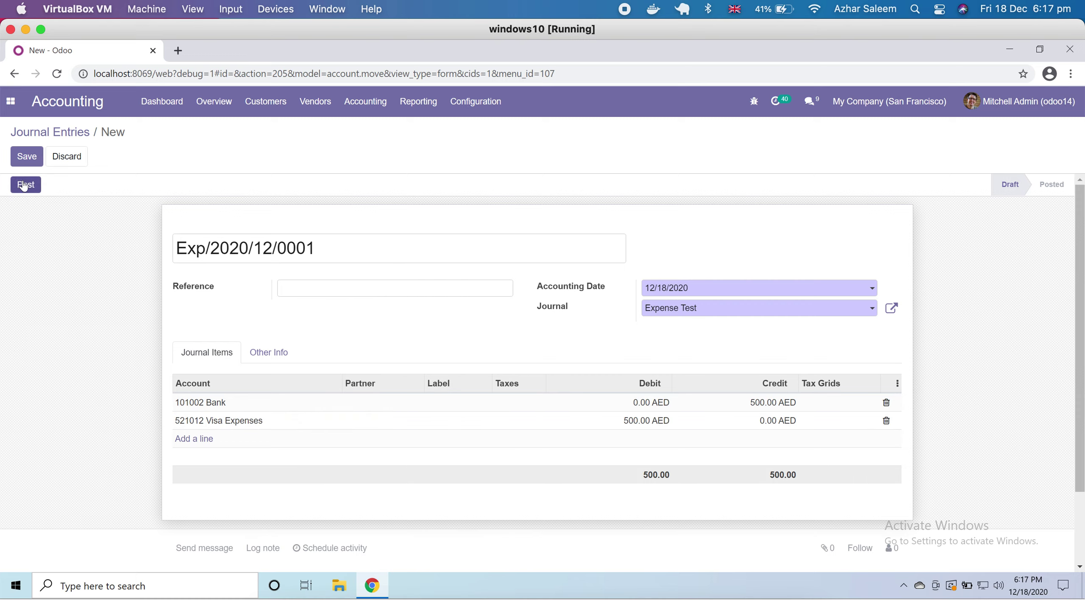
Save the Expense Test journal entry and post it.
{"action": "left_click", "coordinate": [30, 163]}
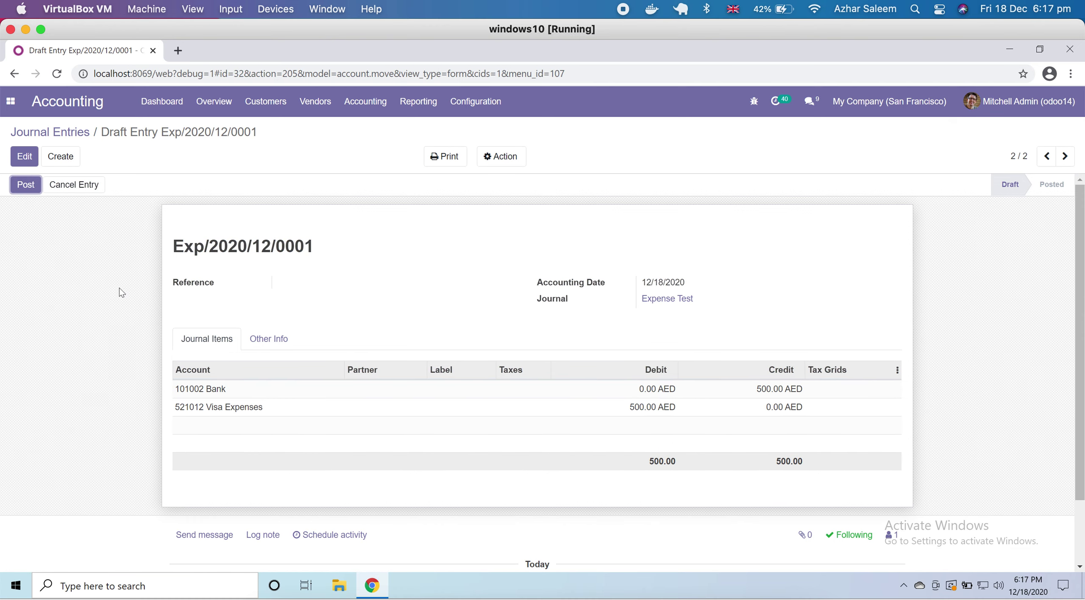
{"action": "left_click", "coordinate": [26, 194]}
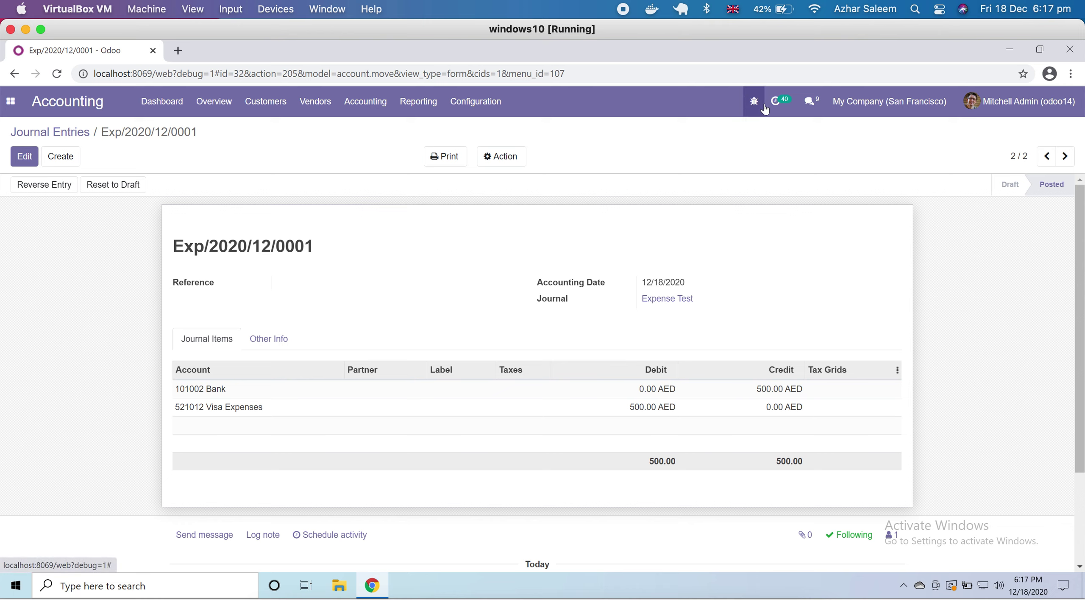
{"action": "left_click", "coordinate": [775, 101]}
{"action": "left_click", "coordinate": [753, 102]}
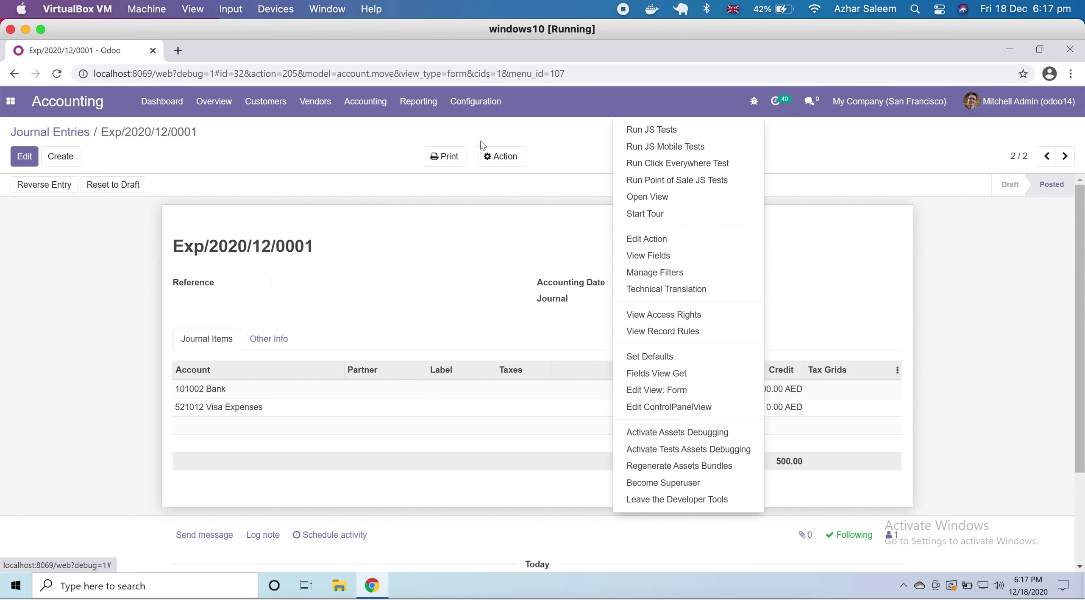
{"action": "left_click", "coordinate": [56, 331]}
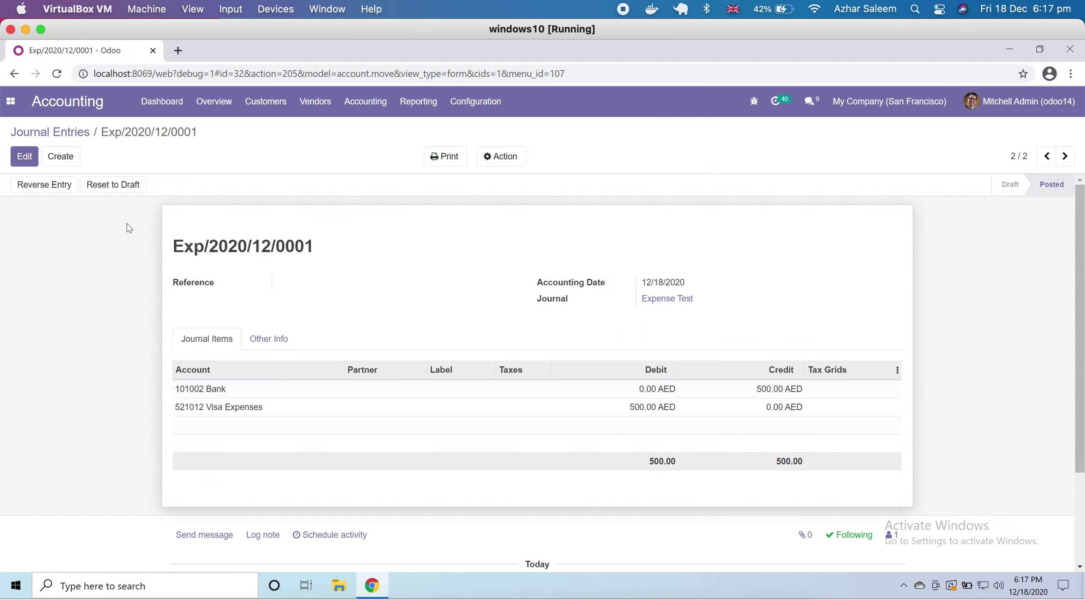
Return to the Journal Entries list and remove the Miscellaneous filter to browse the entries of all journals.
{"action": "double_click", "coordinate": [206, 245]}
{"action": "left_click", "coordinate": [64, 133]}
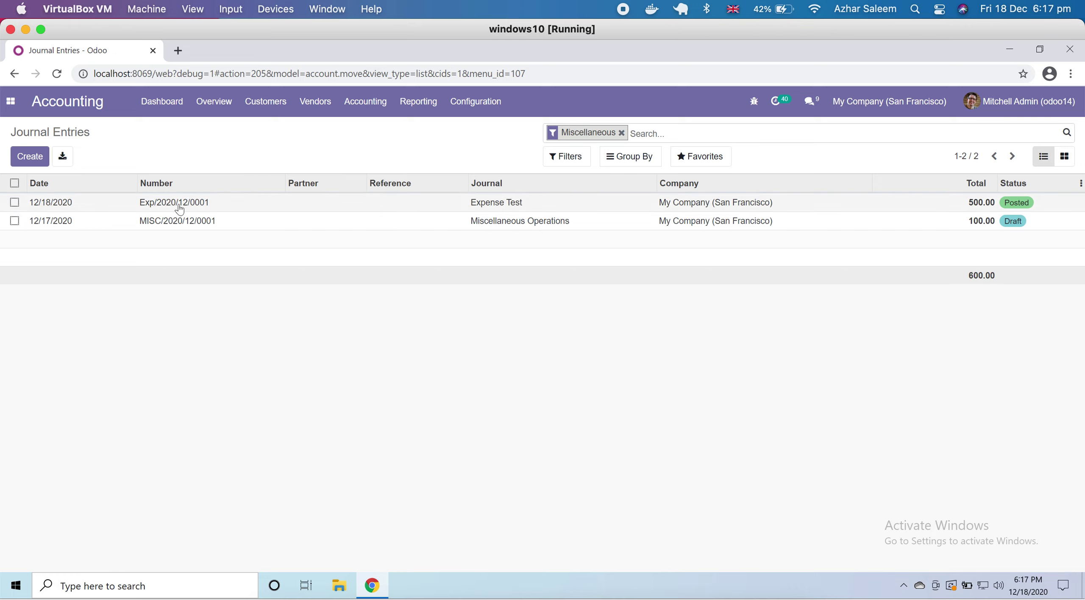
{"action": "left_click", "coordinate": [622, 134]}
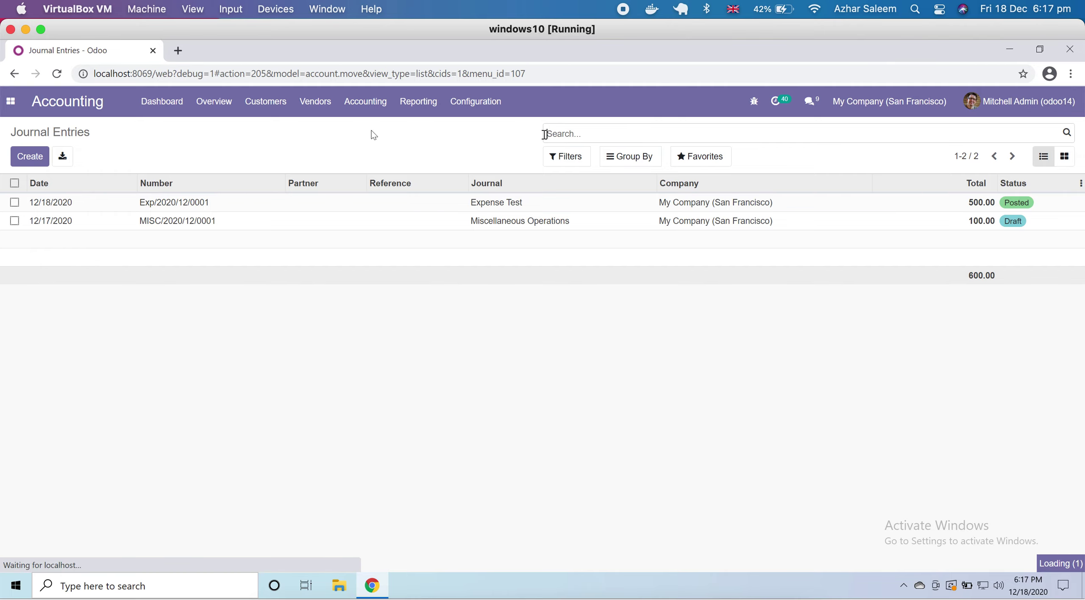
{"action": "scroll", "coordinate": [418, 339], "scroll_direction": "down", "scroll_amount": 5}
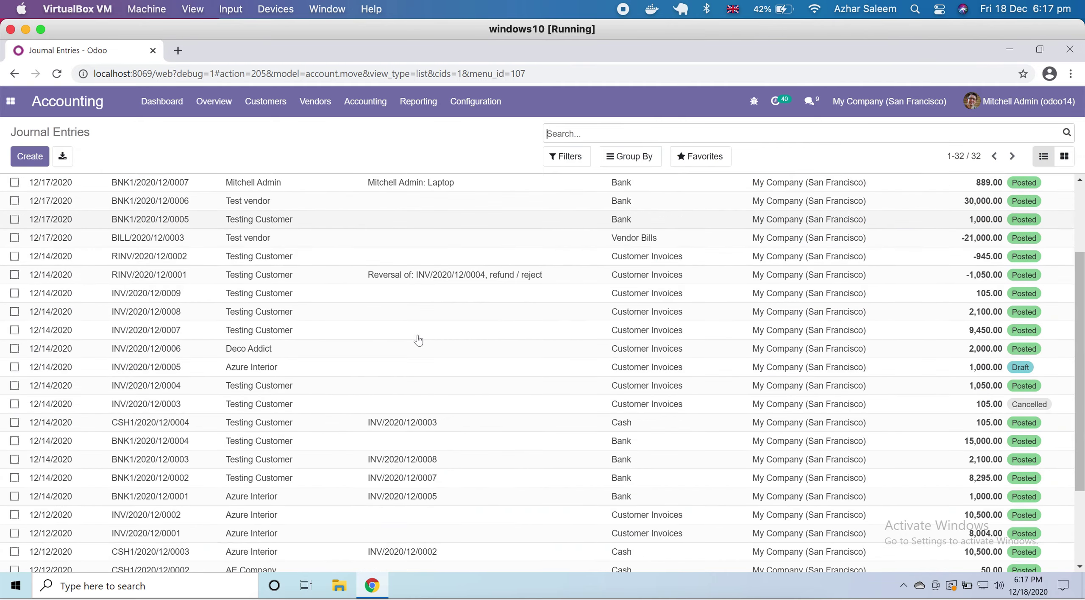
{"action": "scroll", "coordinate": [418, 339], "scroll_direction": "up", "scroll_amount": 5}
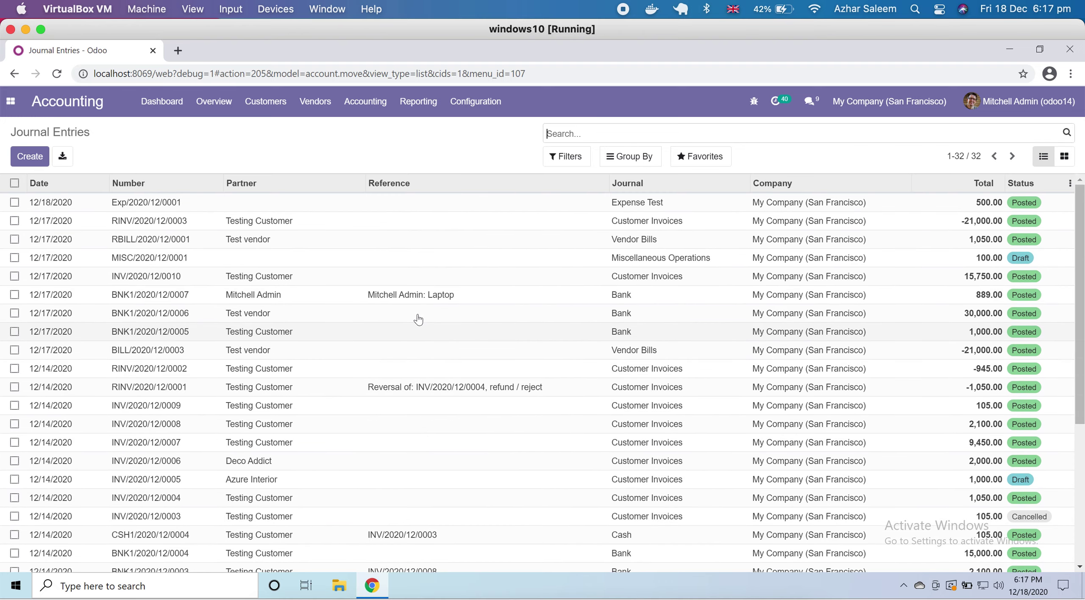
Open the Journal Items list and hide the Date, Partner, Reference, Label, Analytic Account and Taxes columns, keeping Journal Entry shown.
{"action": "left_click", "coordinate": [375, 102]}
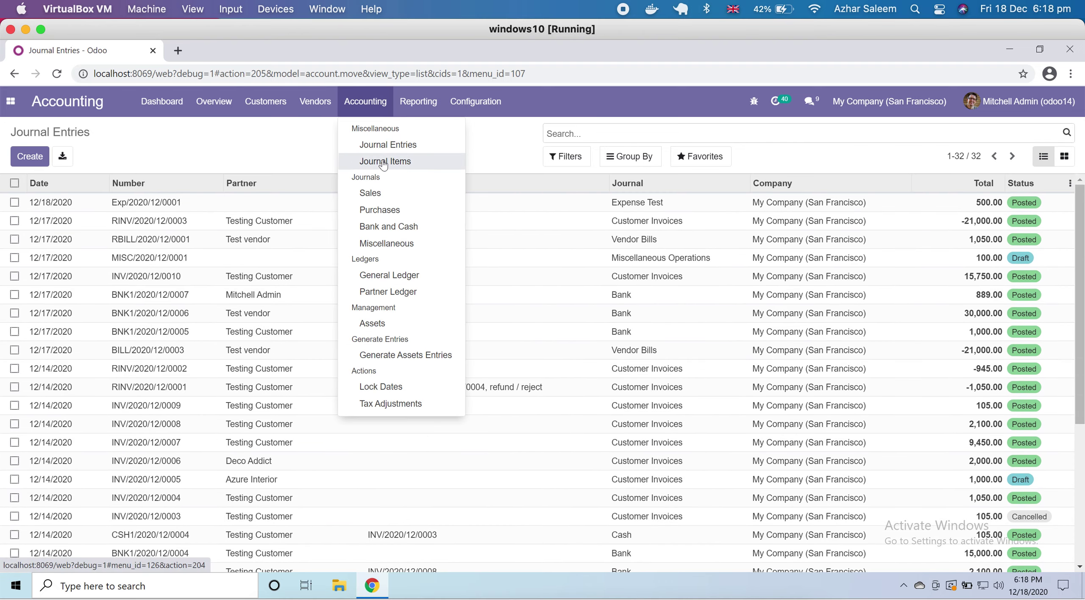
{"action": "left_click", "coordinate": [429, 169]}
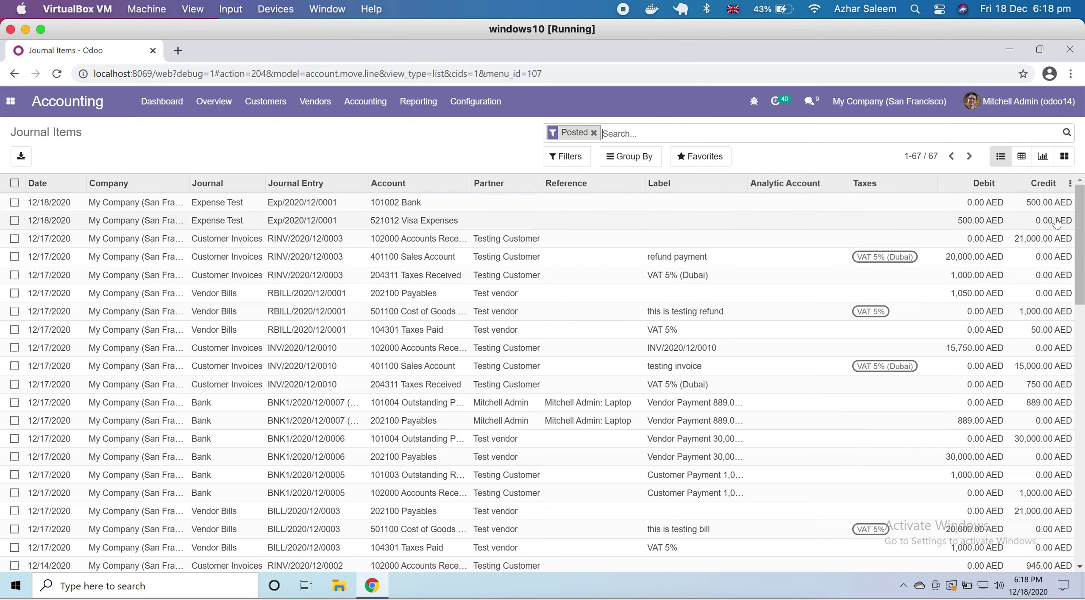
{"action": "left_click", "coordinate": [1070, 185]}
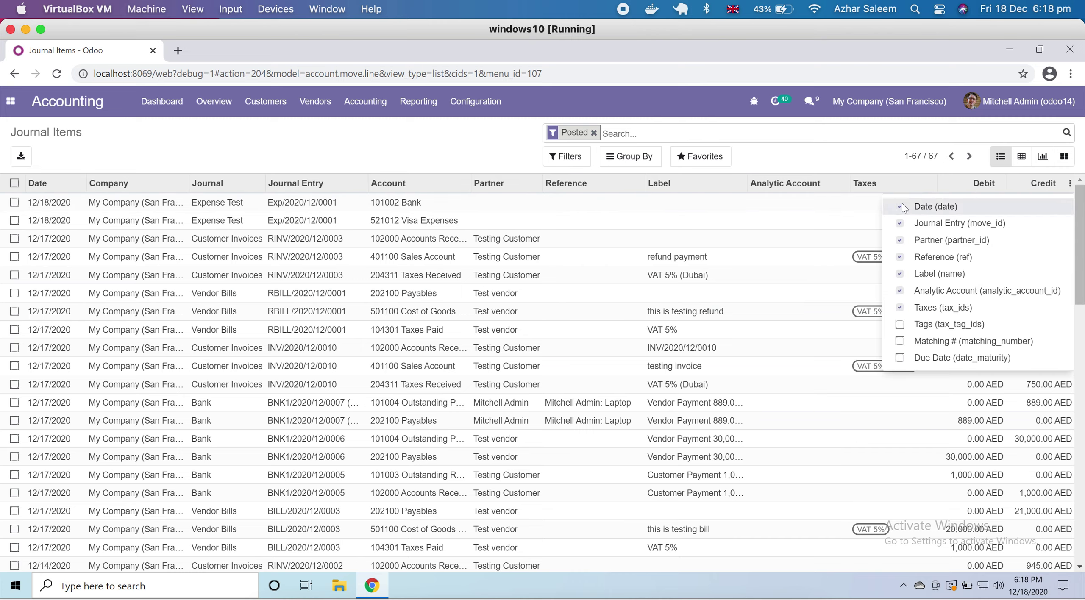
{"action": "scroll", "coordinate": [928, 324], "scroll_direction": "down", "scroll_amount": 1}
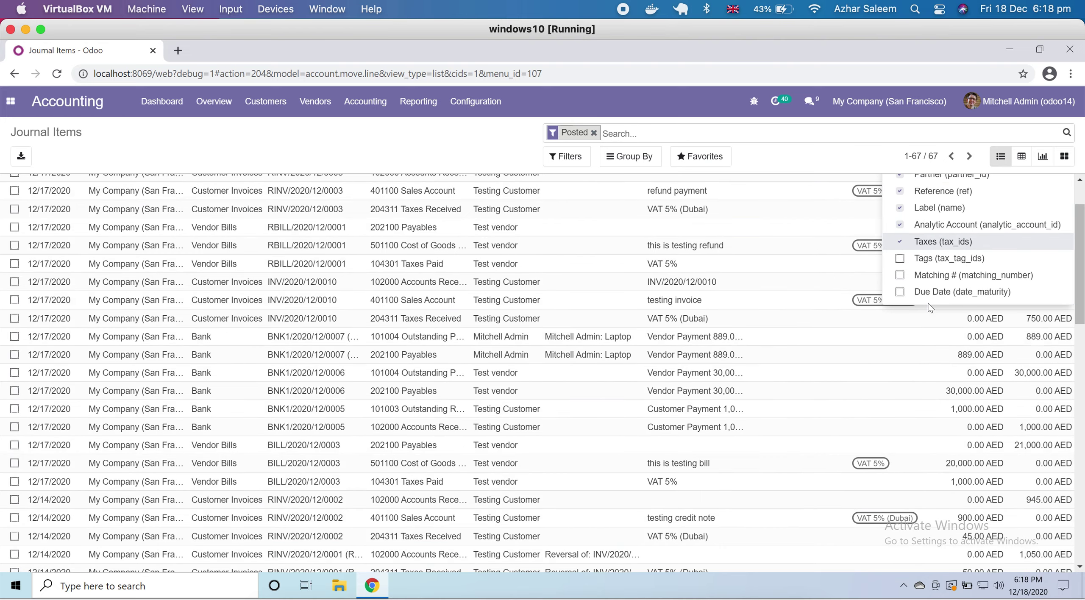
{"action": "scroll", "coordinate": [928, 308], "scroll_direction": "up", "scroll_amount": 1}
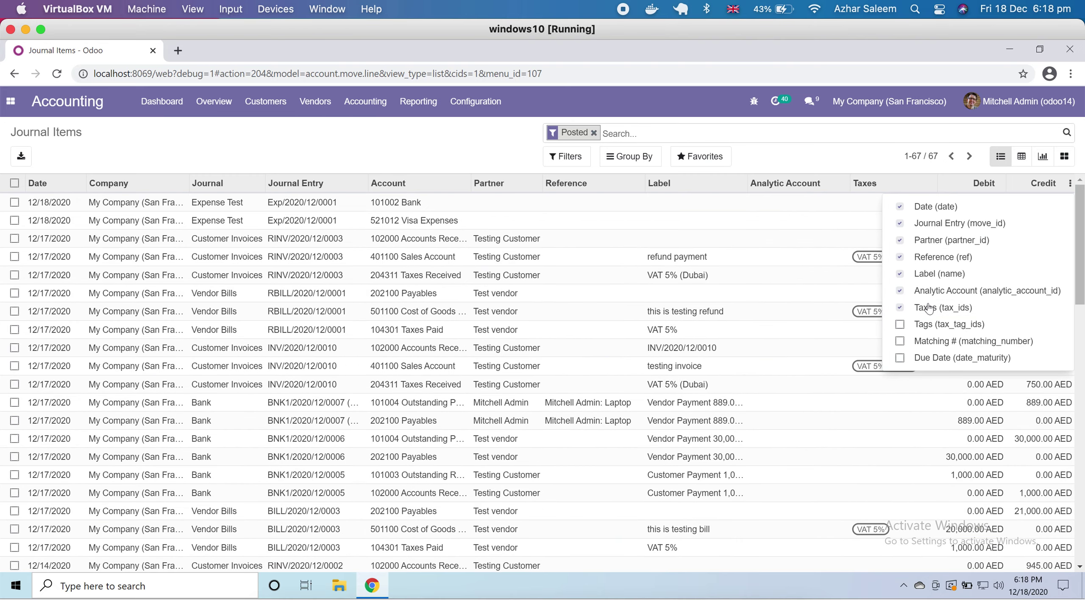
{"action": "left_click", "coordinate": [900, 207]}
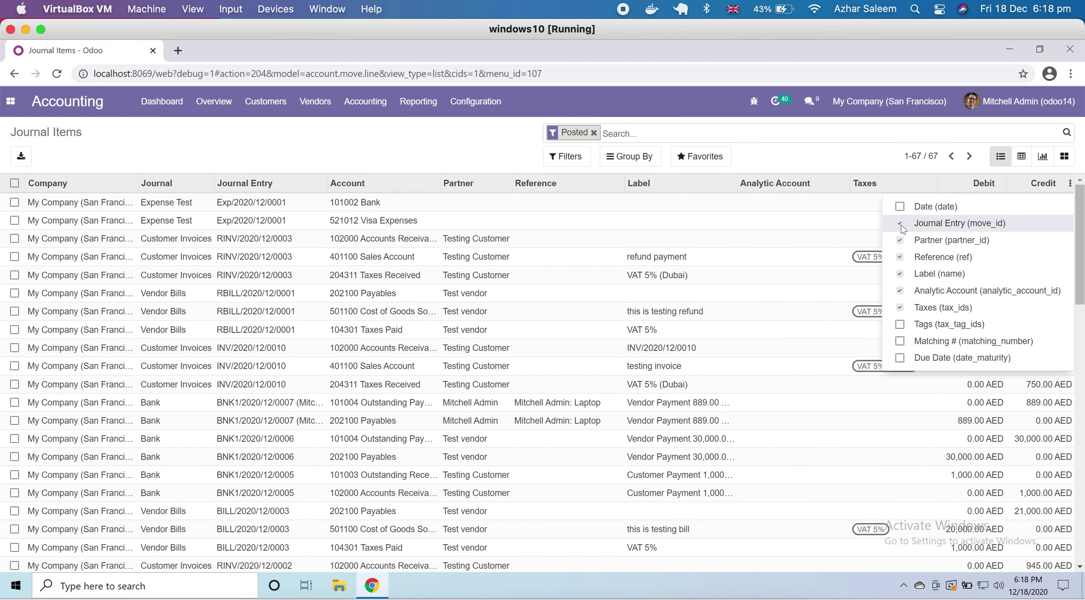
{"action": "left_click", "coordinate": [901, 223]}
{"action": "left_click", "coordinate": [900, 240]}
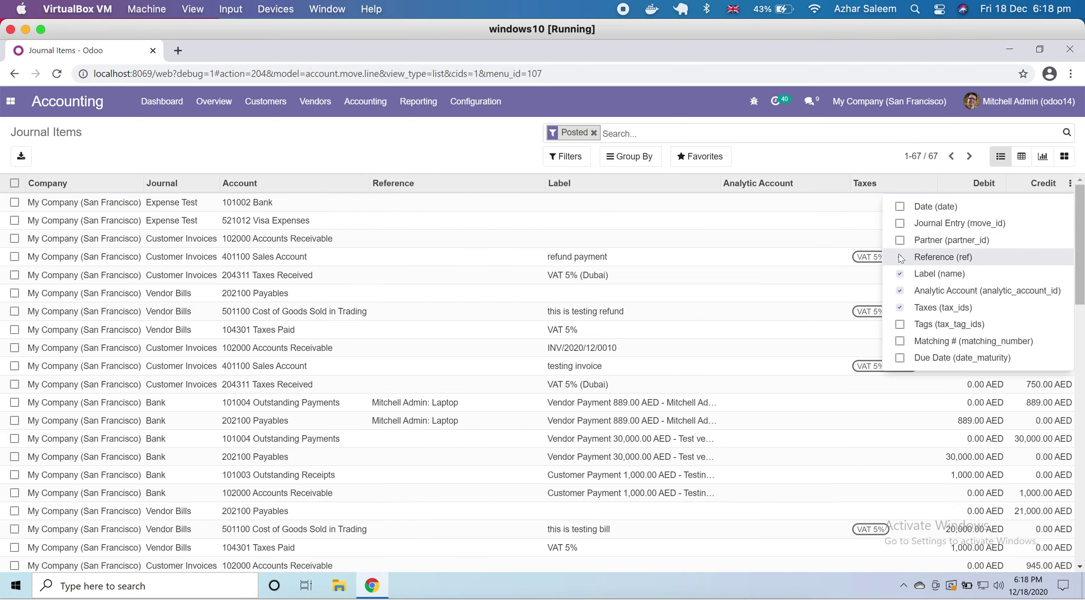
{"action": "left_click", "coordinate": [900, 257]}
{"action": "left_click", "coordinate": [900, 274]}
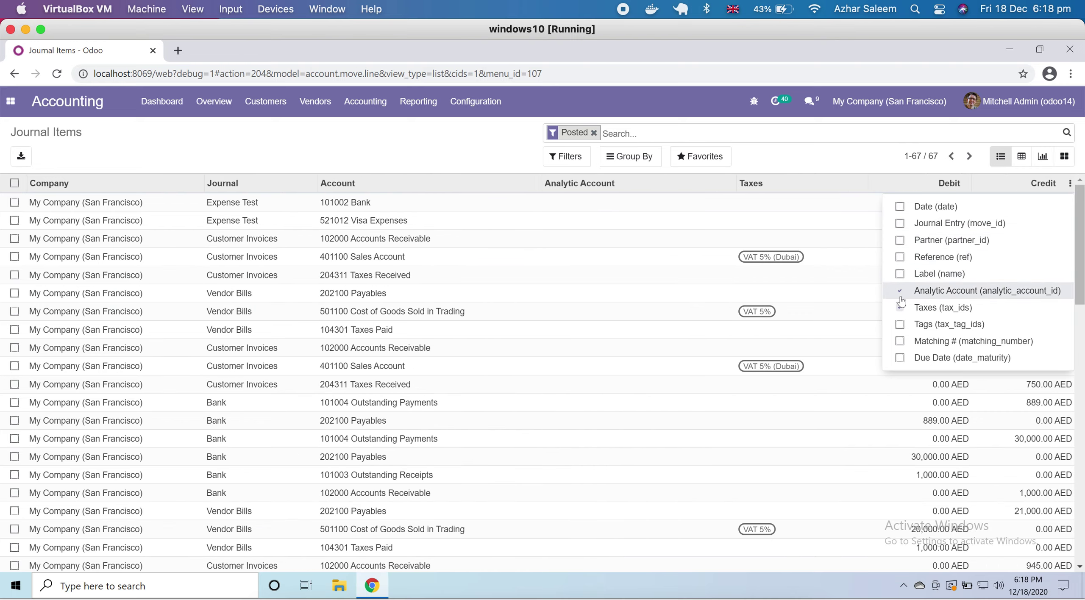
{"action": "left_click", "coordinate": [900, 291]}
{"action": "left_click", "coordinate": [900, 308]}
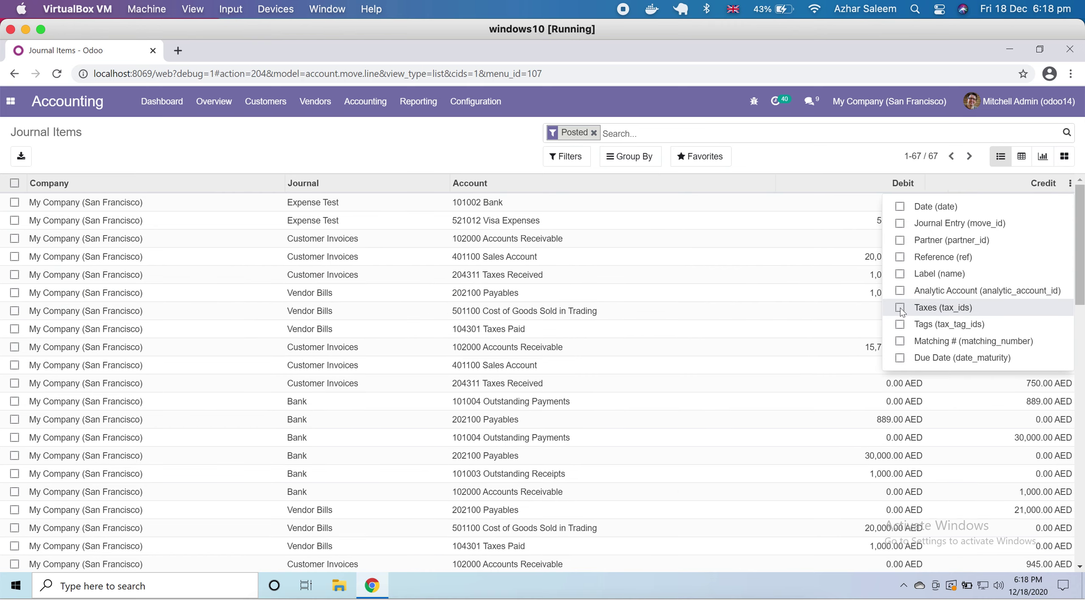
{"action": "left_click", "coordinate": [900, 224]}
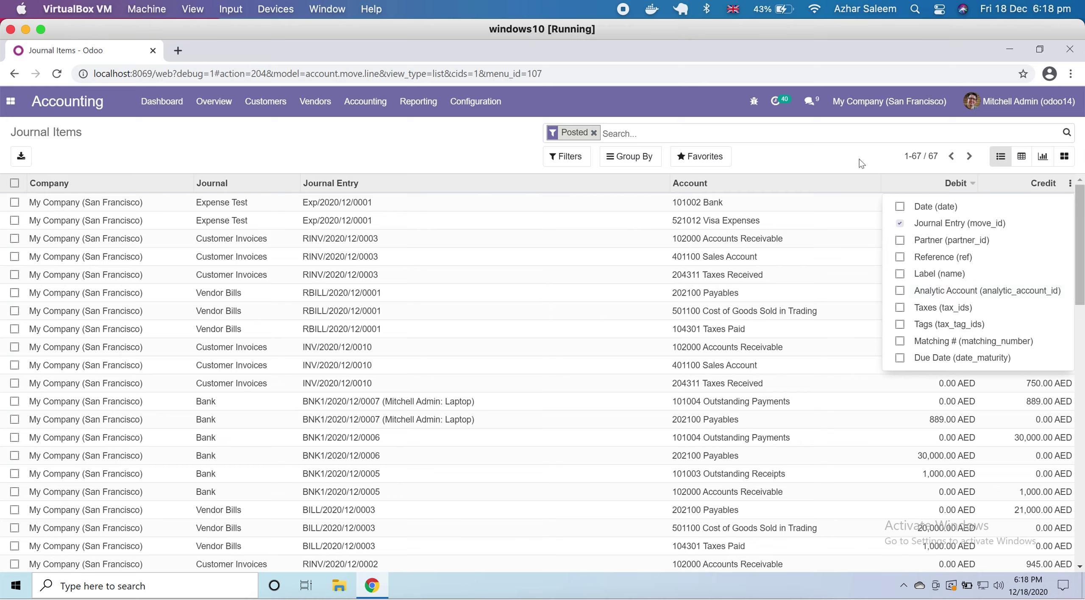
{"action": "left_click", "coordinate": [848, 160]}
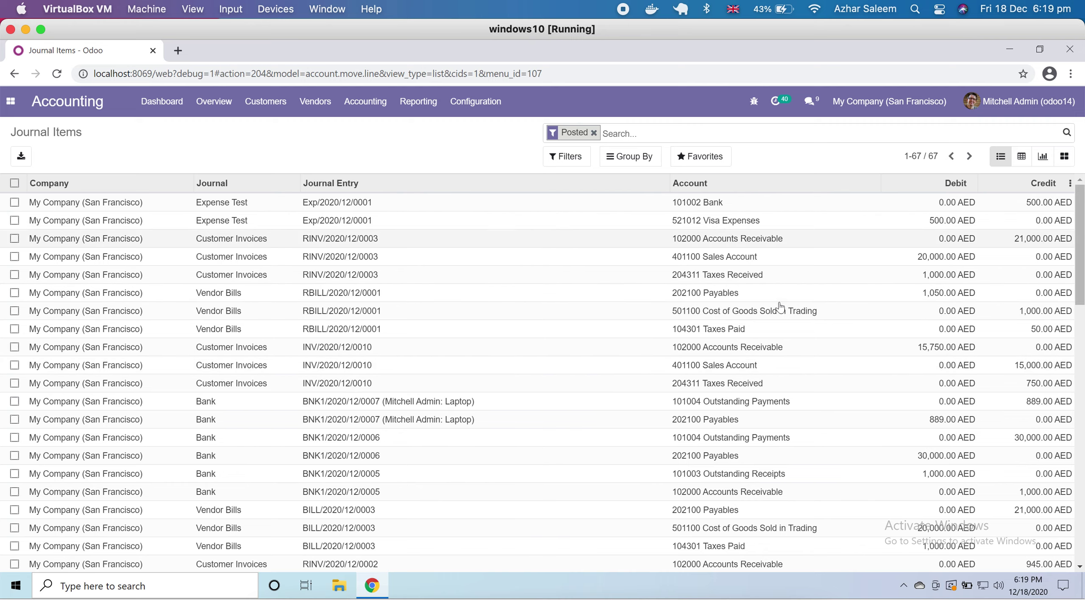
Switch the journal items to the pivot view and collapse its row and column groupings to the totals.
{"action": "left_click", "coordinate": [1022, 165]}
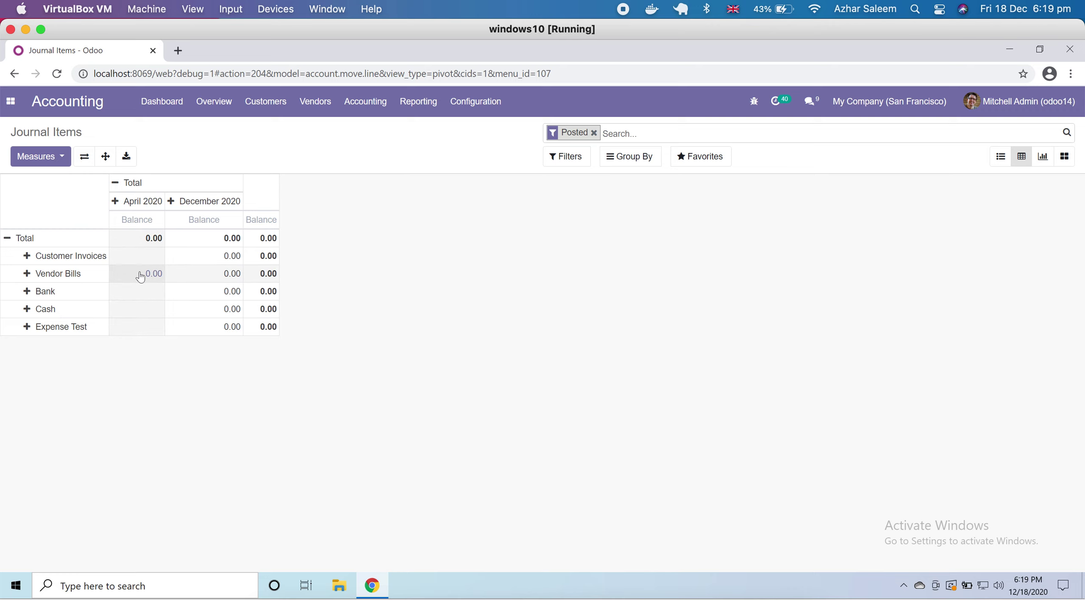
{"action": "left_click", "coordinate": [11, 242]}
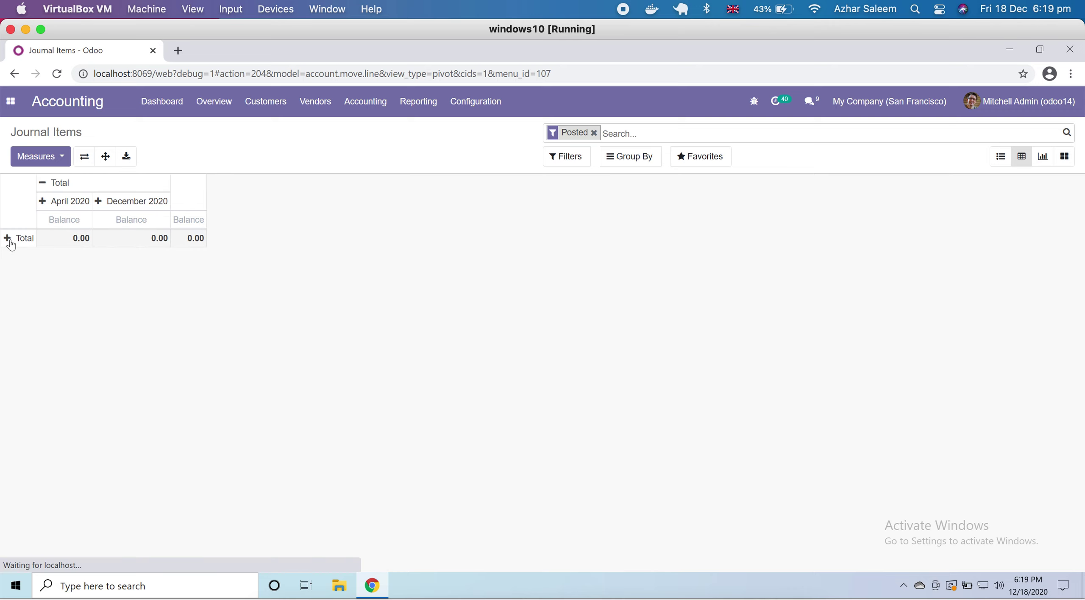
{"action": "left_click", "coordinate": [42, 186]}
Group the pivot table's columns by Journal and its rows by Account.
{"action": "left_click", "coordinate": [42, 183]}
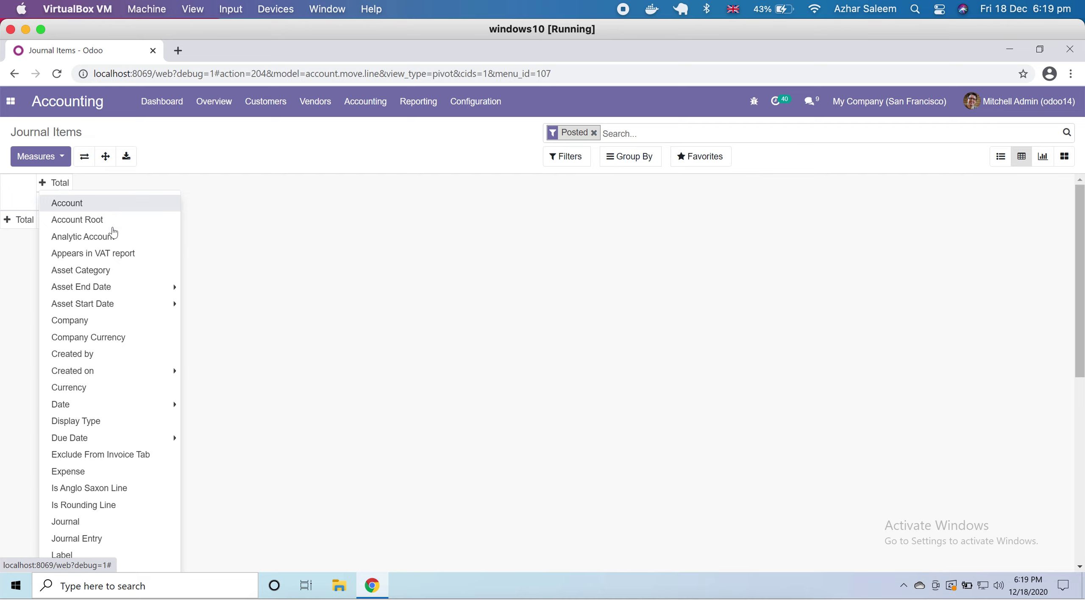
{"action": "scroll", "coordinate": [124, 354], "scroll_direction": "down", "scroll_amount": 3}
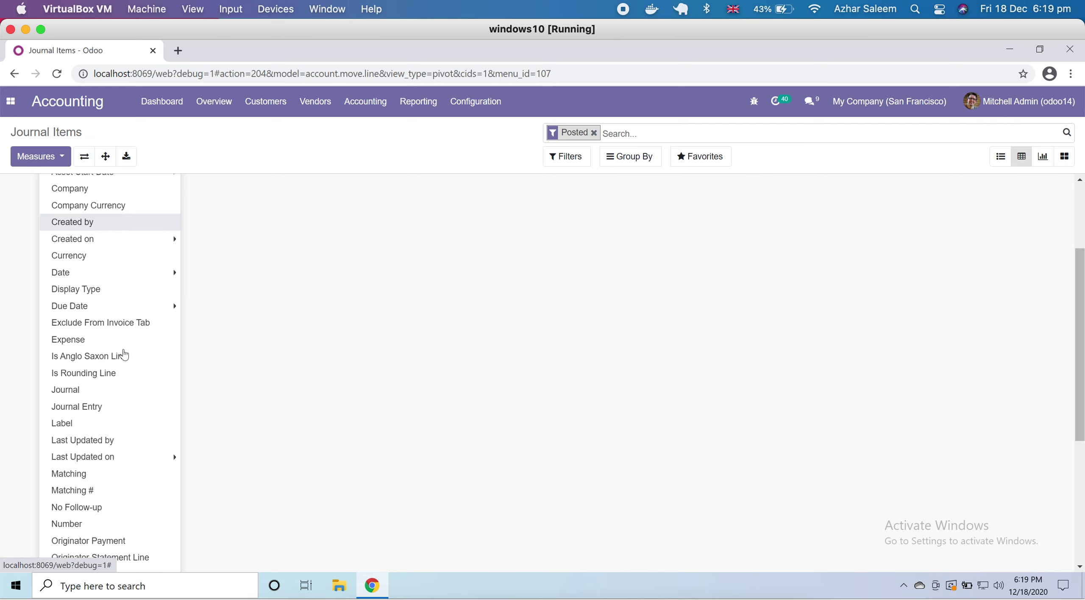
{"action": "left_click", "coordinate": [120, 394]}
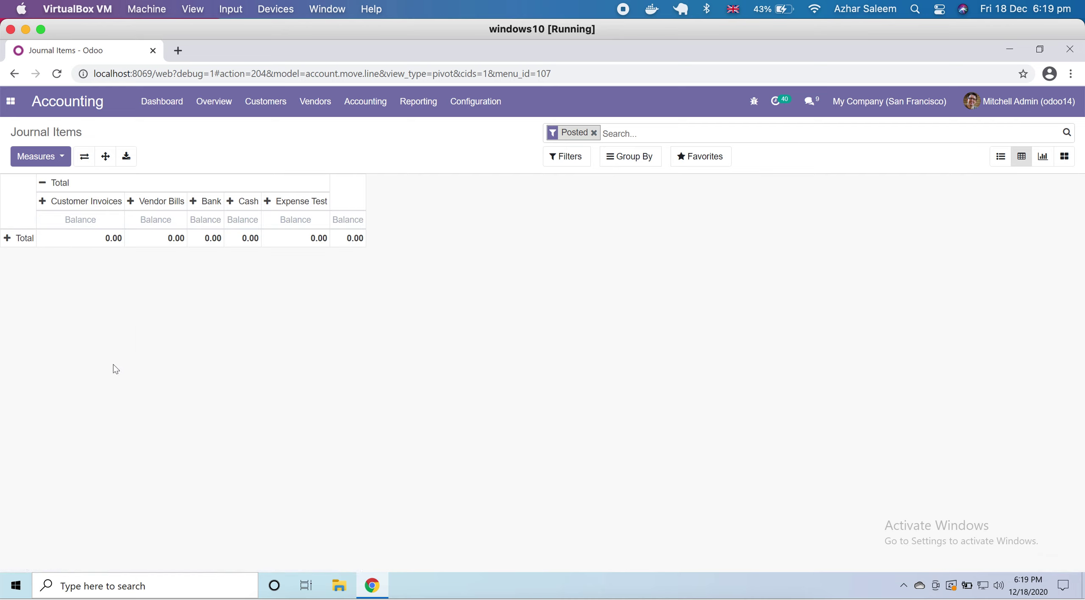
{"action": "left_click", "coordinate": [8, 240]}
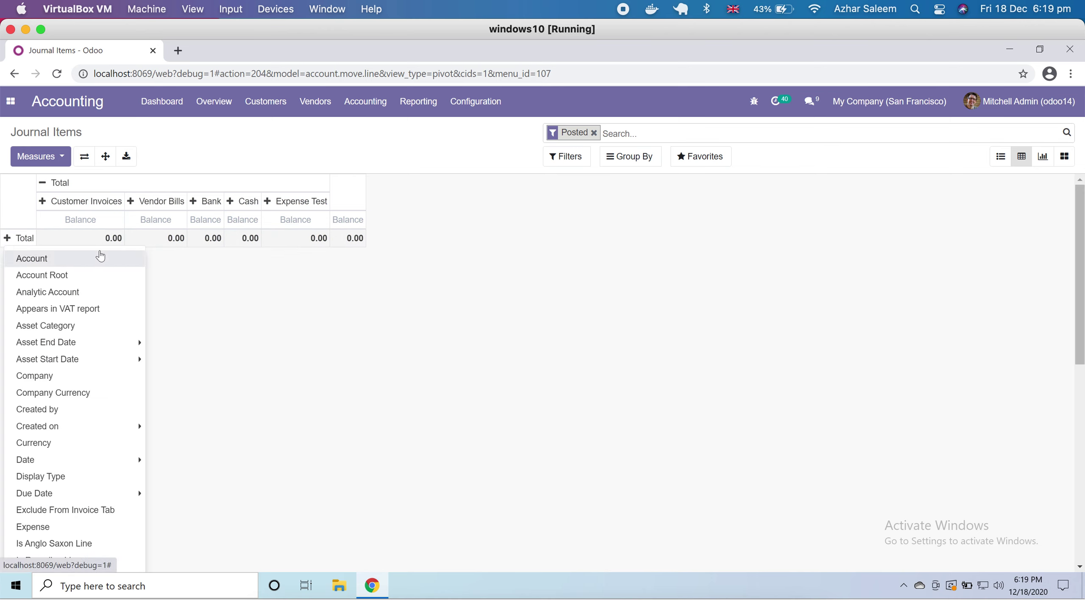
{"action": "left_click", "coordinate": [101, 256]}
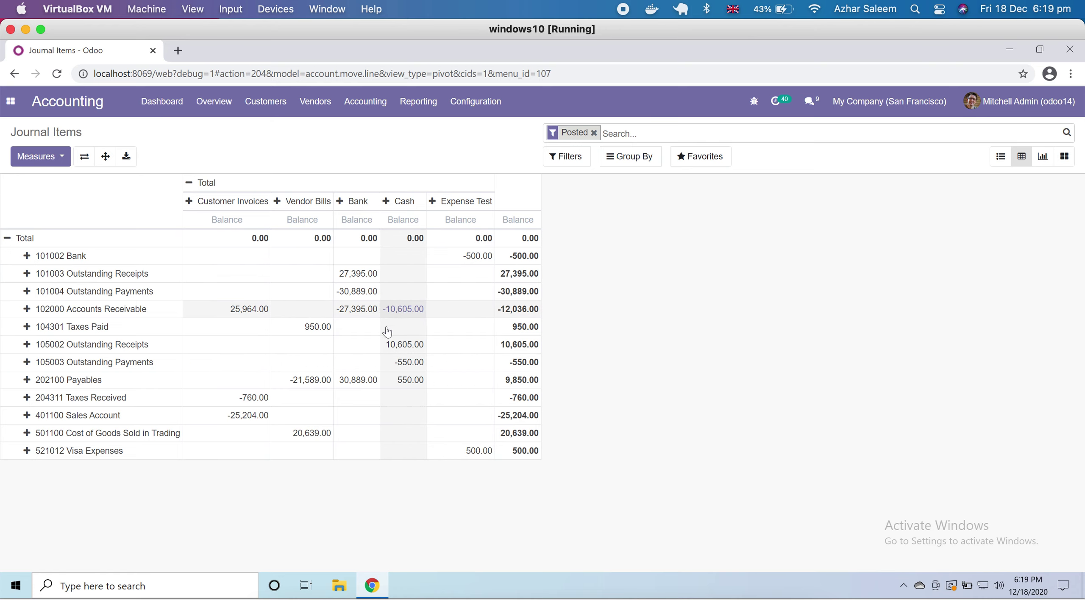
Remove the Posted filter and view the journal items as line and pie charts and kanban cards, ending in the list view.
{"action": "left_click", "coordinate": [1044, 157]}
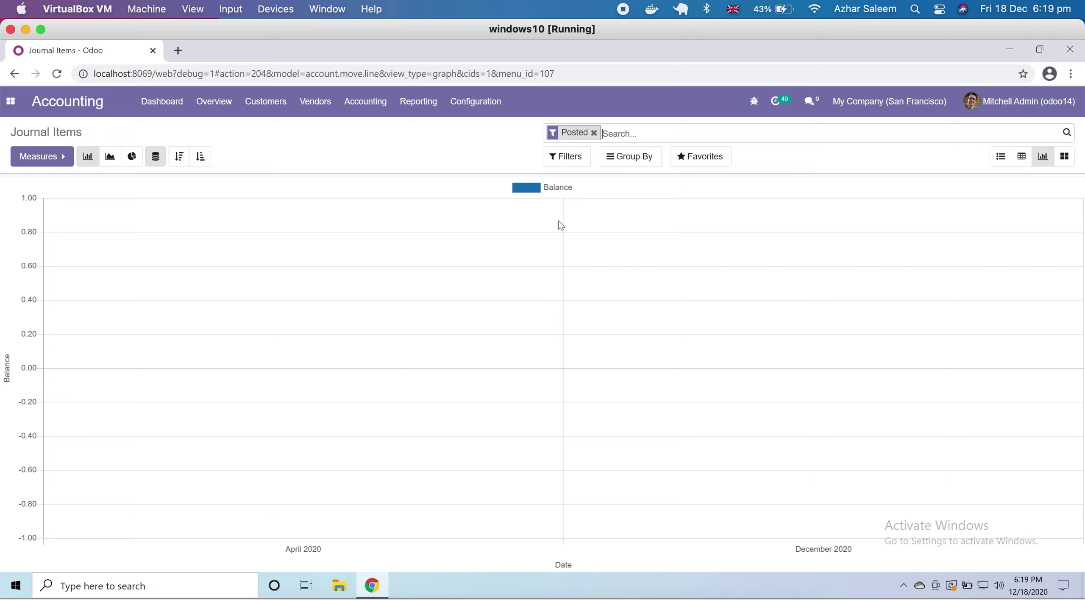
{"action": "key", "text": "BackSpace"}
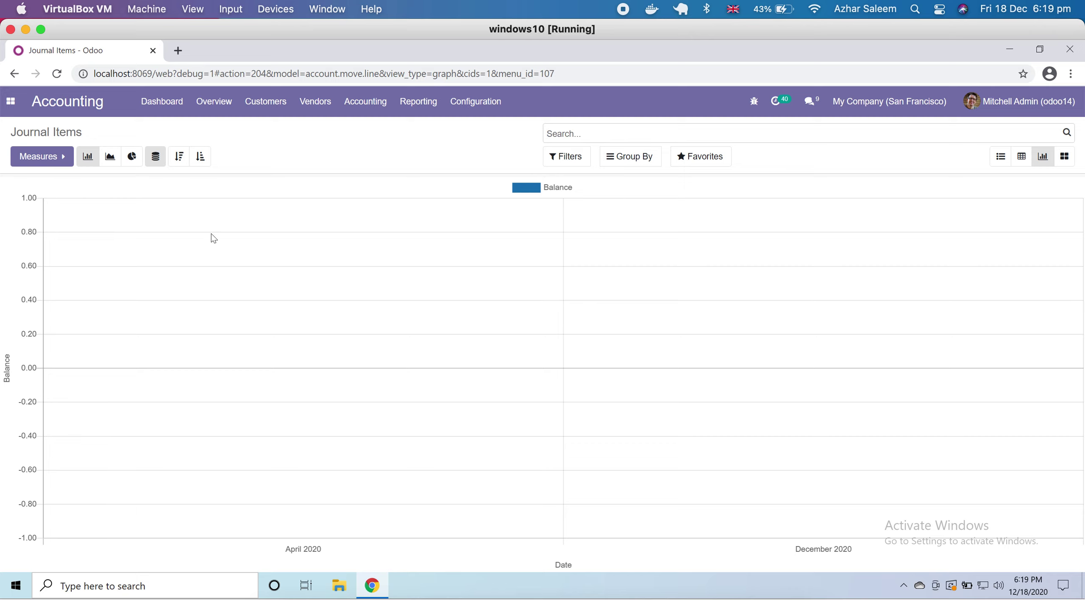
{"action": "left_click", "coordinate": [110, 161]}
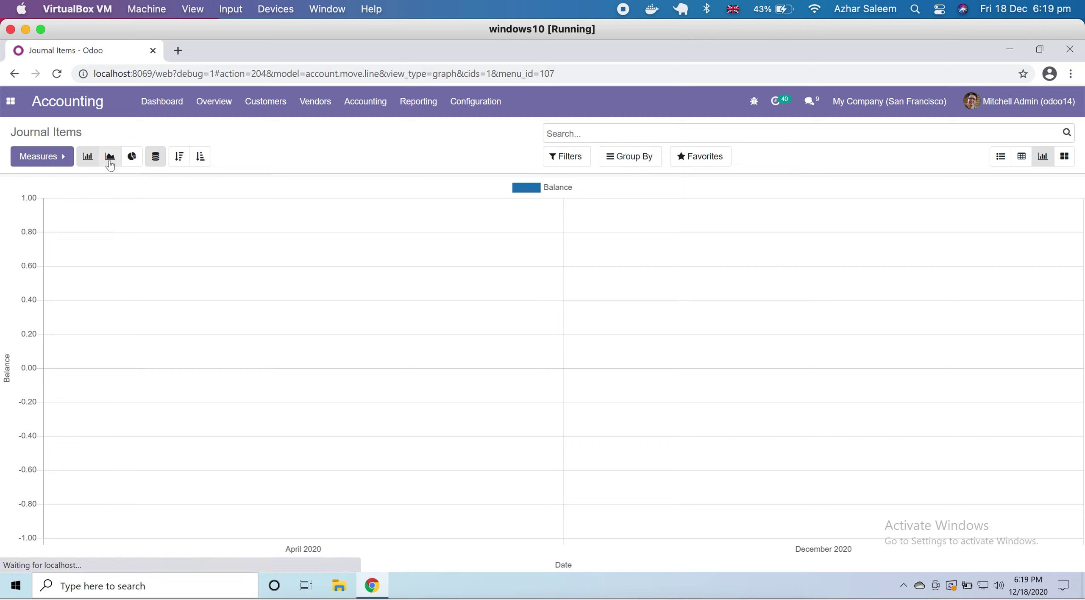
{"action": "left_click", "coordinate": [132, 159]}
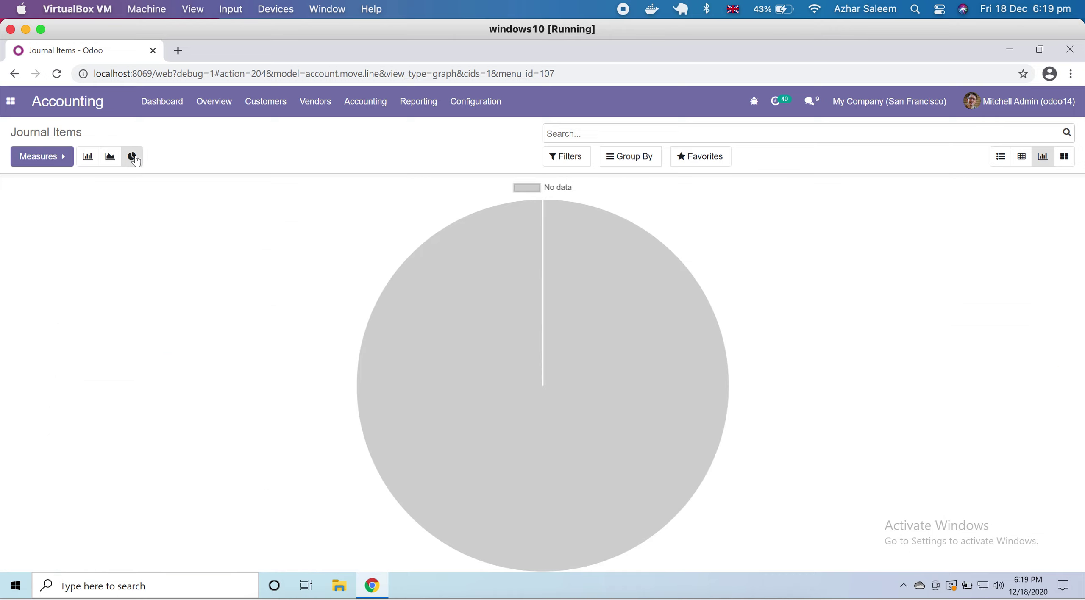
{"action": "left_click", "coordinate": [1064, 156]}
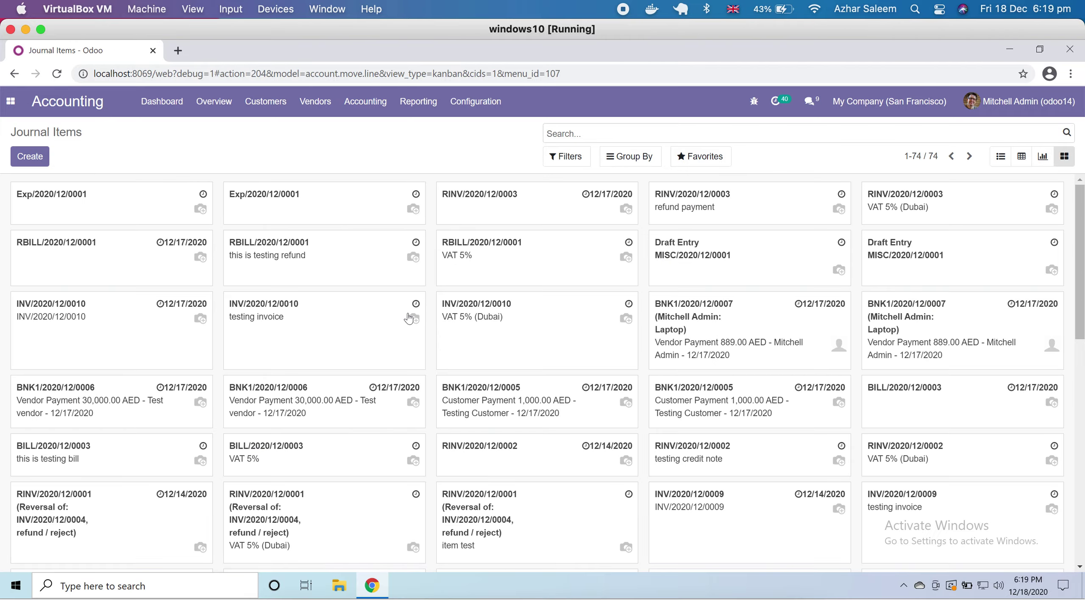
{"action": "left_click", "coordinate": [1001, 156]}
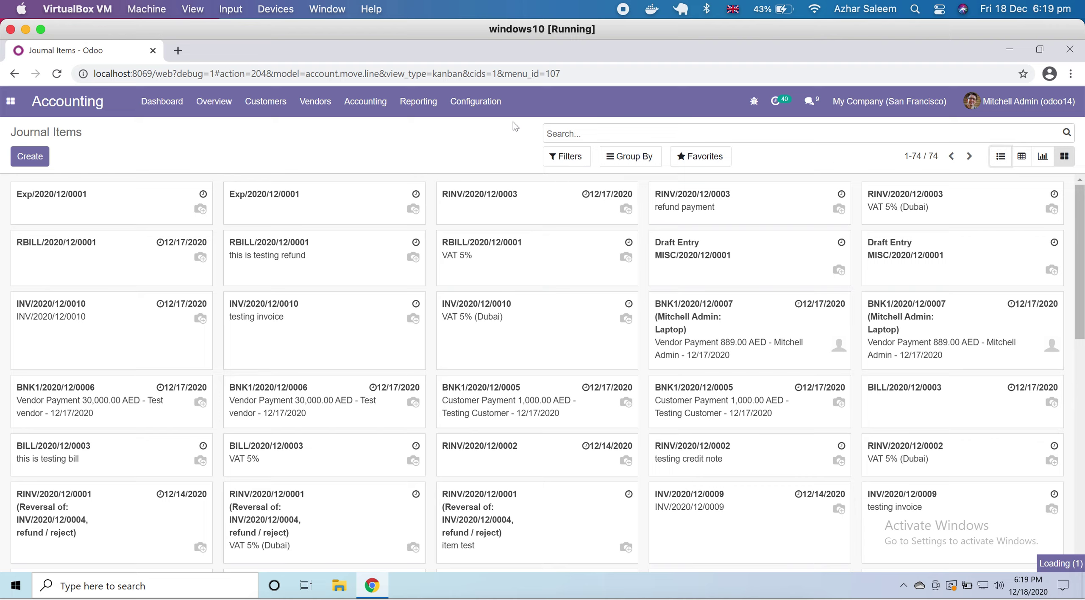
Open the Sales journal items and review the debit, credit and tax lines of each journal entry.
{"action": "left_click", "coordinate": [360, 102]}
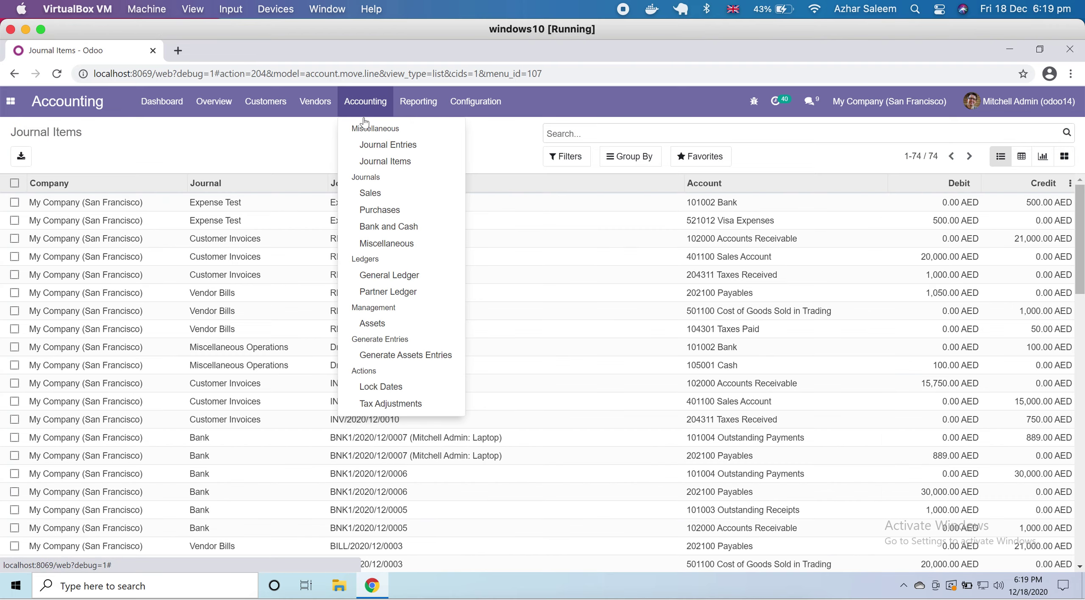
{"action": "left_click", "coordinate": [377, 195]}
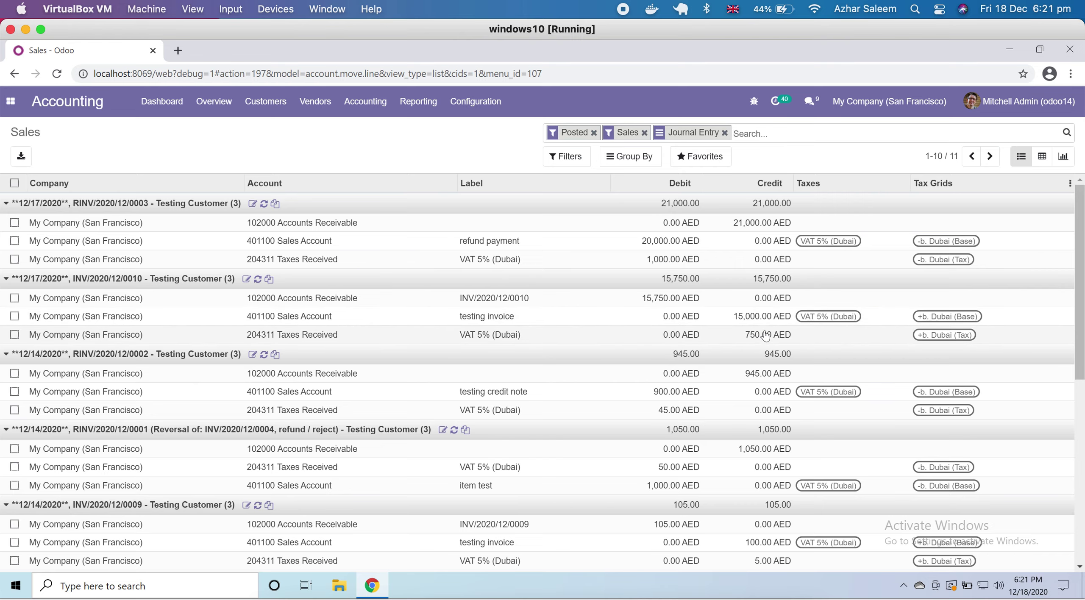
{"action": "scroll", "coordinate": [538, 382], "scroll_direction": "down", "scroll_amount": 5}
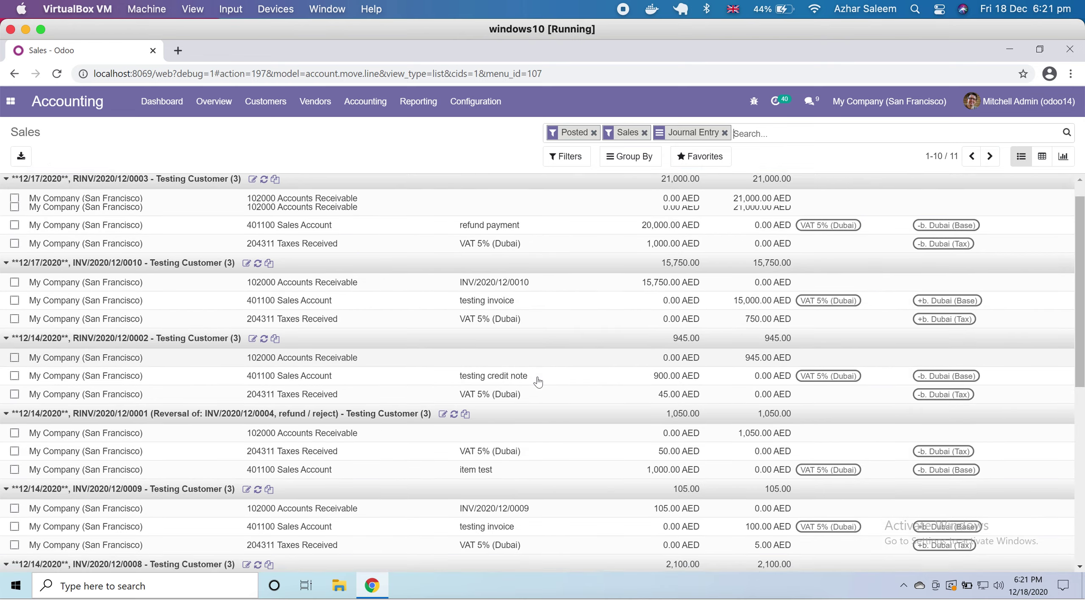
{"action": "scroll", "coordinate": [538, 382], "scroll_direction": "down", "scroll_amount": 3}
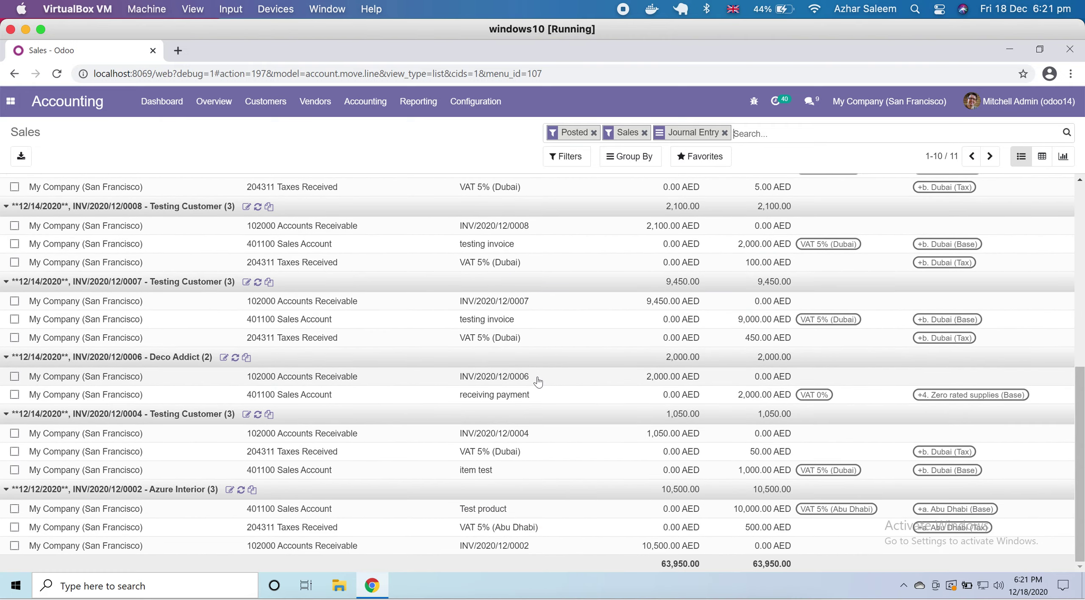
{"action": "scroll", "coordinate": [538, 382], "scroll_direction": "up", "scroll_amount": 8}
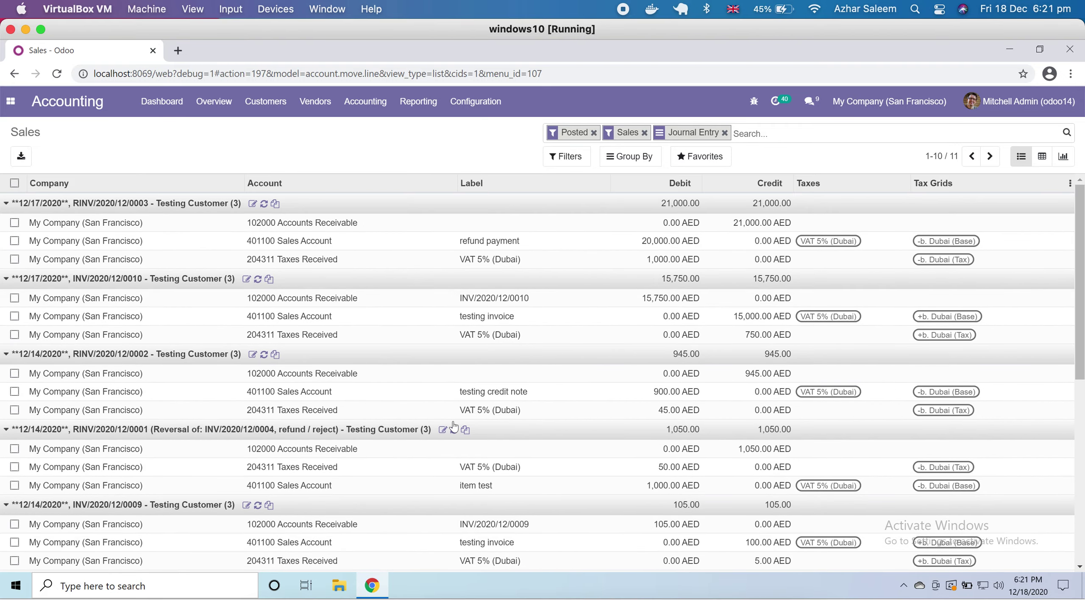
{"action": "scroll", "coordinate": [453, 426], "scroll_direction": "down", "scroll_amount": 8}
{"action": "scroll", "coordinate": [453, 426], "scroll_direction": "up", "scroll_amount": 8}
Open the Purchases journal items in the pivot view with the rows collapsed and the columns grouped by Account.
{"action": "left_click", "coordinate": [374, 107]}
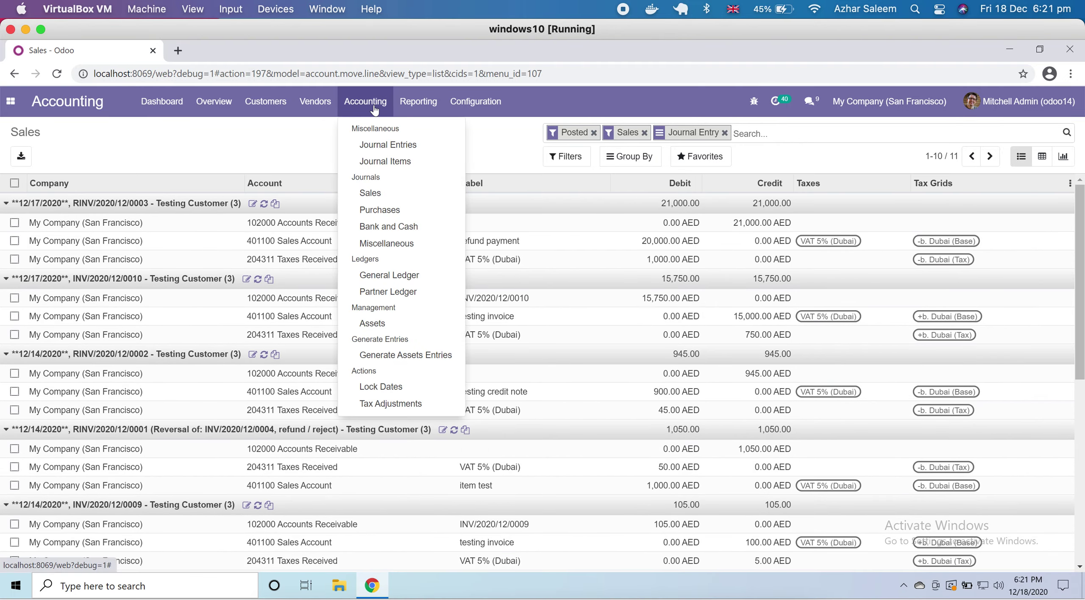
{"action": "left_click", "coordinate": [413, 216]}
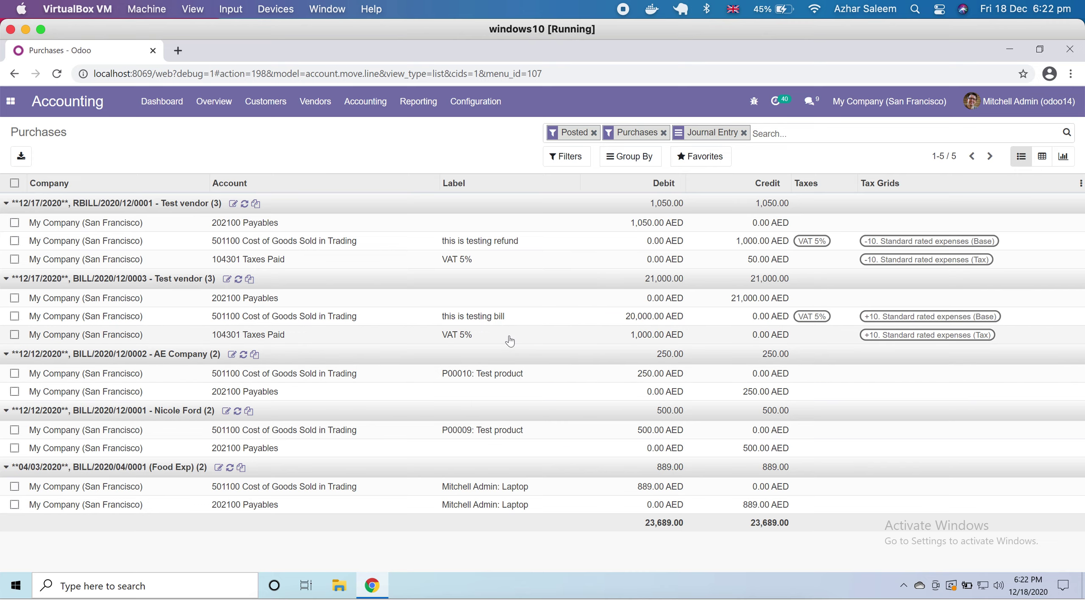
{"action": "left_click", "coordinate": [1042, 156]}
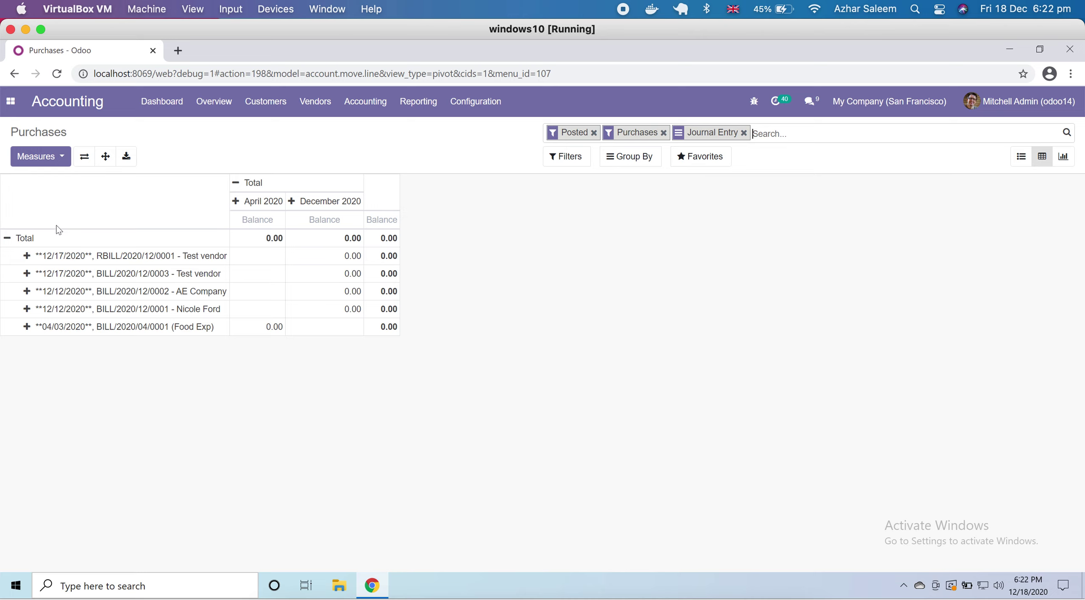
{"action": "left_click", "coordinate": [10, 240]}
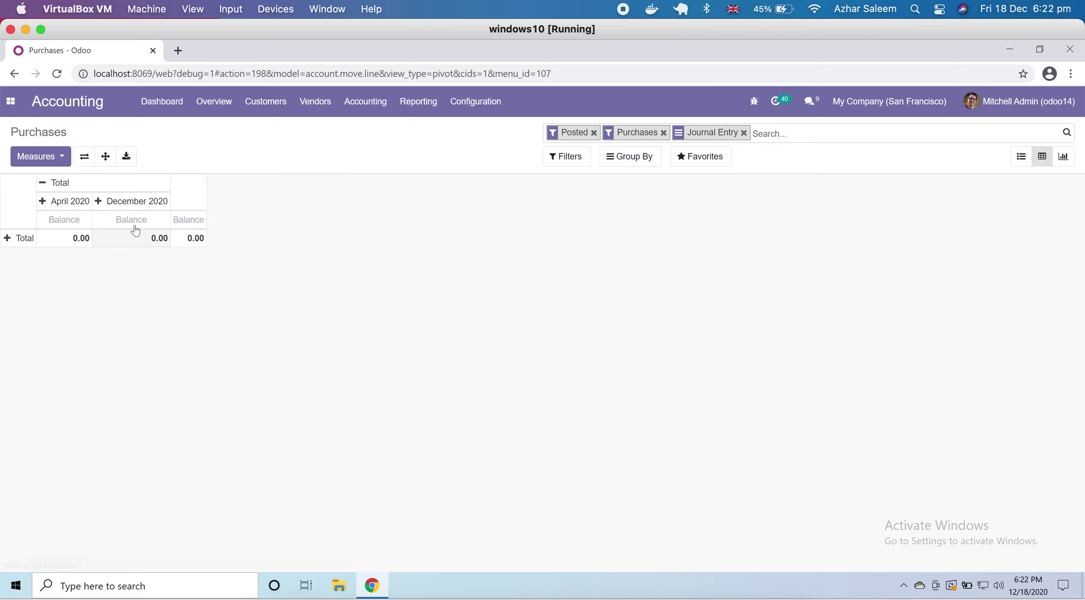
{"action": "left_click", "coordinate": [43, 187]}
{"action": "left_click", "coordinate": [41, 182]}
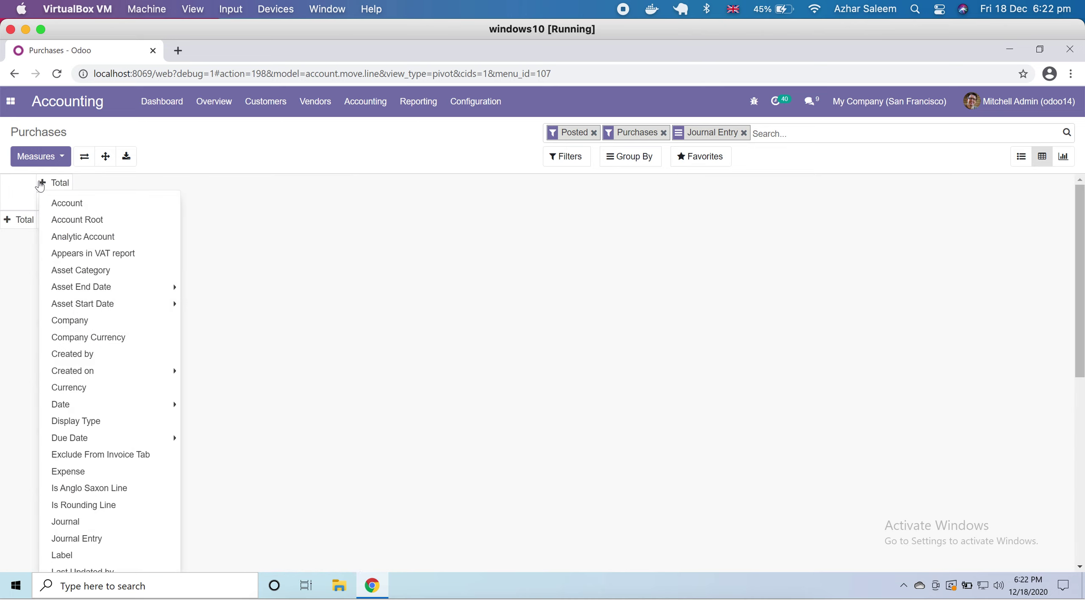
{"action": "left_click", "coordinate": [109, 208]}
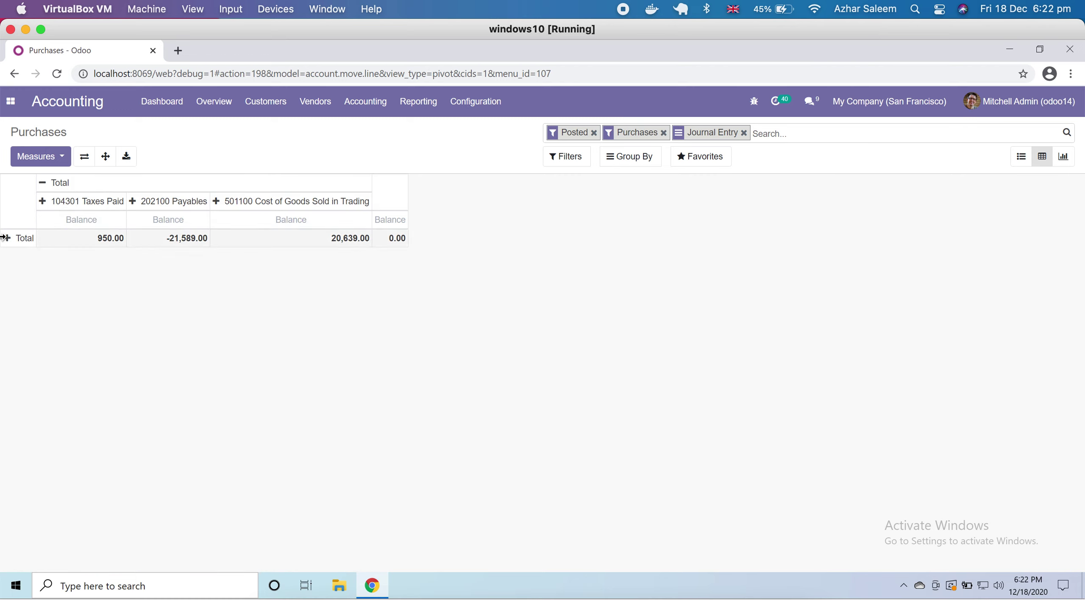
Try grouping the Purchases pivot rows by Journal, and collapse them back to the total.
{"action": "left_click", "coordinate": [6, 245]}
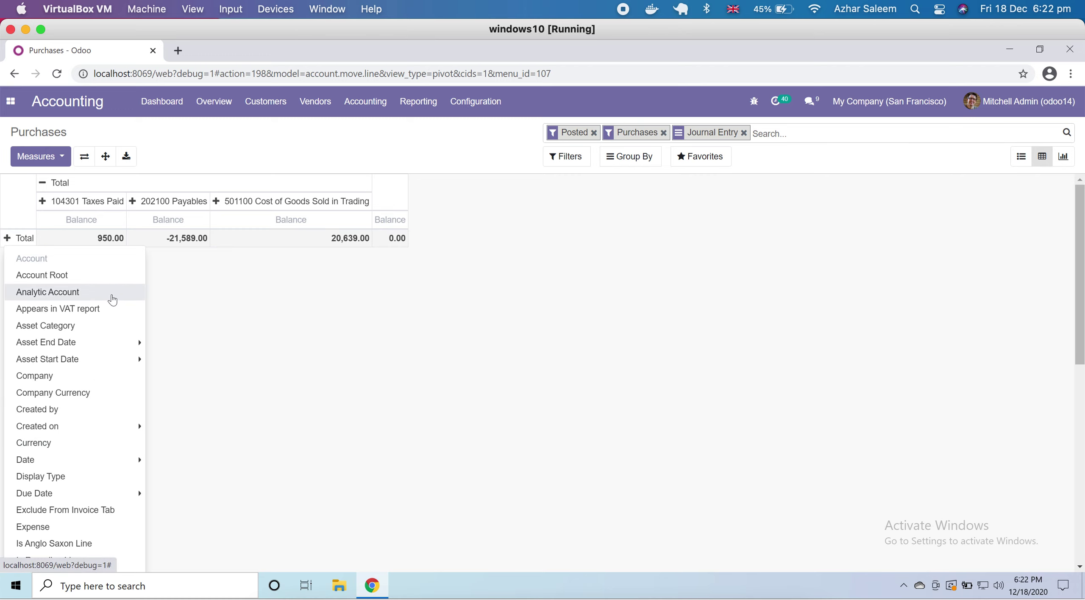
{"action": "scroll", "coordinate": [97, 386], "scroll_direction": "down", "scroll_amount": 7}
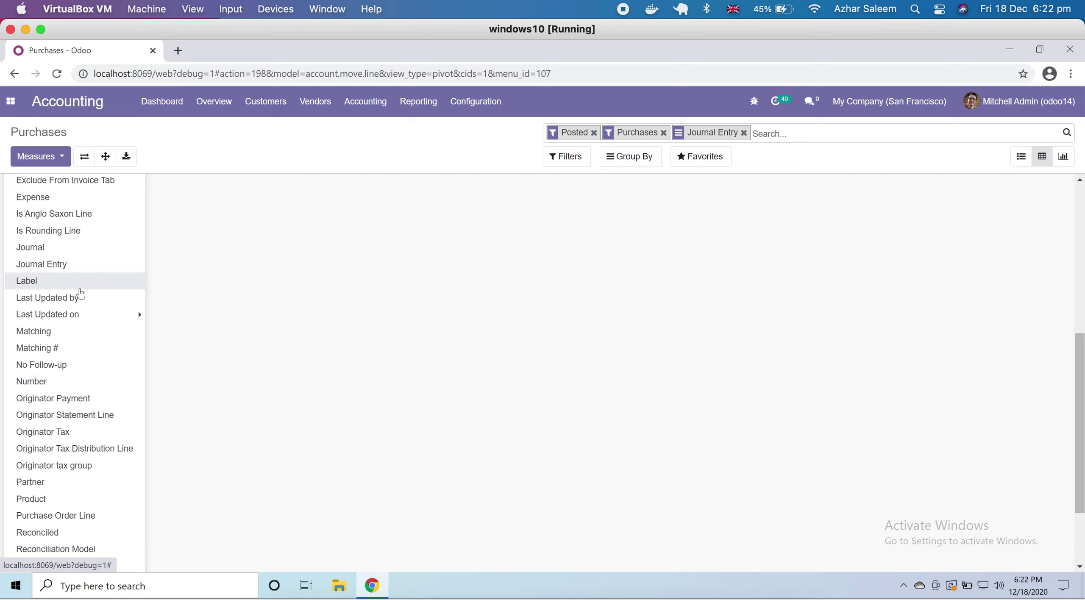
{"action": "left_click", "coordinate": [68, 251]}
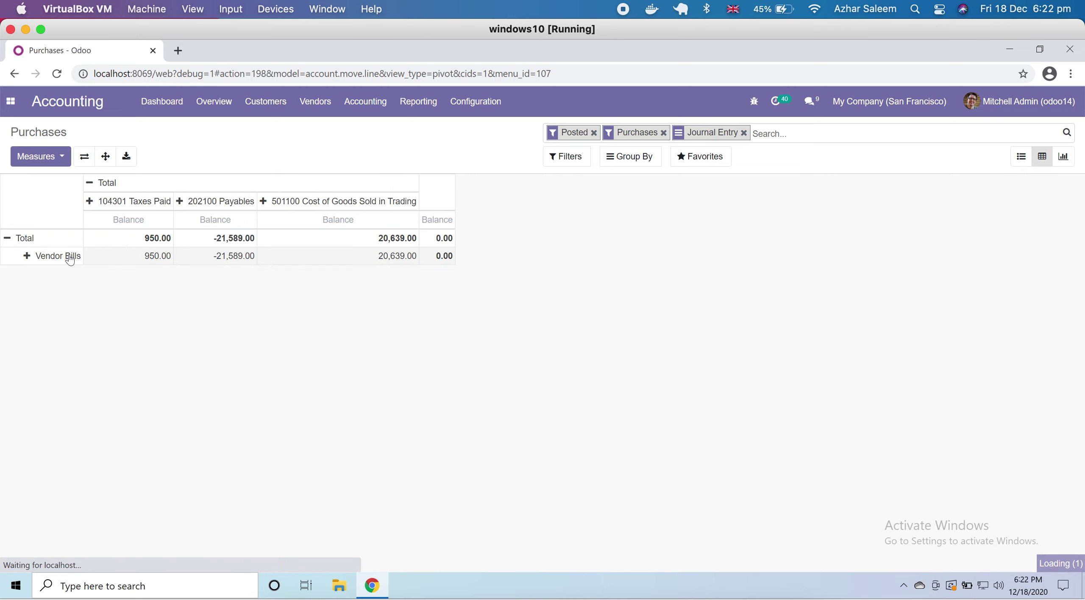
{"action": "left_click", "coordinate": [8, 242]}
Group the Purchases pivot rows by Product.
{"action": "left_click", "coordinate": [8, 241]}
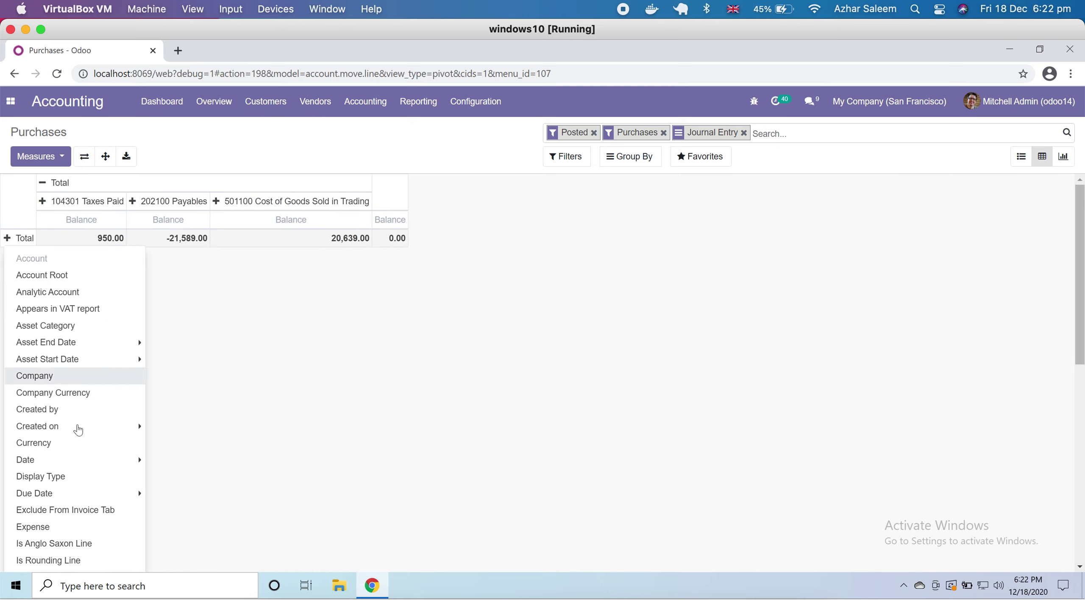
{"action": "mouse_move", "coordinate": [88, 469]}
{"action": "scroll", "coordinate": [89, 475], "scroll_direction": "down", "scroll_amount": 10}
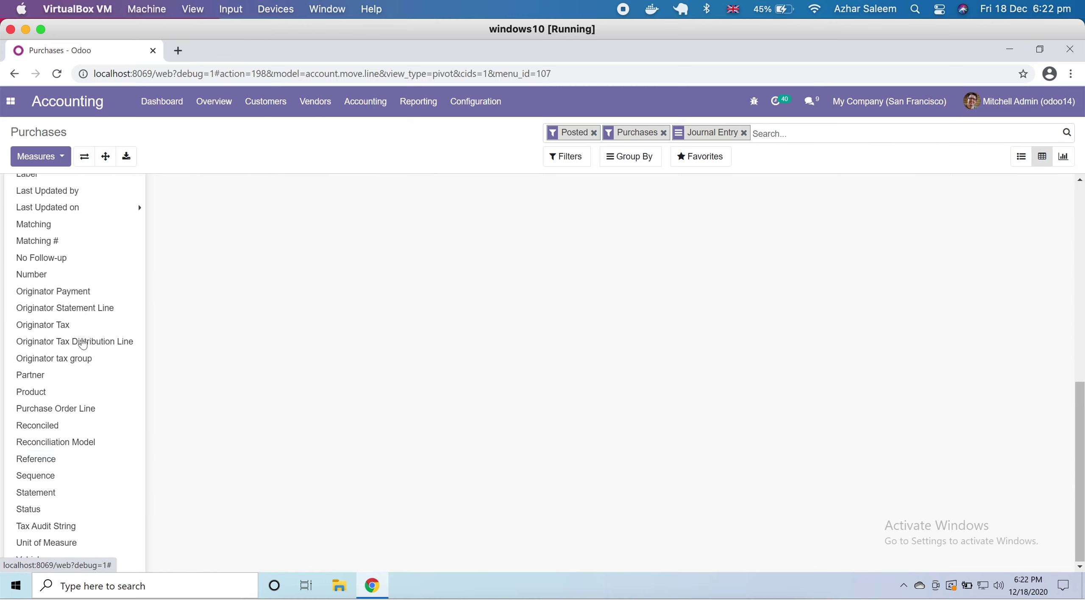
{"action": "scroll", "coordinate": [86, 240], "scroll_direction": "up", "scroll_amount": 2}
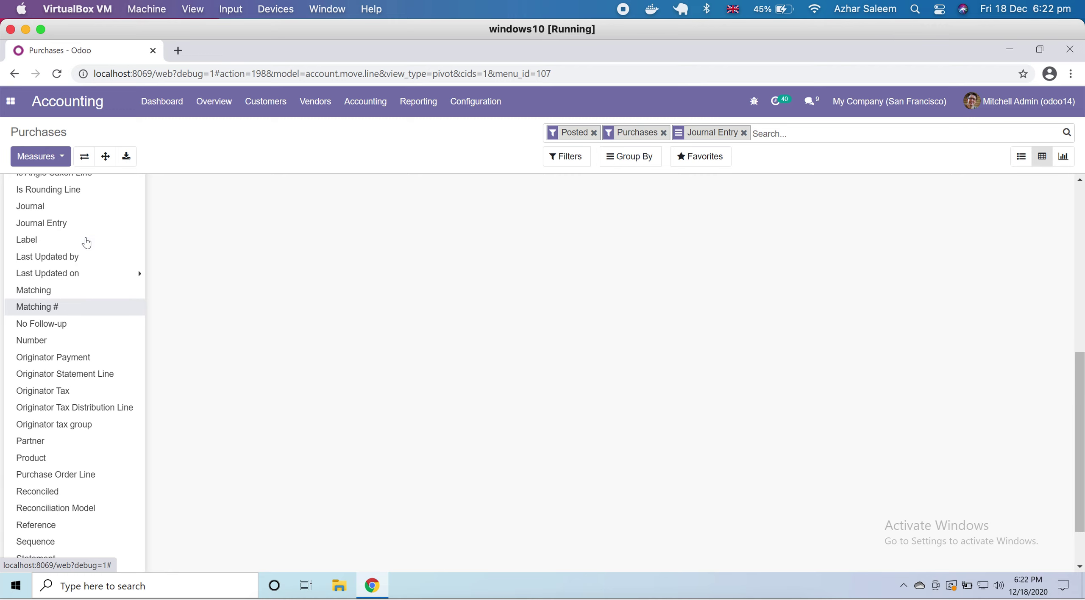
{"action": "left_click", "coordinate": [76, 460]}
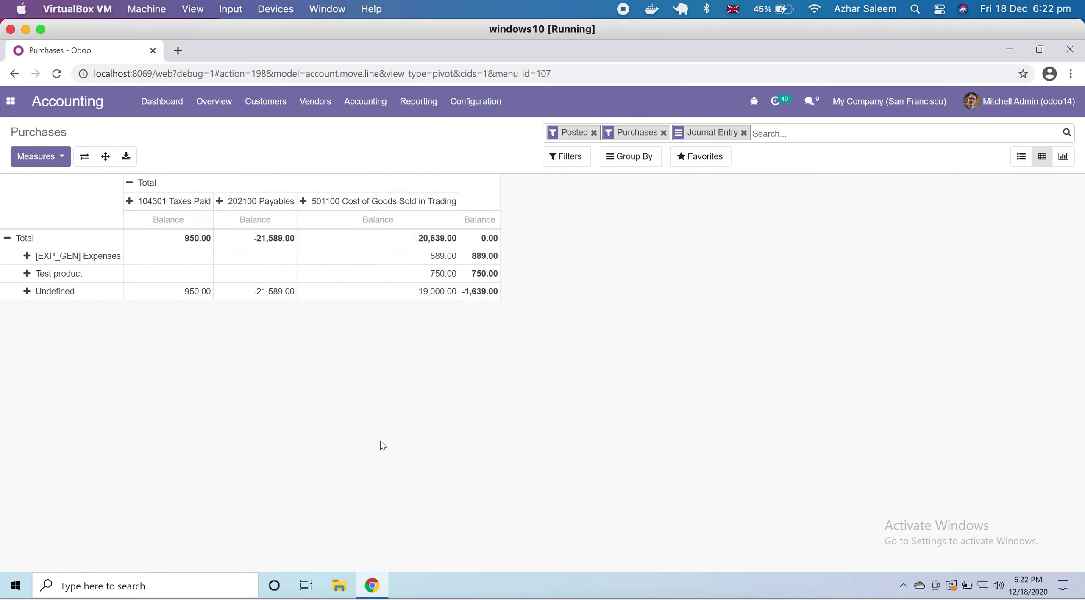
Switch the Purchases items to the graph view without any filters or grouping, and view them as line and pie charts.
{"action": "left_click", "coordinate": [1062, 157]}
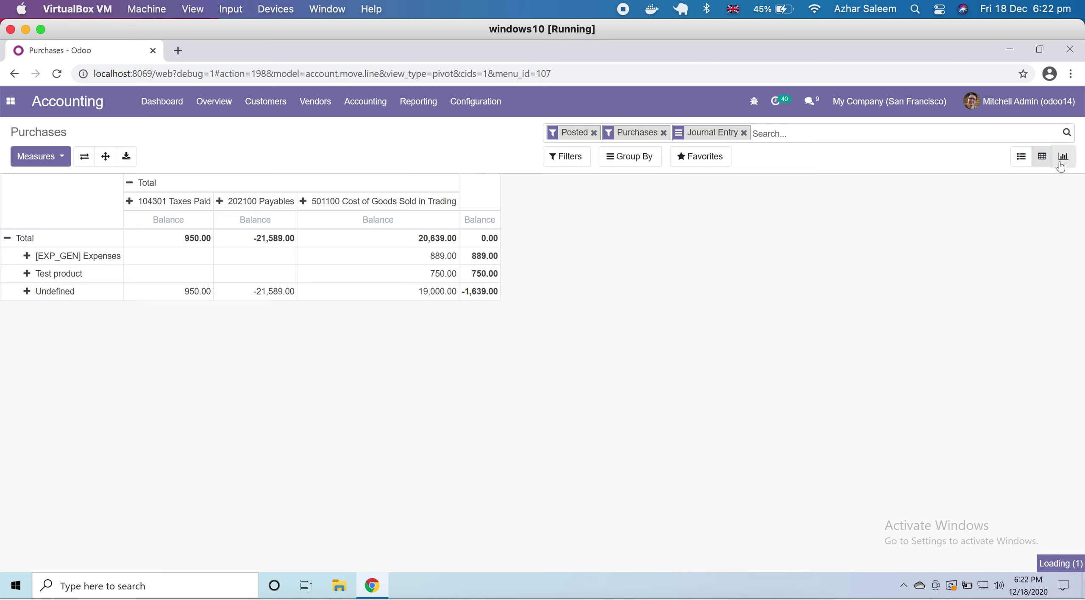
{"action": "key", "text": "BackSpace"}
{"action": "key", "text": "BackSpace"}
{"action": "key", "text": "BackSpace"}
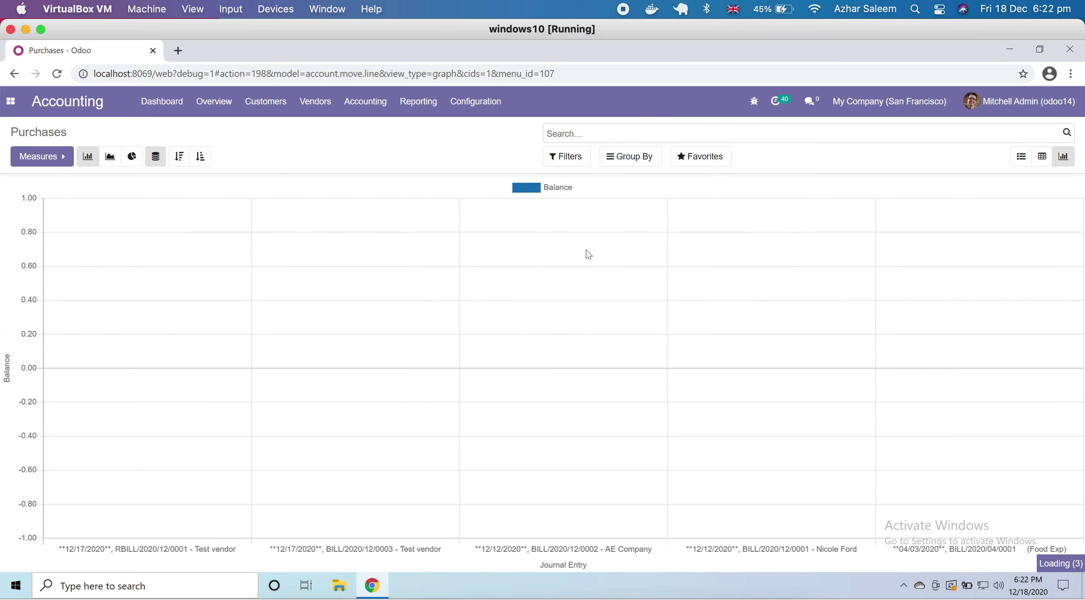
{"action": "left_click", "coordinate": [110, 160]}
{"action": "left_click", "coordinate": [132, 157]}
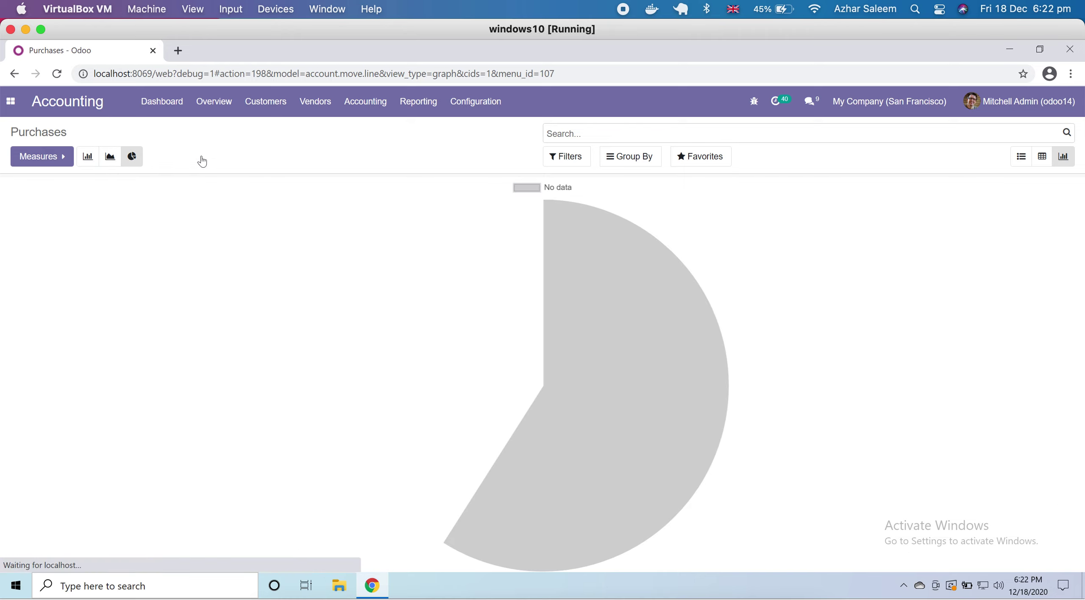
Open the Bank and Cash journal items and review the posted entries down to the totals.
{"action": "left_click", "coordinate": [369, 107]}
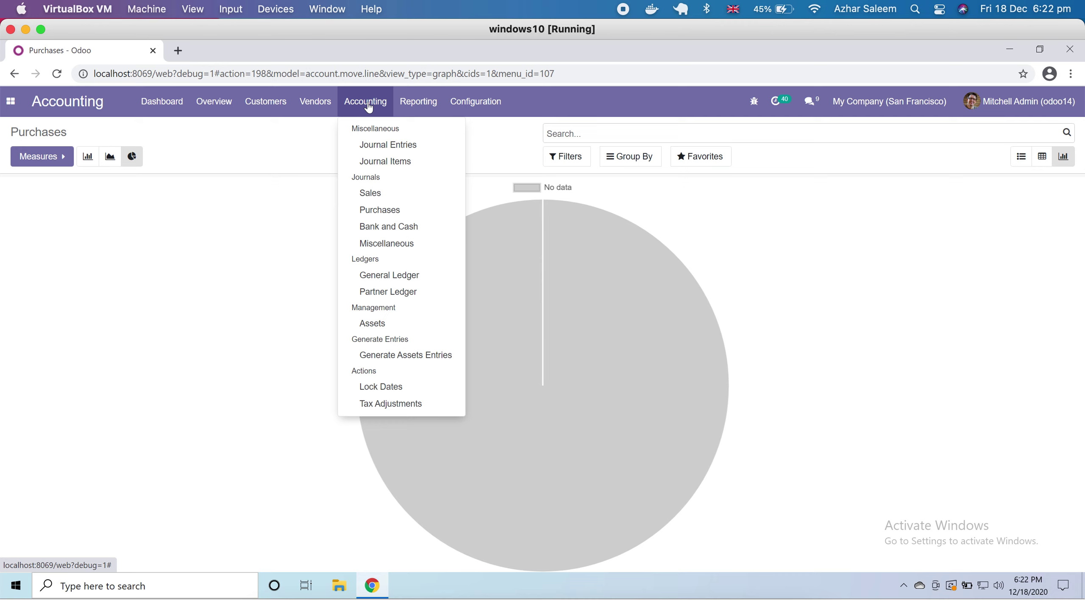
{"action": "left_click", "coordinate": [423, 235]}
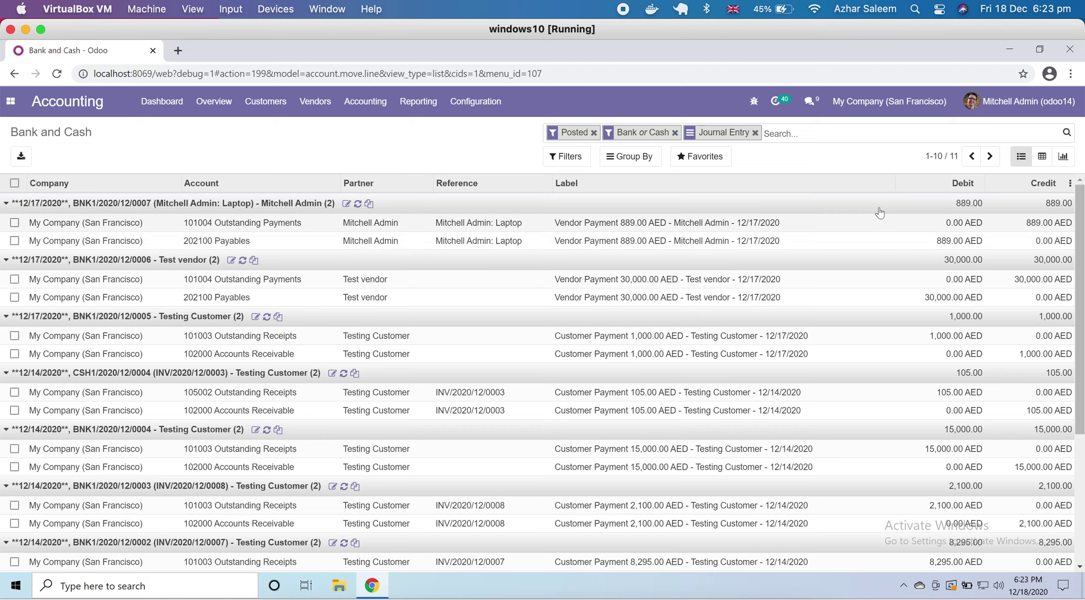
{"action": "scroll", "coordinate": [566, 363], "scroll_direction": "down", "scroll_amount": 5}
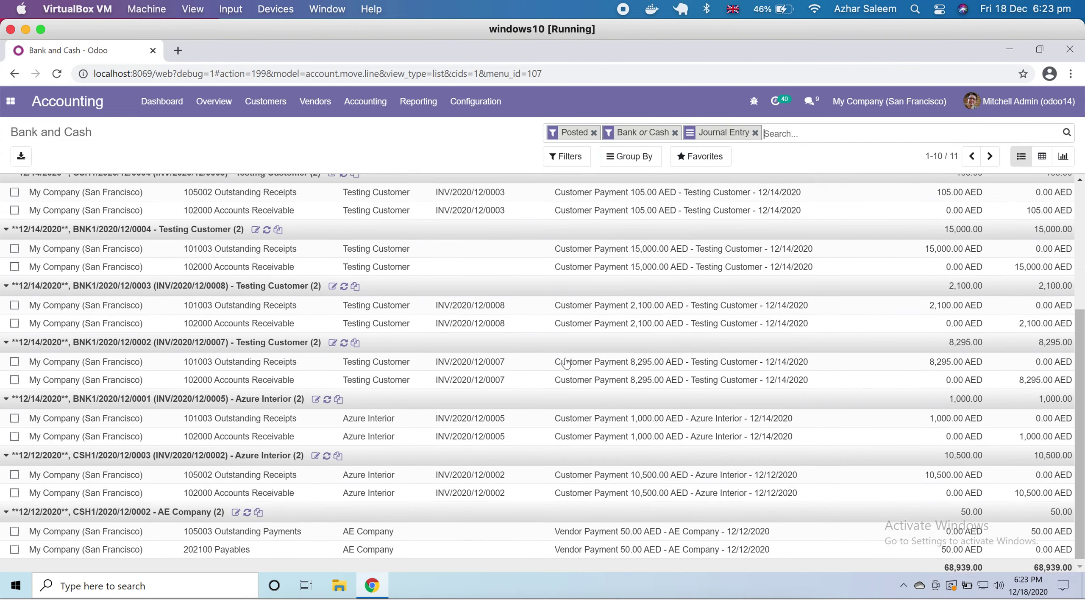
{"action": "scroll", "coordinate": [566, 363], "scroll_direction": "up", "scroll_amount": 5}
Remove the Posted, Bank or Cash and Journal Entry facets, and view the unfiltered items as a list and a pivot table.
{"action": "key", "text": "BackSpace"}
{"action": "key", "text": "BackSpace"}
{"action": "key", "text": "BackSpace"}
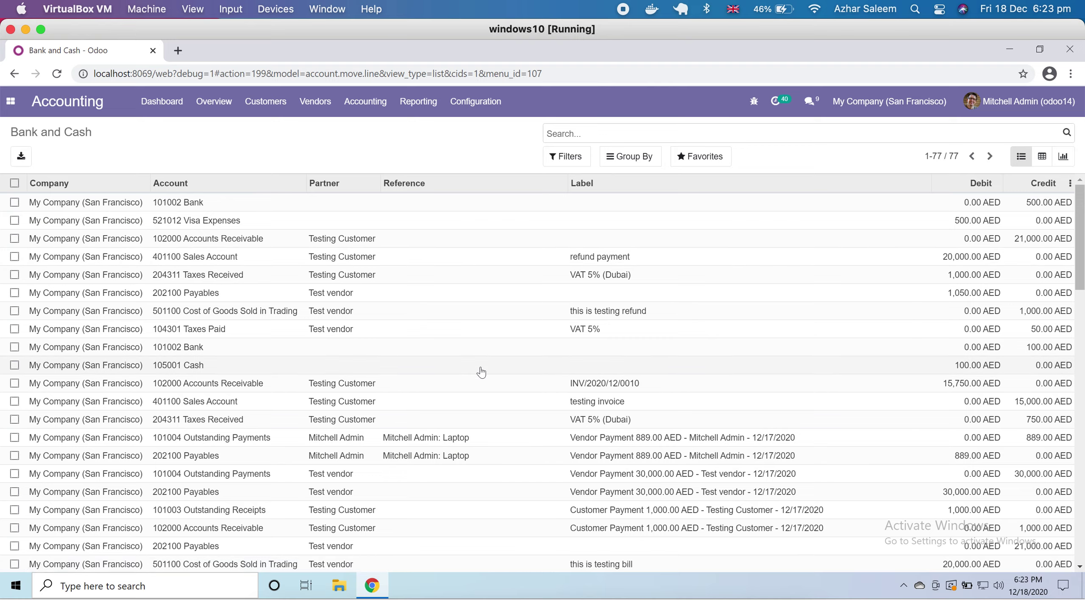
{"action": "scroll", "coordinate": [481, 371], "scroll_direction": "down", "scroll_amount": 15}
{"action": "scroll", "coordinate": [551, 318], "scroll_direction": "up", "scroll_amount": 15}
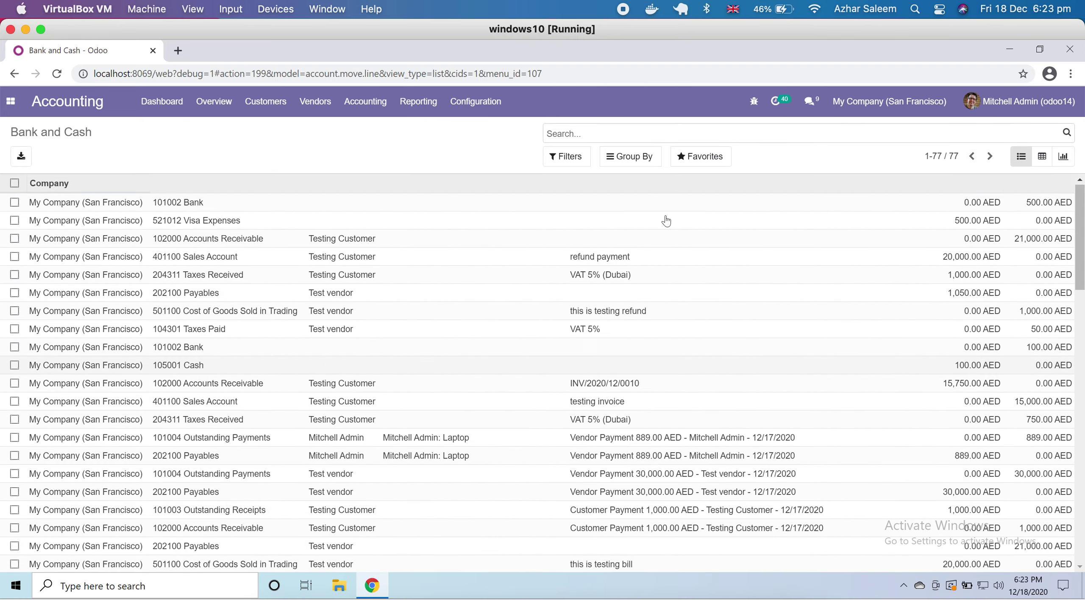
{"action": "left_click", "coordinate": [1043, 157]}
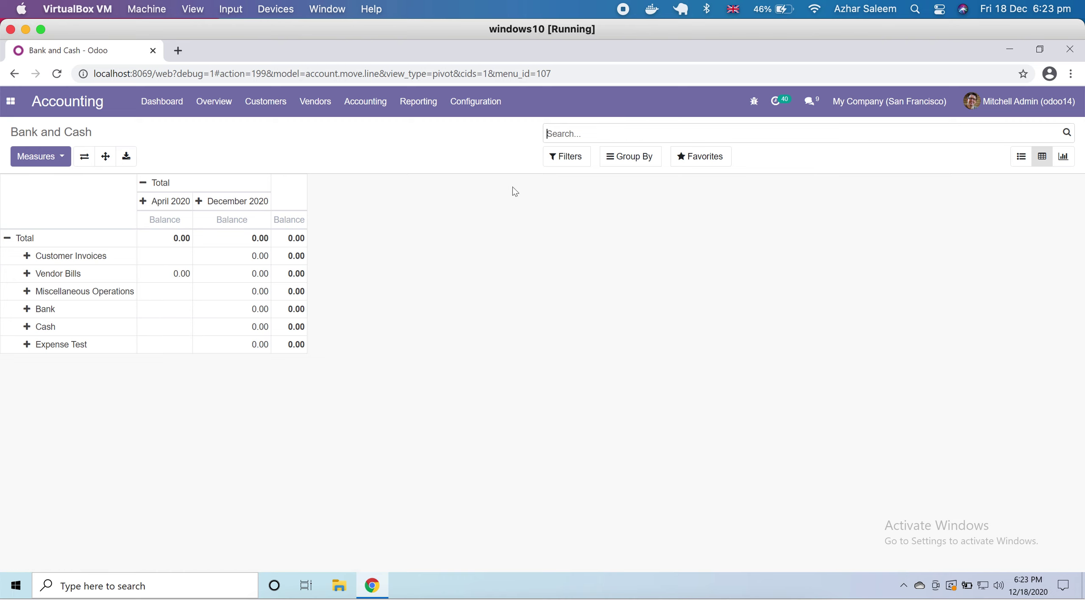
Open the Miscellaneous journal items to review the posted expense entry.
{"action": "left_click", "coordinate": [364, 106]}
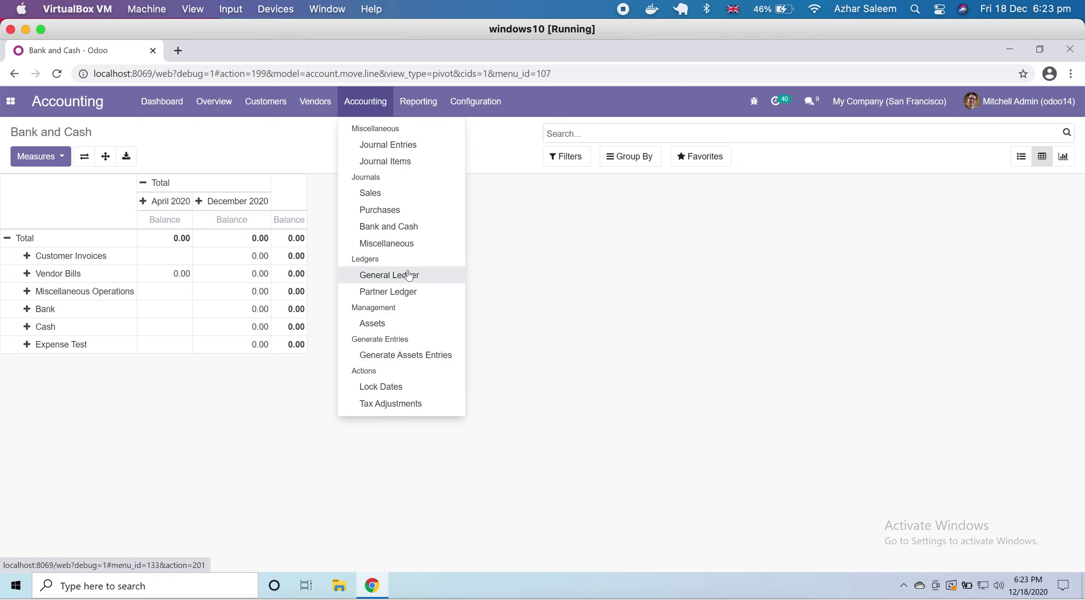
{"action": "left_click", "coordinate": [403, 244]}
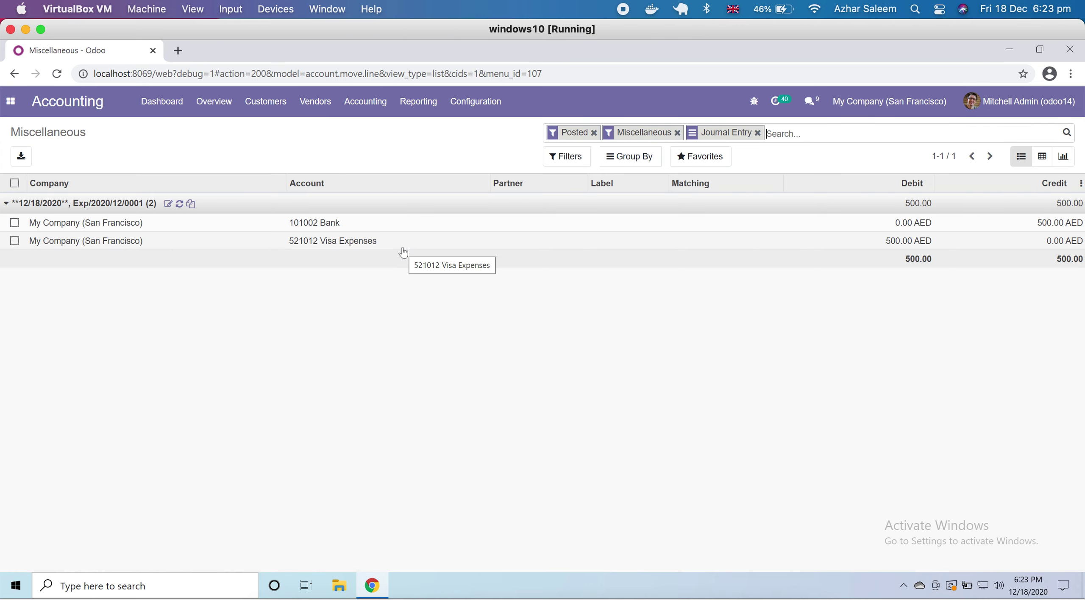
Remove the Posted, Miscellaneous and Journal Entry facets, and review all unfiltered journal items down to the totals.
{"action": "key", "text": "BackSpace"}
{"action": "key", "text": "BackSpace"}
{"action": "key", "text": "BackSpace"}
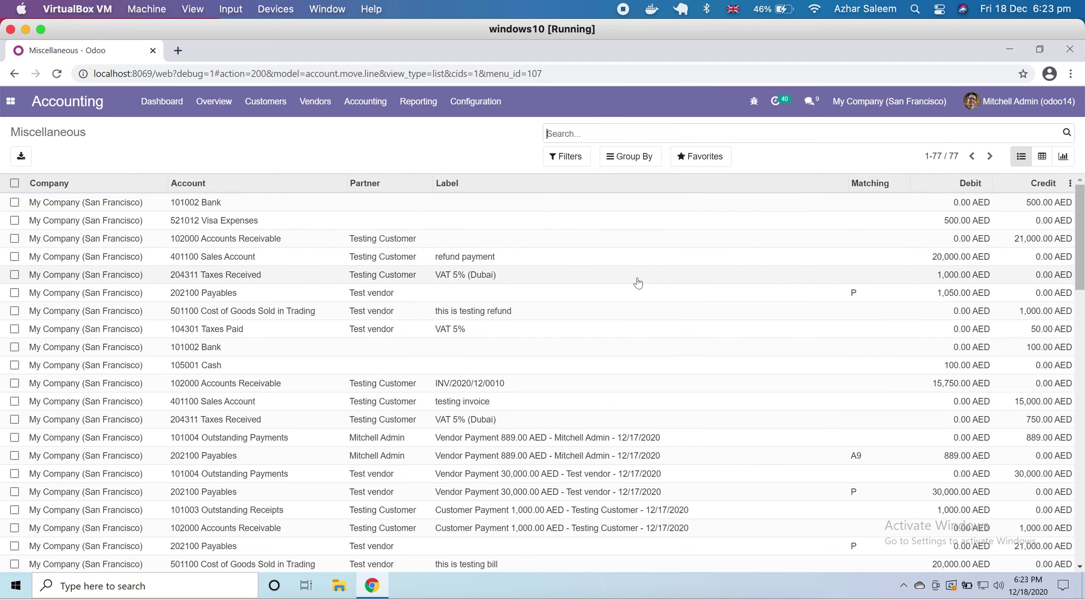
{"action": "scroll", "coordinate": [637, 283], "scroll_direction": "down", "scroll_amount": 20}
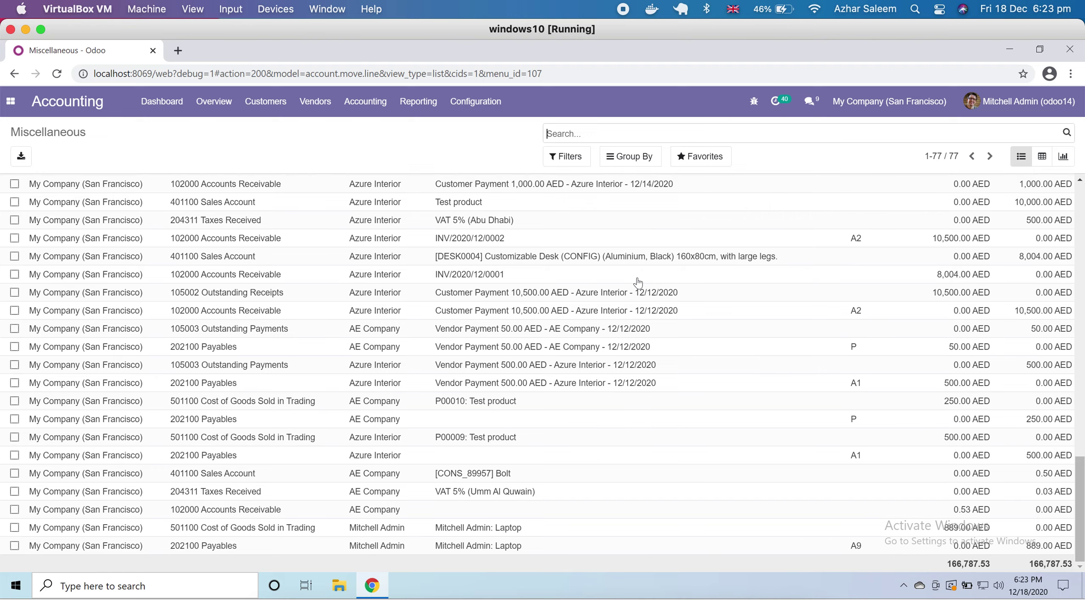
{"action": "scroll", "coordinate": [637, 283], "scroll_direction": "up", "scroll_amount": 20}
{"action": "scroll", "coordinate": [637, 283], "scroll_direction": "down", "scroll_amount": 20}
{"action": "scroll", "coordinate": [638, 283], "scroll_direction": "up", "scroll_amount": 20}
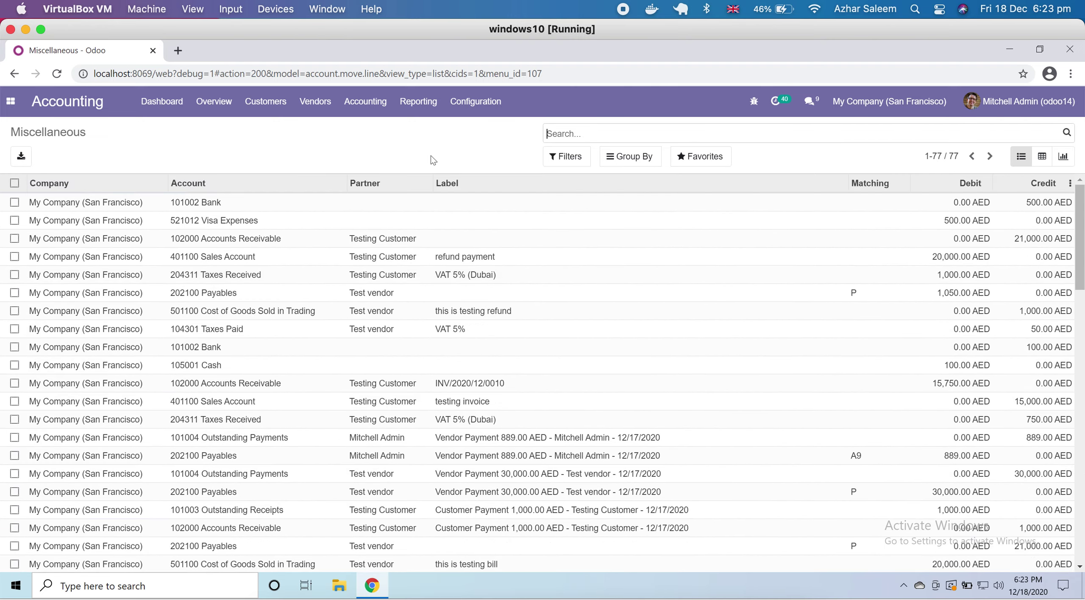
Open the General Ledger, remove its Posted and Account facets, and group all the items by Account.
{"action": "left_click", "coordinate": [367, 101]}
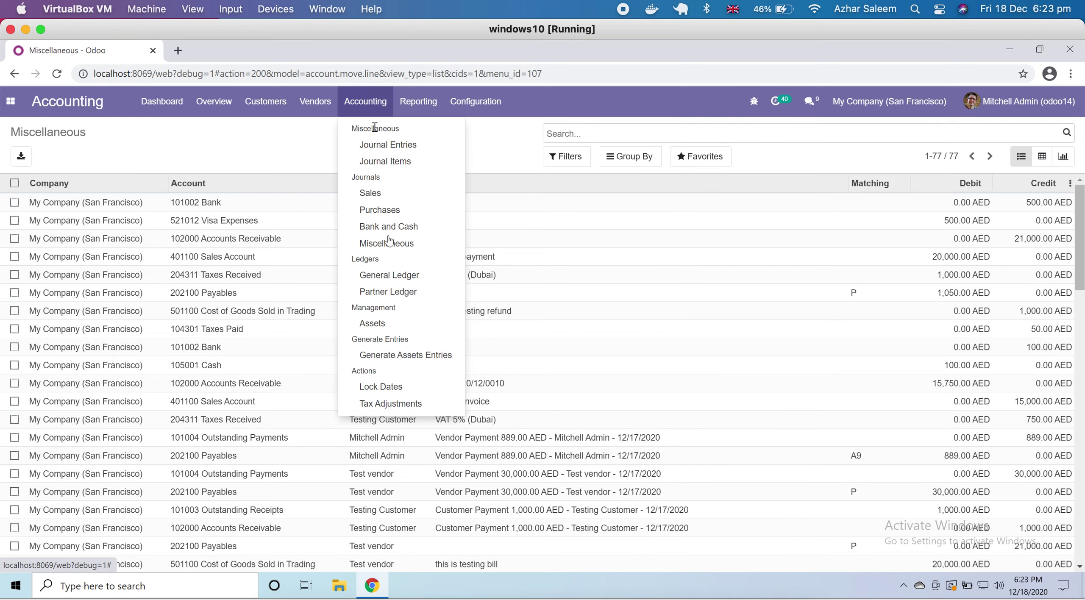
{"action": "left_click", "coordinate": [408, 279]}
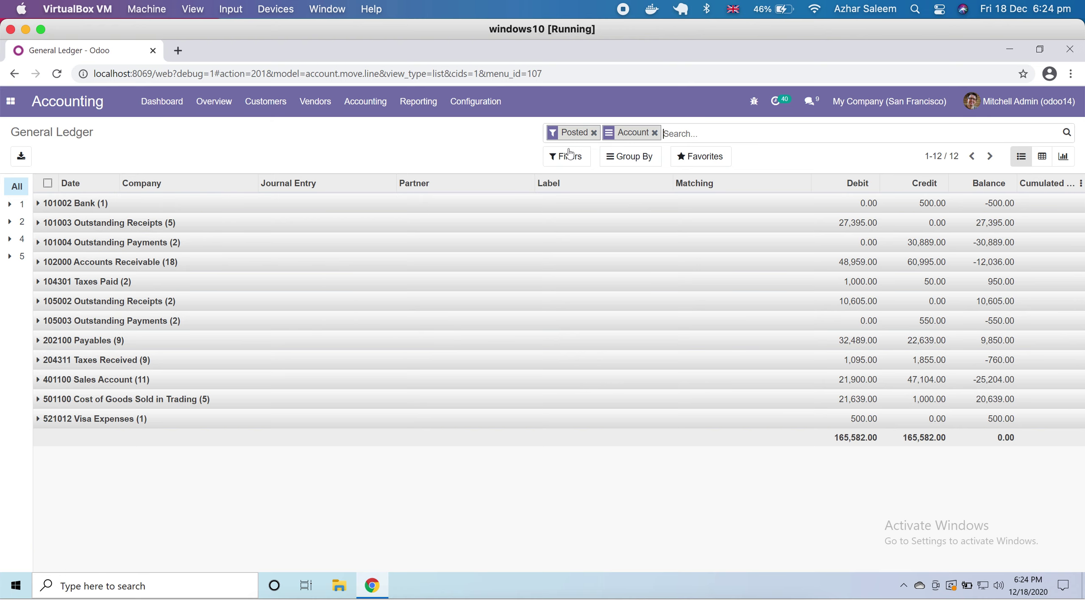
{"action": "key", "text": "BackSpace"}
{"action": "key", "text": "BackSpace"}
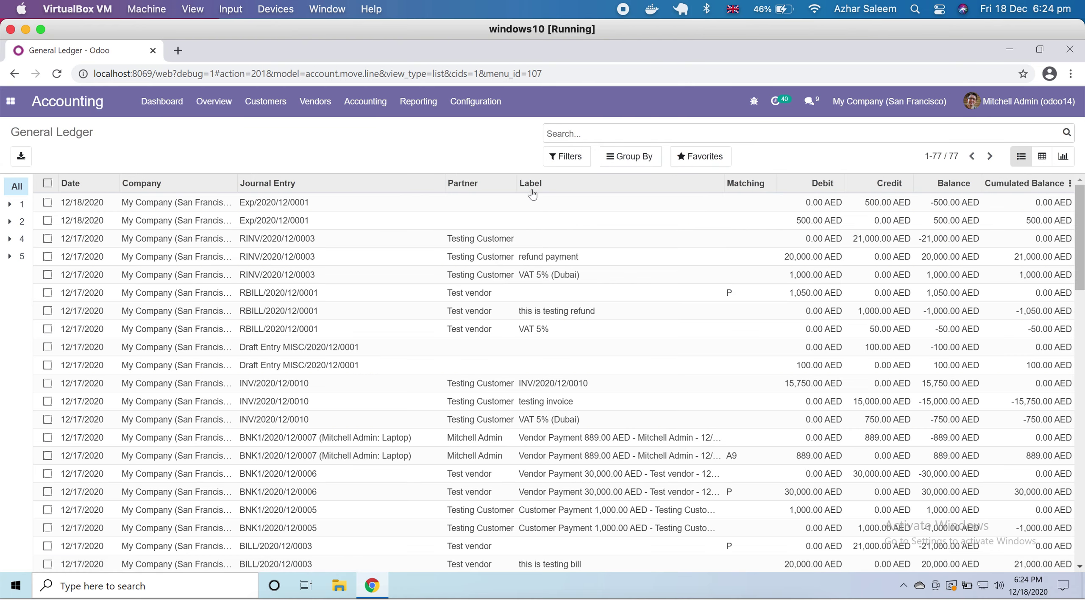
{"action": "left_click", "coordinate": [633, 158]}
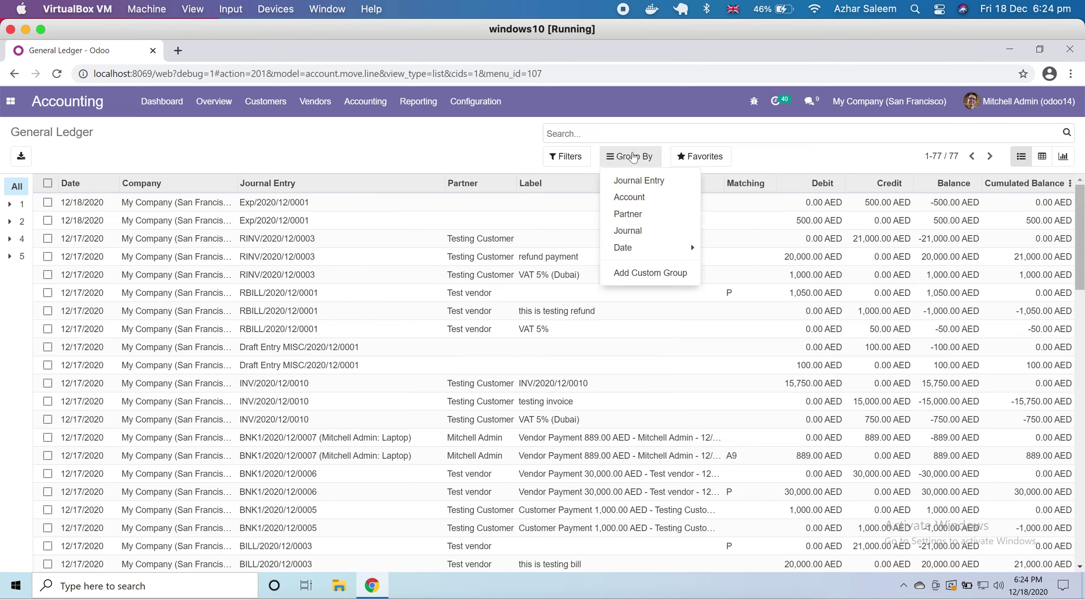
{"action": "left_click", "coordinate": [665, 195]}
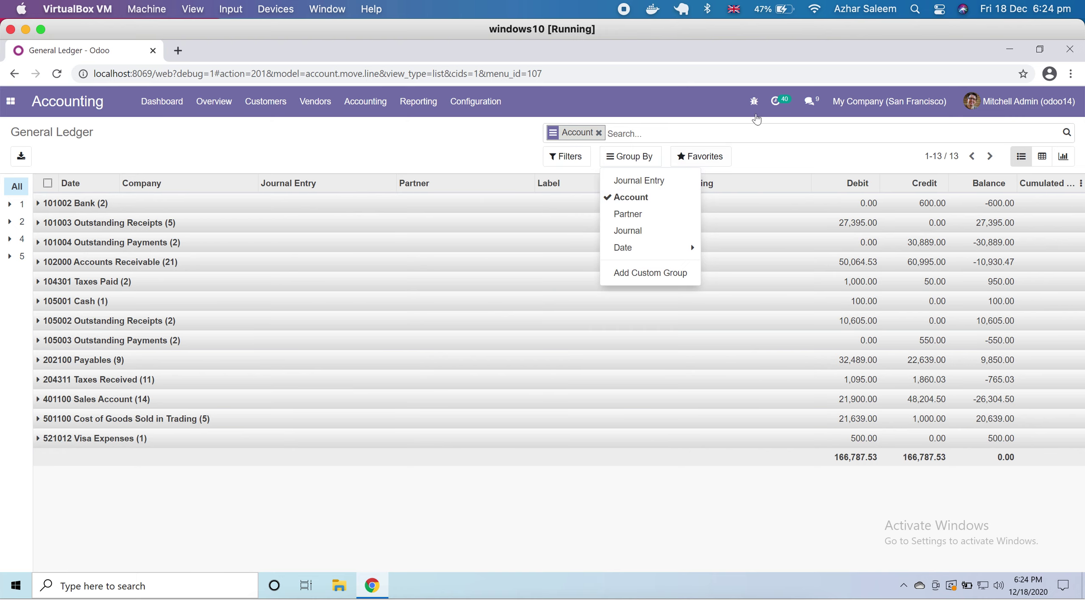
Regroup the General Ledger by Journal instead of Account, and expand the Customer Invoices group.
{"action": "key", "text": "BackSpace"}
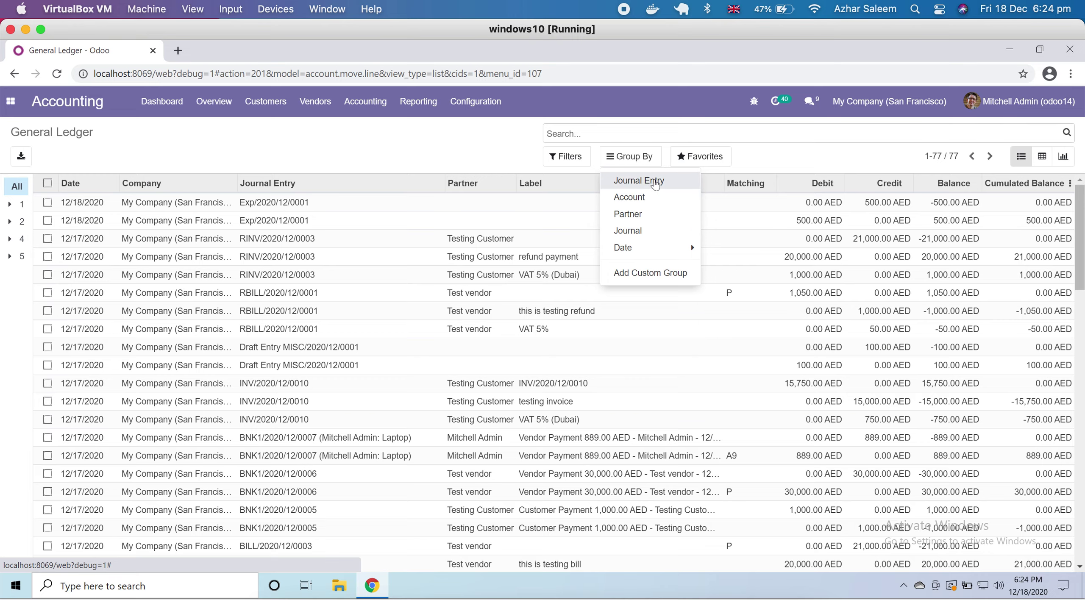
{"action": "left_click", "coordinate": [664, 230]}
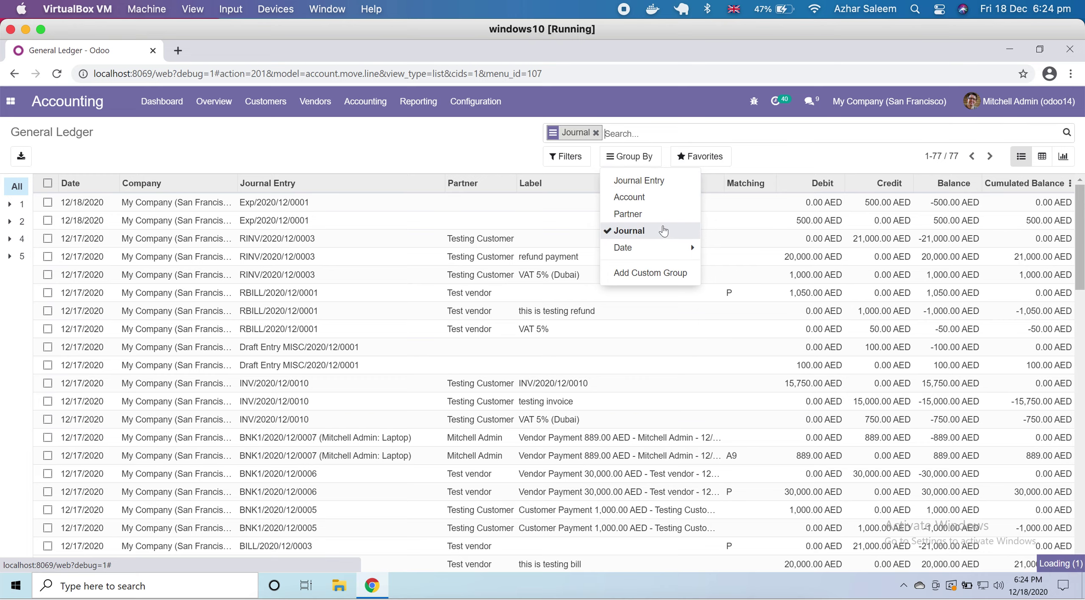
{"action": "left_click", "coordinate": [332, 433]}
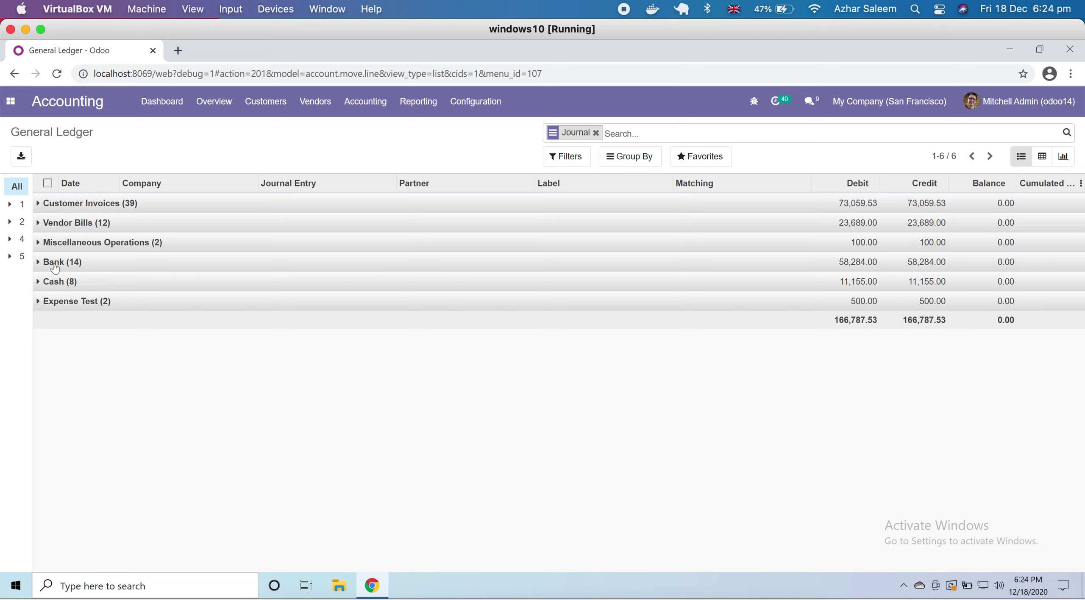
{"action": "left_click", "coordinate": [41, 204]}
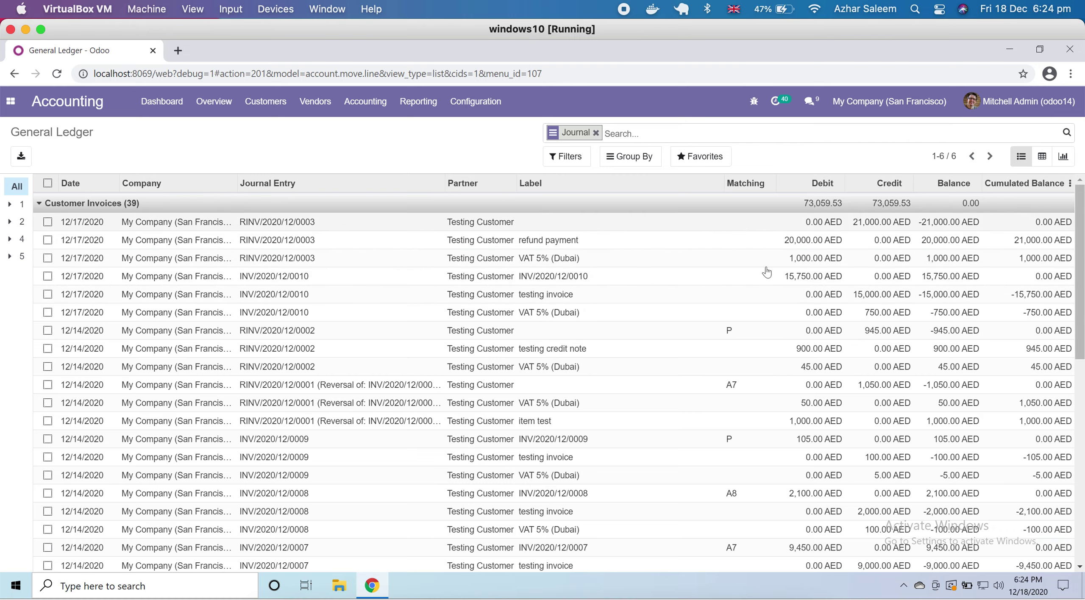
Review the optional columns and the Customer Invoices items, and view the ledger as a pivot table without the Journal grouping.
{"action": "left_click", "coordinate": [1069, 184]}
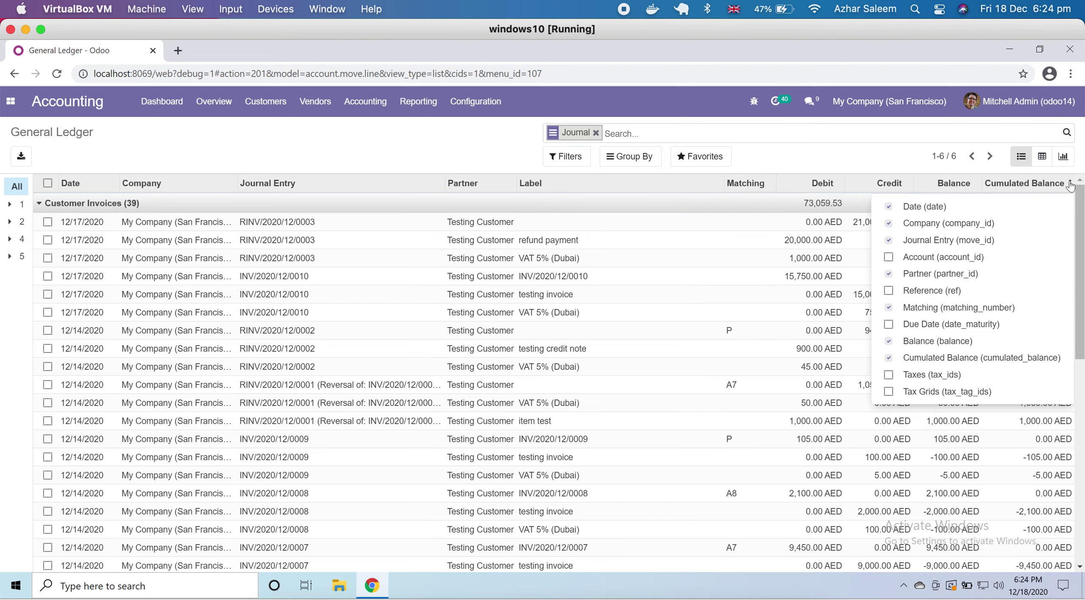
{"action": "scroll", "coordinate": [930, 306], "scroll_direction": "down", "scroll_amount": 10}
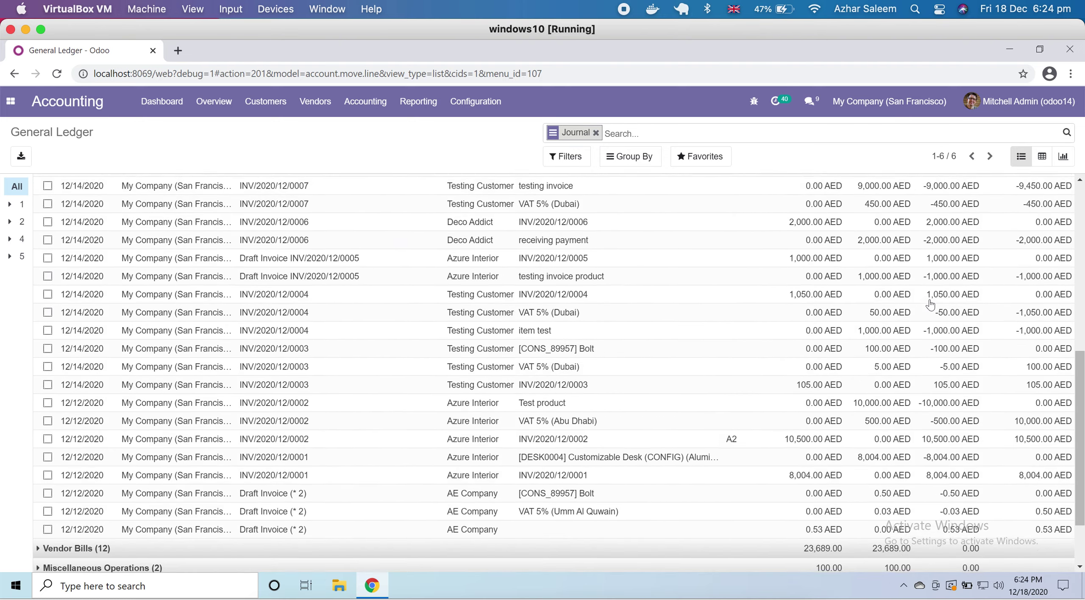
{"action": "scroll", "coordinate": [930, 306], "scroll_direction": "up", "scroll_amount": 10}
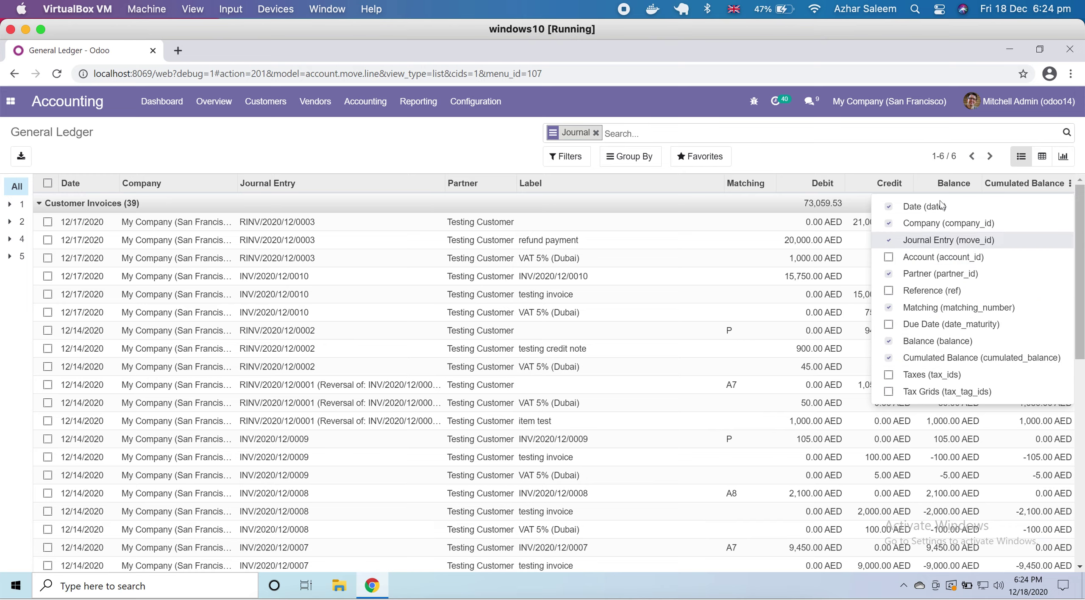
{"action": "left_click", "coordinate": [1044, 156]}
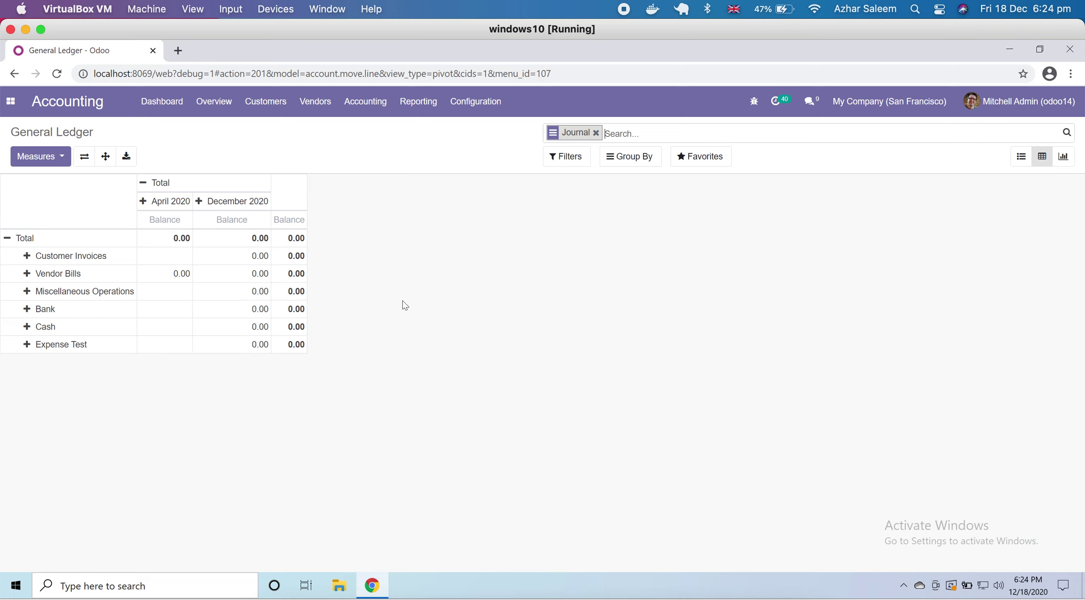
{"action": "key", "text": "BackSpace"}
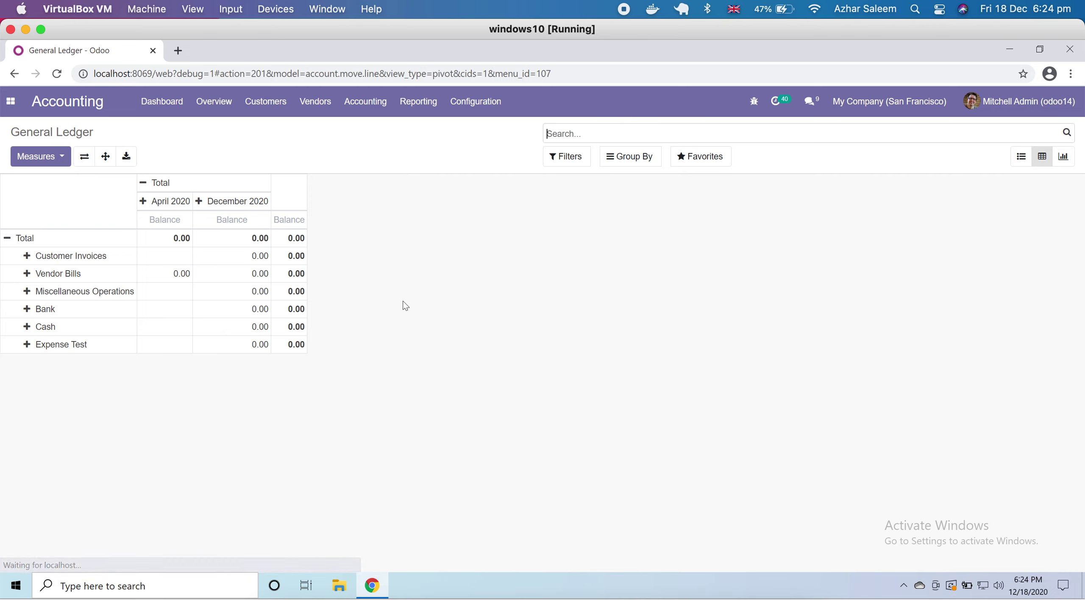
Open the Partner Ledger and expand the AE Company, Azure Interior and Testing Customer groups to review their entries.
{"action": "left_click", "coordinate": [372, 105]}
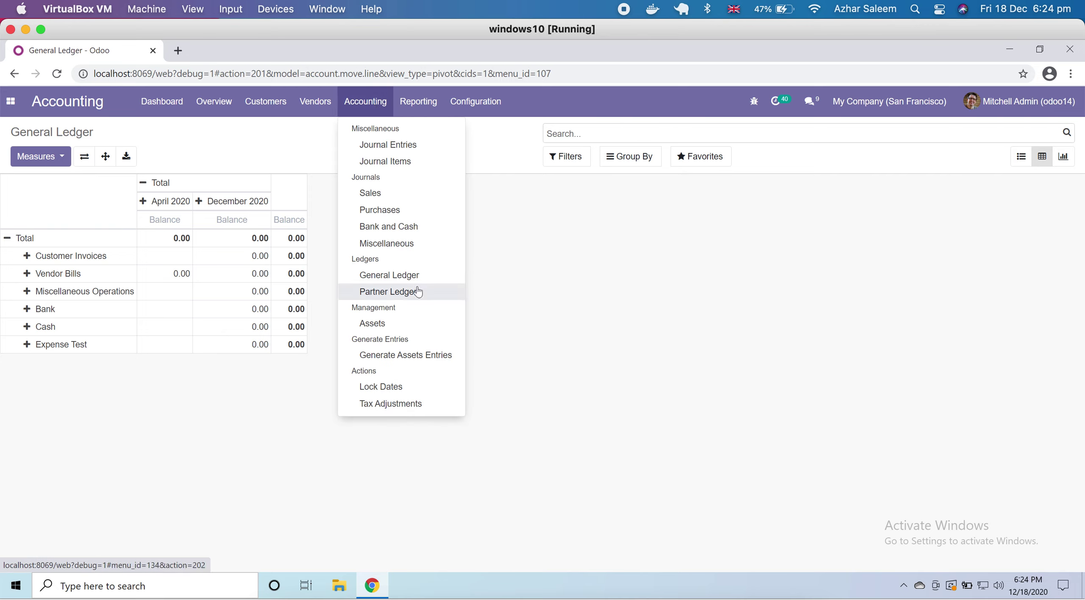
{"action": "left_click", "coordinate": [370, 293]}
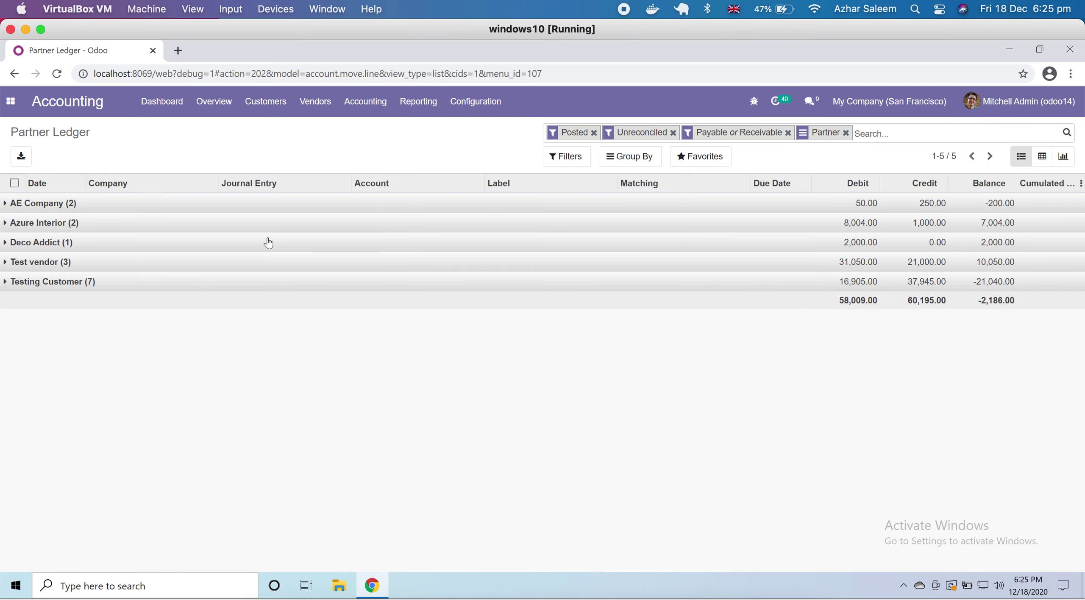
{"action": "left_click", "coordinate": [4, 205]}
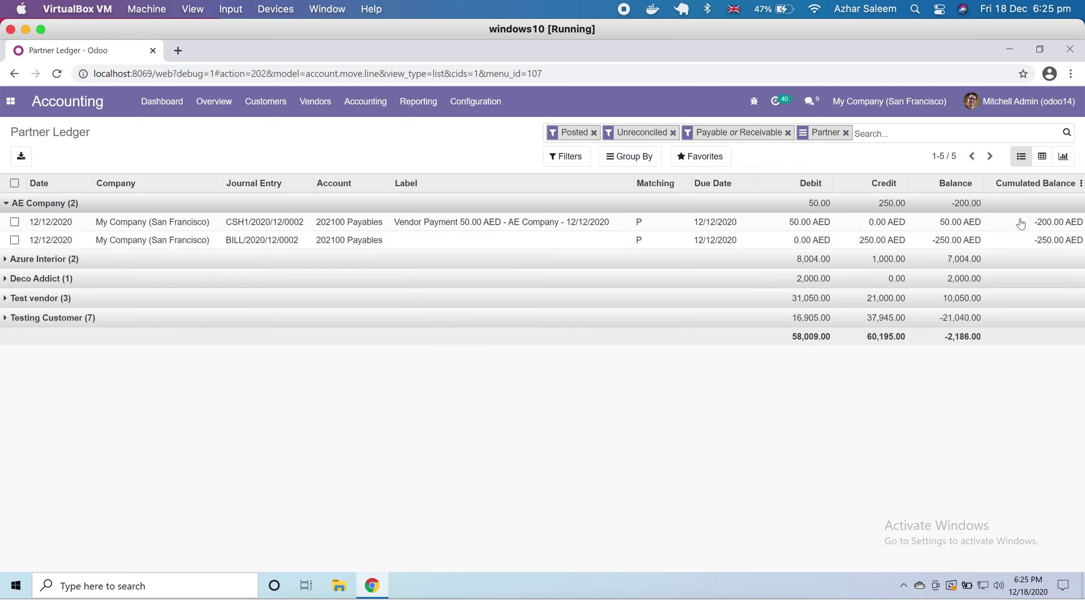
{"action": "left_click", "coordinate": [9, 259]}
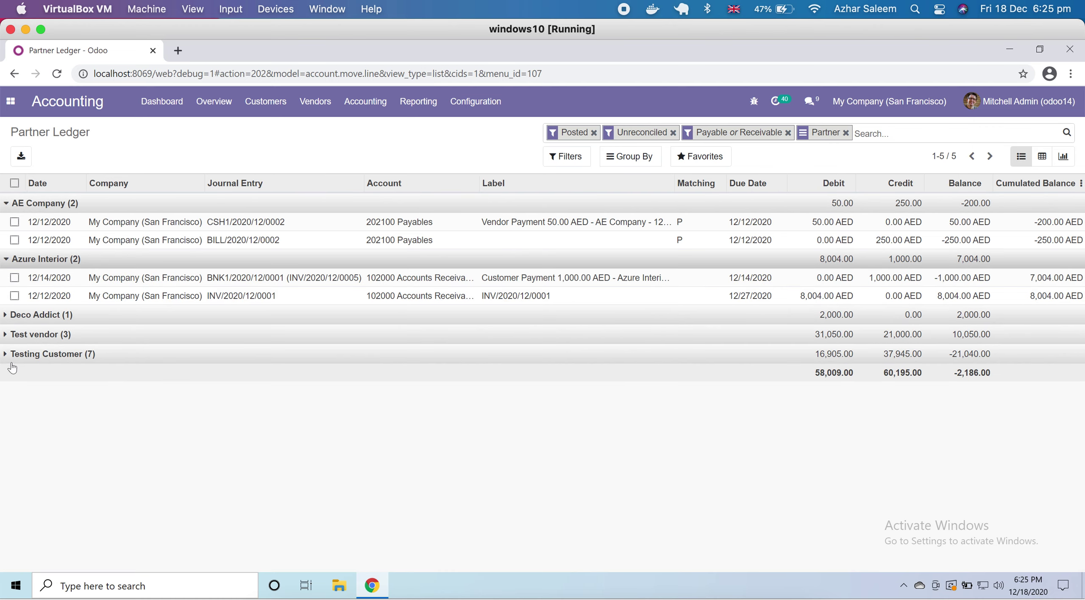
{"action": "left_click", "coordinate": [8, 356]}
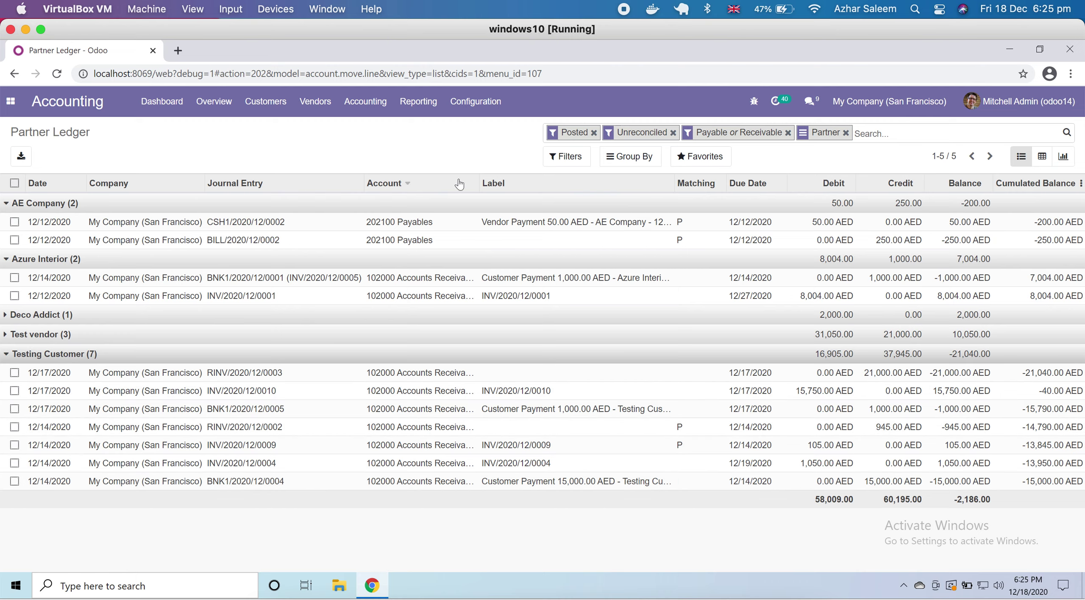
Remove all default facets from the Partner Ledger, group the items by Partner only, and view them as a pivot table.
{"action": "mouse_move", "coordinate": [459, 185]}
{"action": "left_click", "coordinate": [906, 137]}
{"action": "key", "text": "BackSpace"}
{"action": "key", "text": "BackSpace"}
{"action": "key", "text": "BackSpace"}
{"action": "key", "text": "BackSpace"}
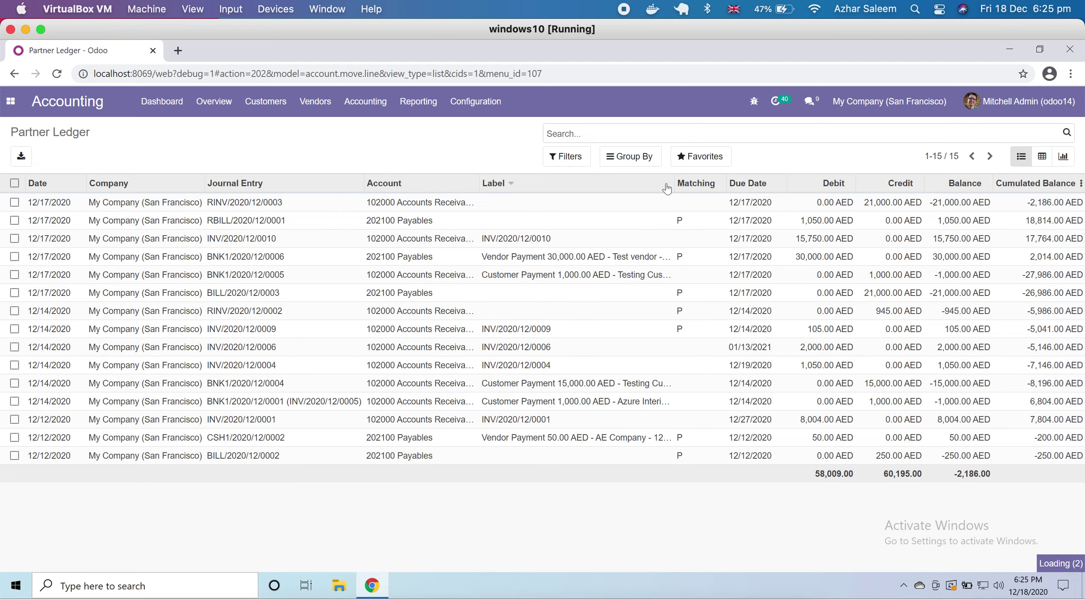
{"action": "left_click", "coordinate": [631, 160]}
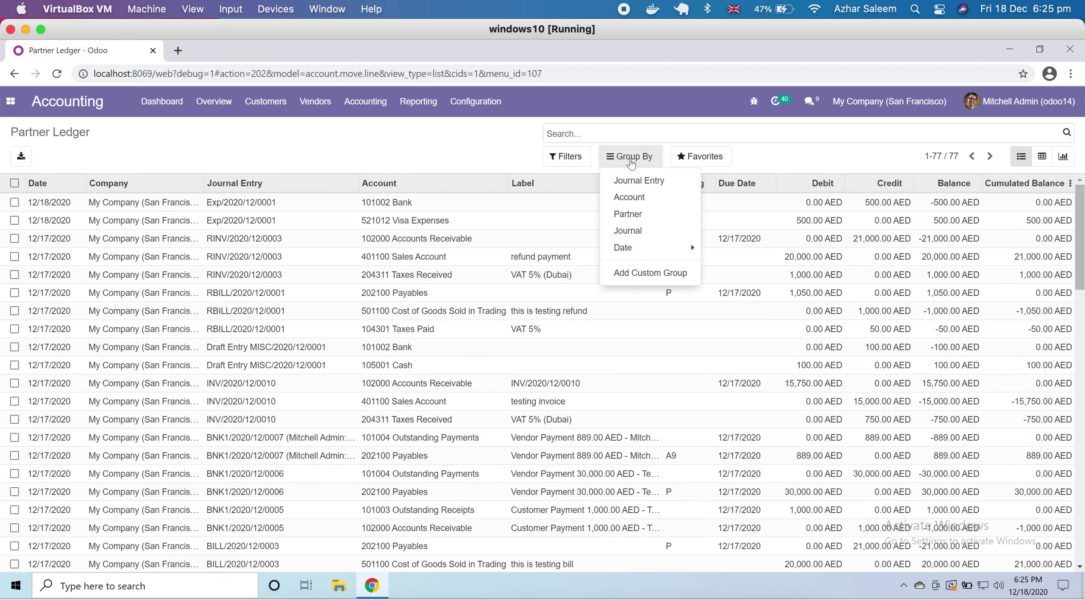
{"action": "left_click", "coordinate": [659, 218]}
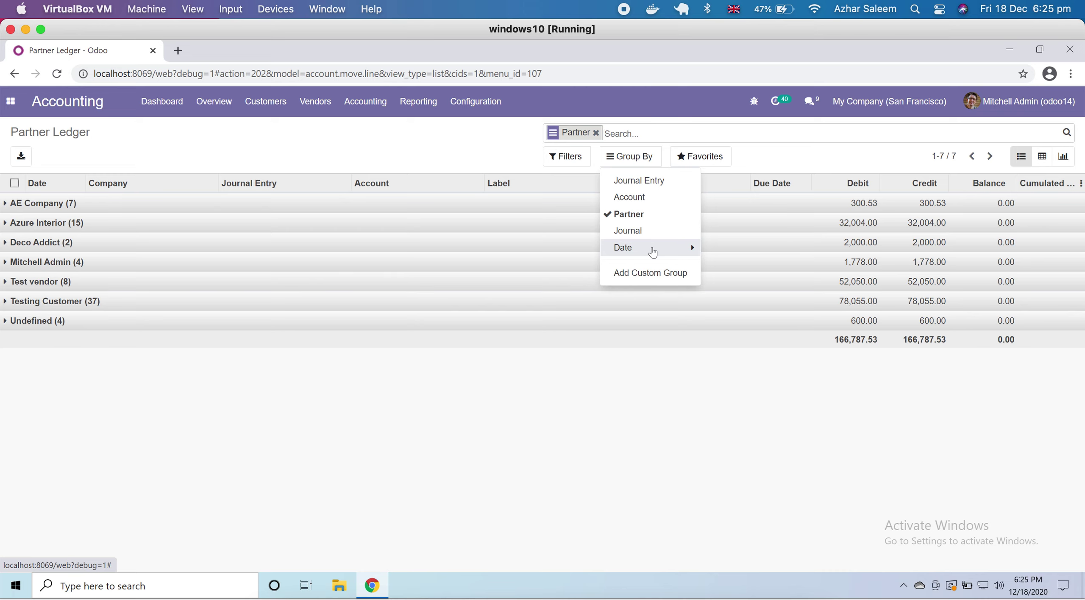
{"action": "left_click", "coordinate": [1042, 158]}
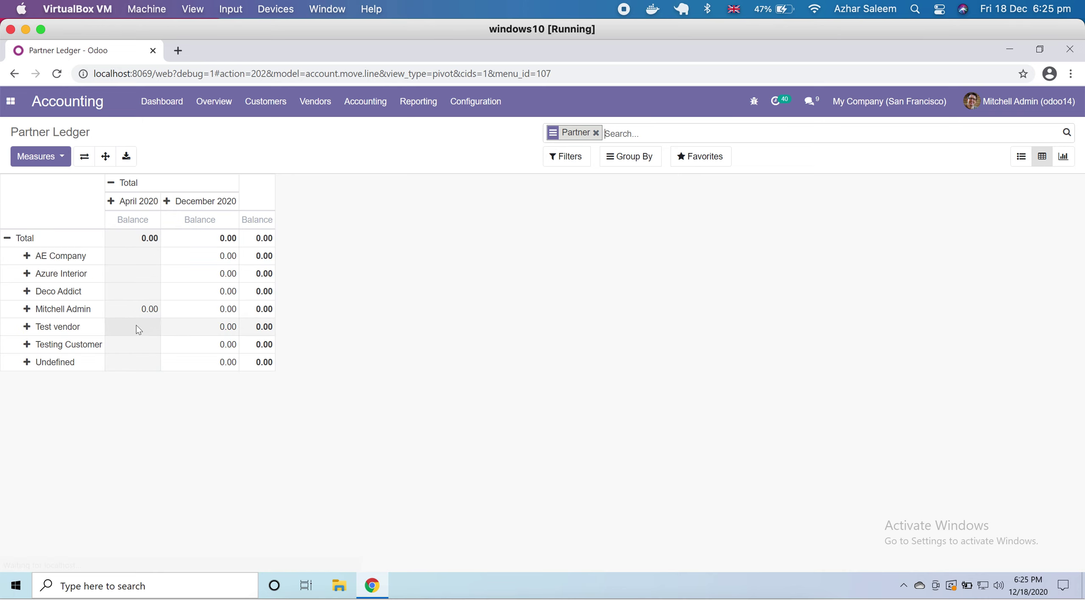
Pick 12/18/2020 for both the Lock Date for Non-Advisers and the Lock Date, and cancel without updating the fiscal period.
{"action": "left_click", "coordinate": [366, 104]}
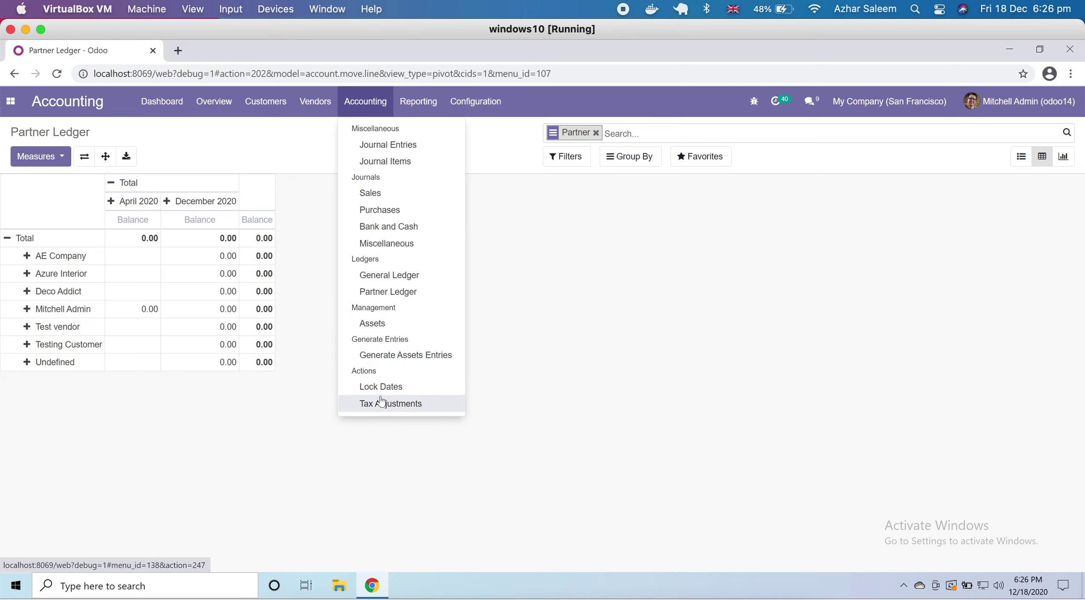
{"action": "left_click", "coordinate": [417, 391]}
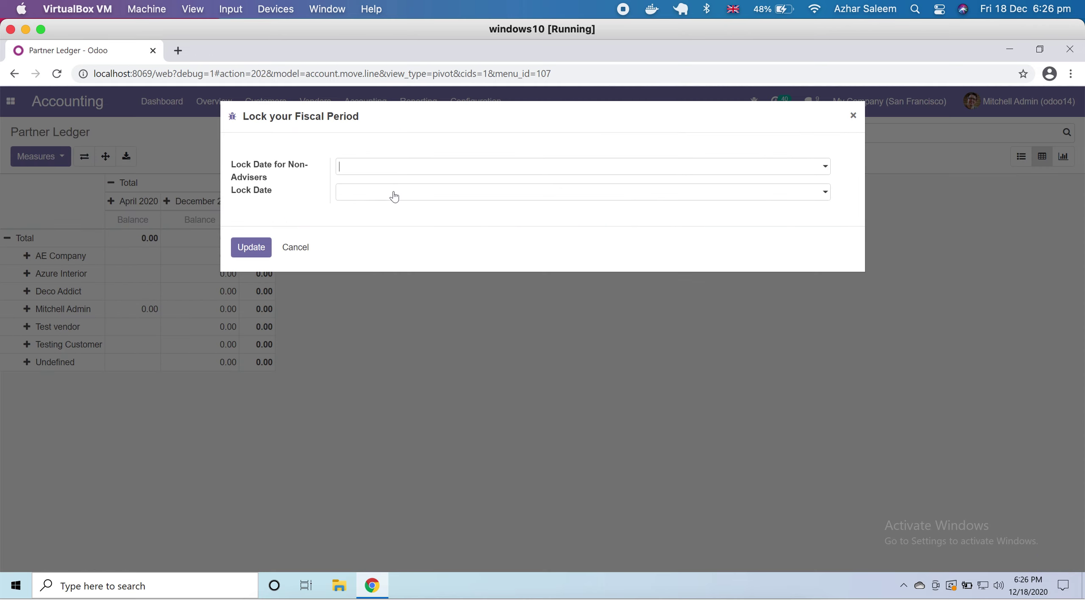
{"action": "left_click", "coordinate": [468, 169]}
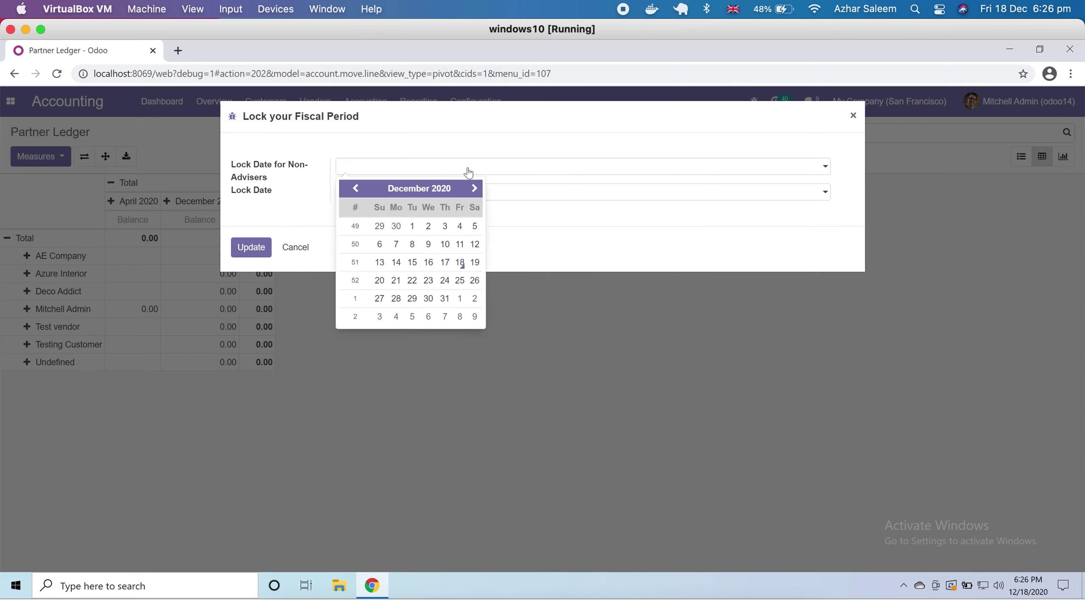
{"action": "left_click", "coordinate": [460, 262]}
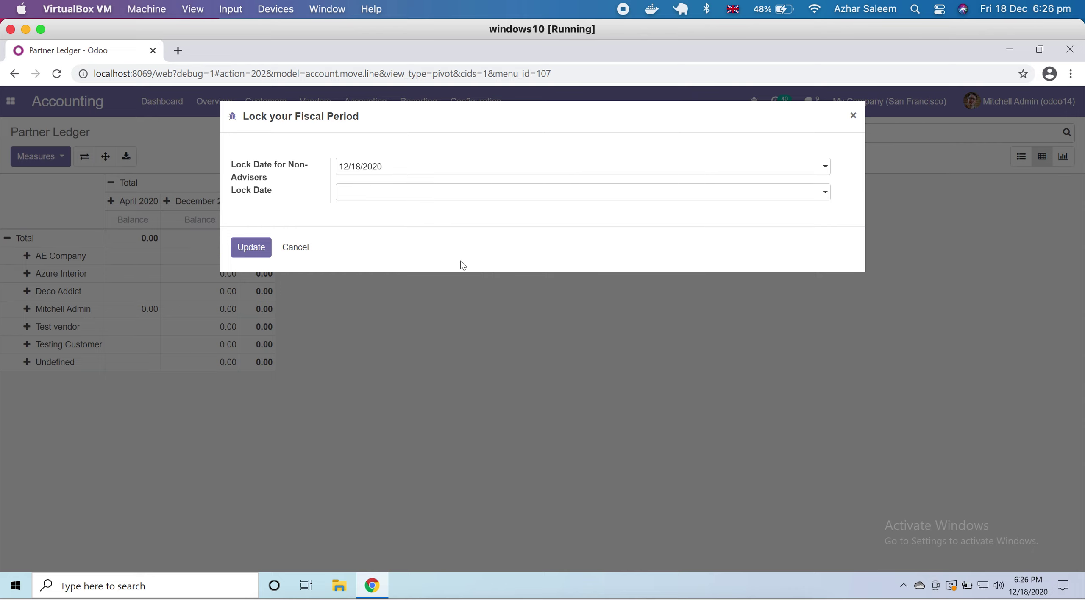
{"action": "left_click", "coordinate": [427, 194]}
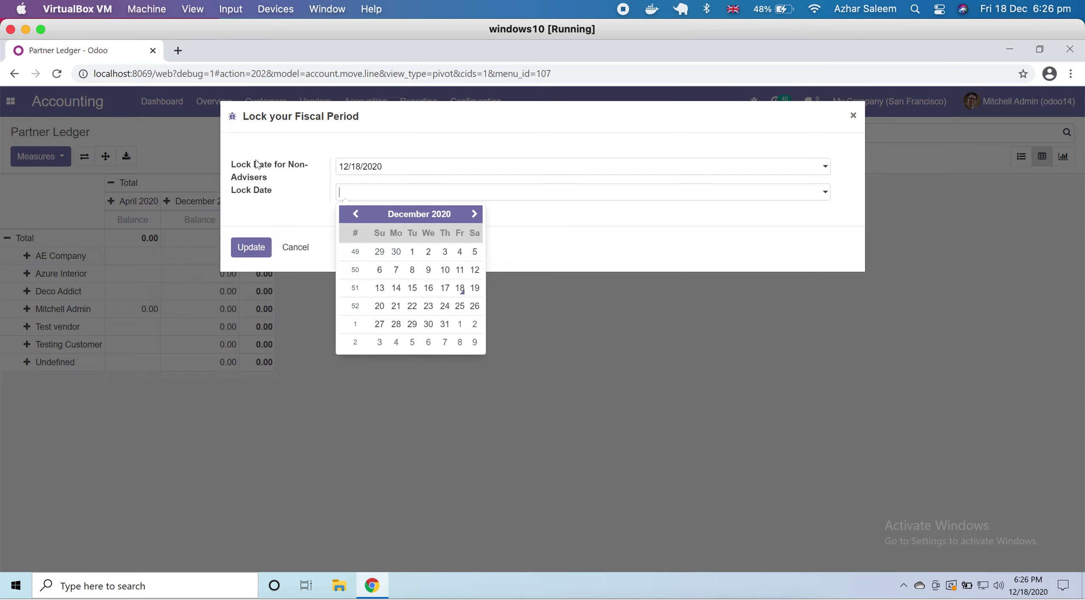
{"action": "left_click", "coordinate": [460, 289]}
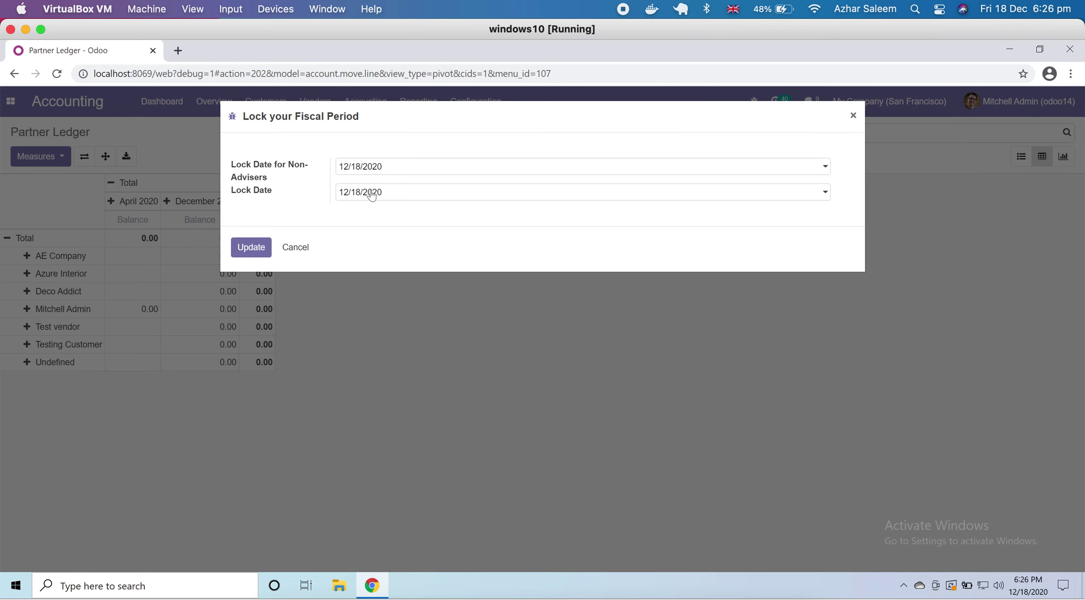
{"action": "left_click", "coordinate": [301, 250]}
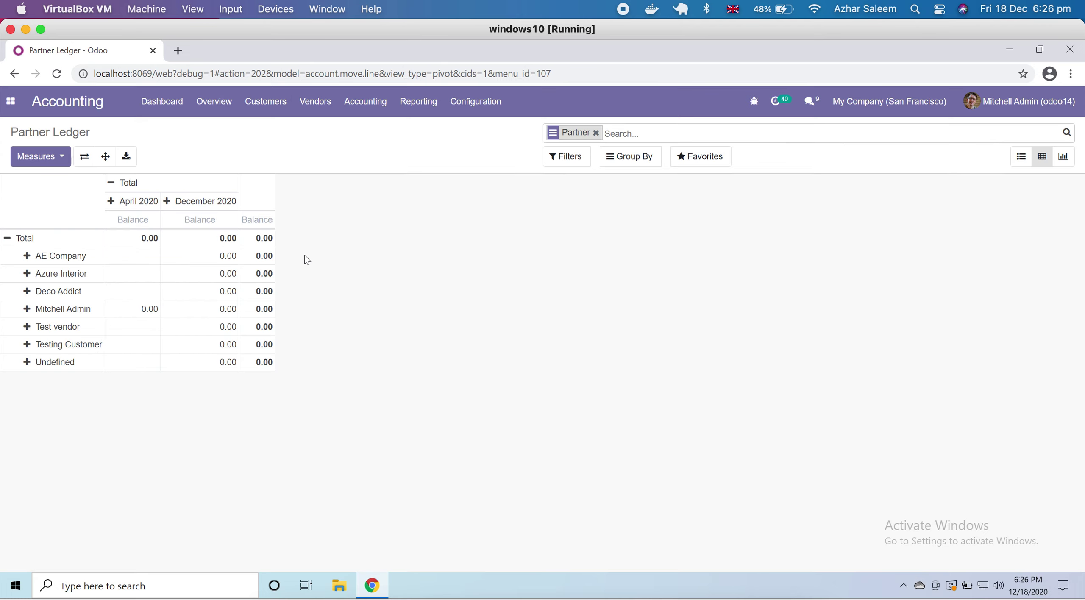
Open Tax Adjustments, review the adjustment types, choose Expense Test as the journal, and cancel without creating a move.
{"action": "left_click", "coordinate": [365, 101]}
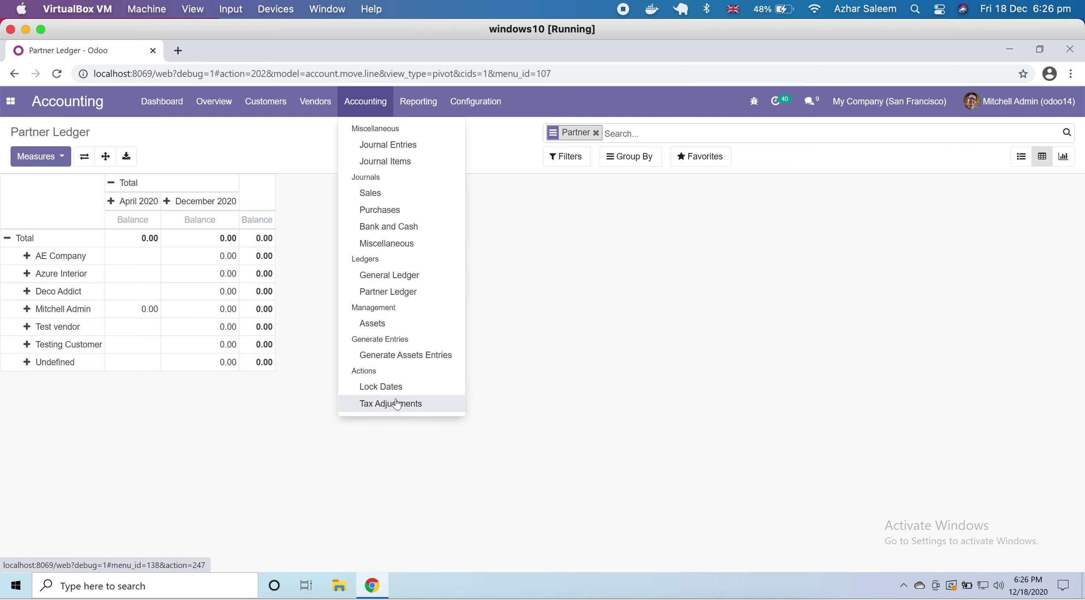
{"action": "left_click", "coordinate": [365, 405]}
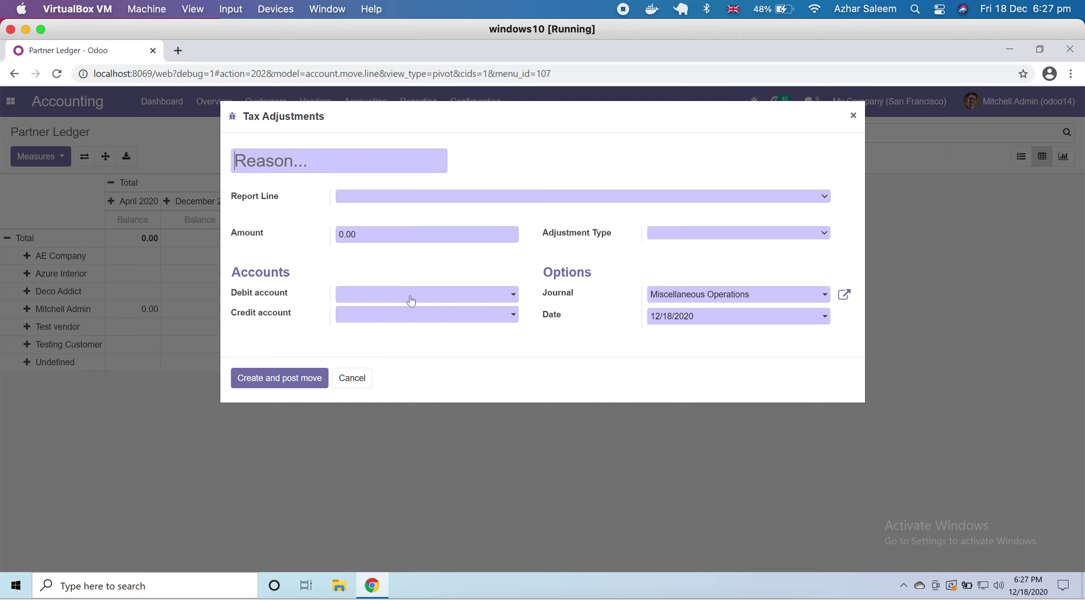
{"action": "left_click", "coordinate": [741, 234]}
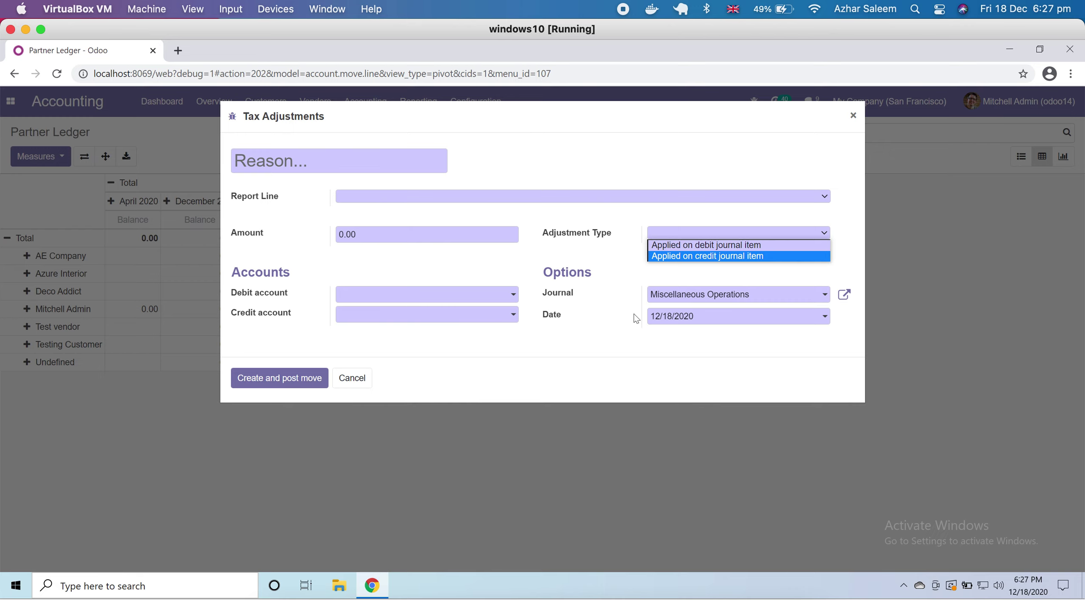
{"action": "left_click", "coordinate": [568, 382]}
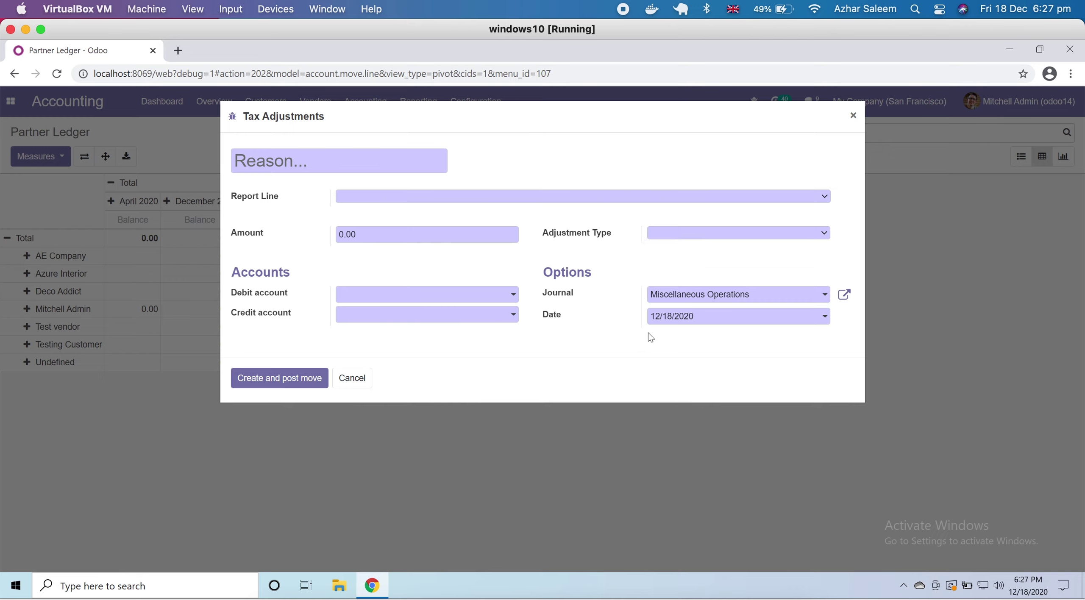
{"action": "left_click", "coordinate": [782, 299]}
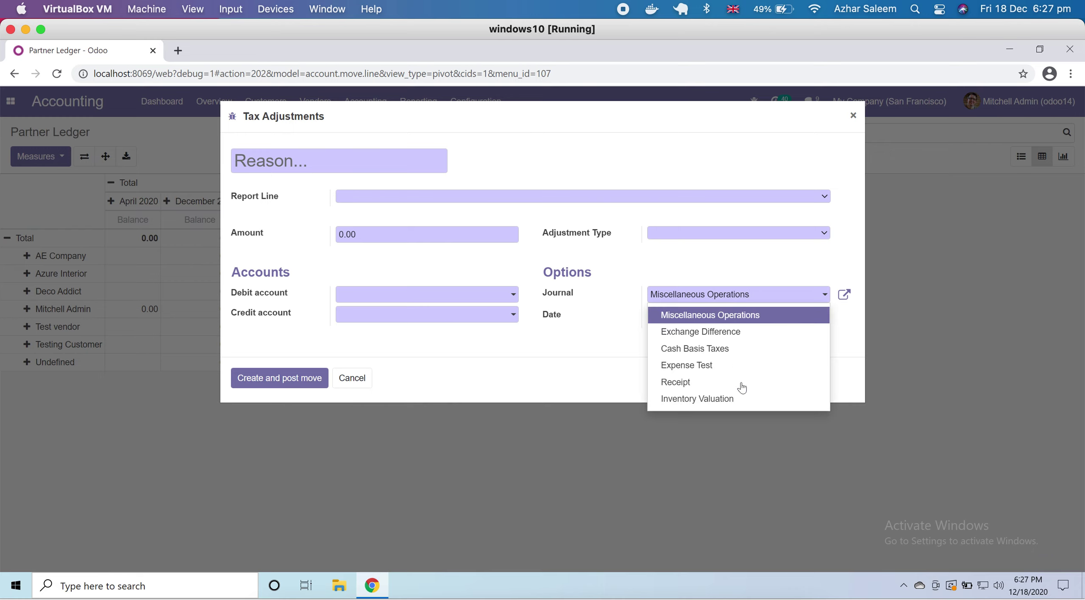
{"action": "left_click", "coordinate": [705, 368]}
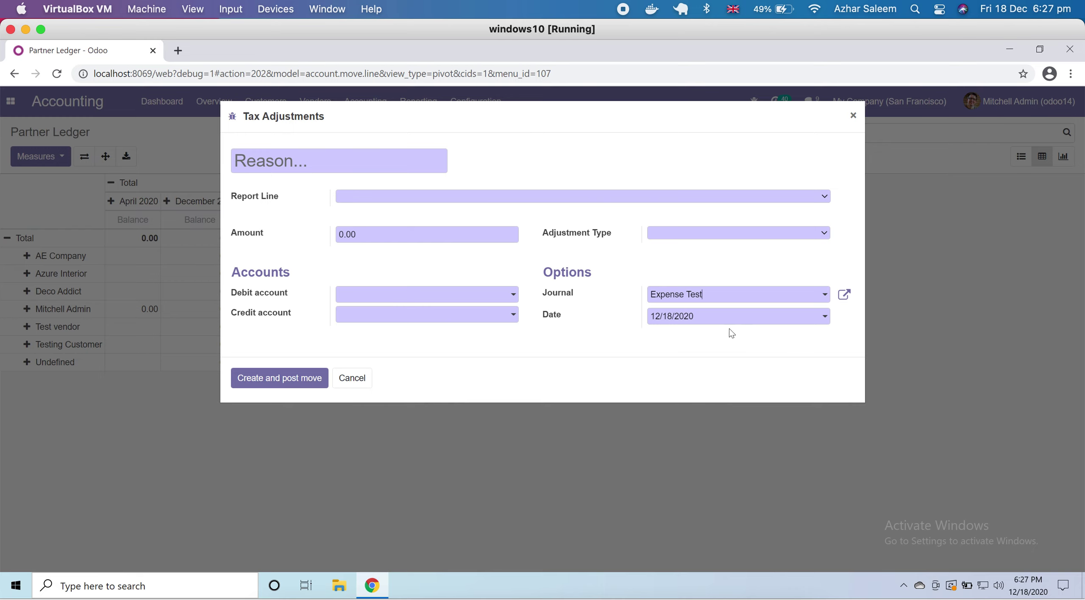
{"action": "left_click", "coordinate": [358, 379]}
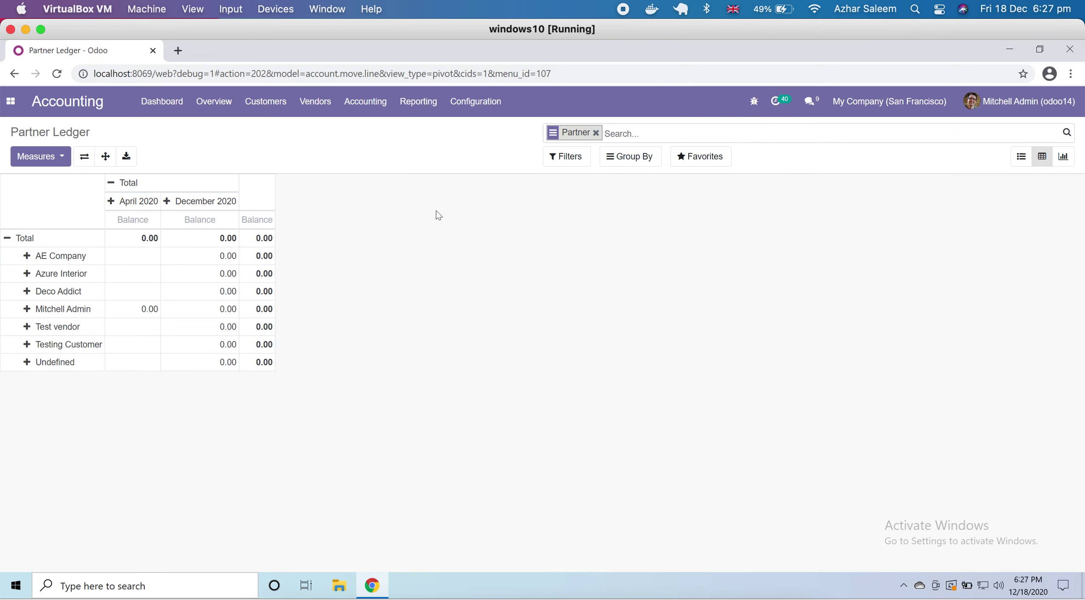
Open the Chart of Accounts in the accounting configuration to review the active accounts.
{"action": "left_click", "coordinate": [390, 108]}
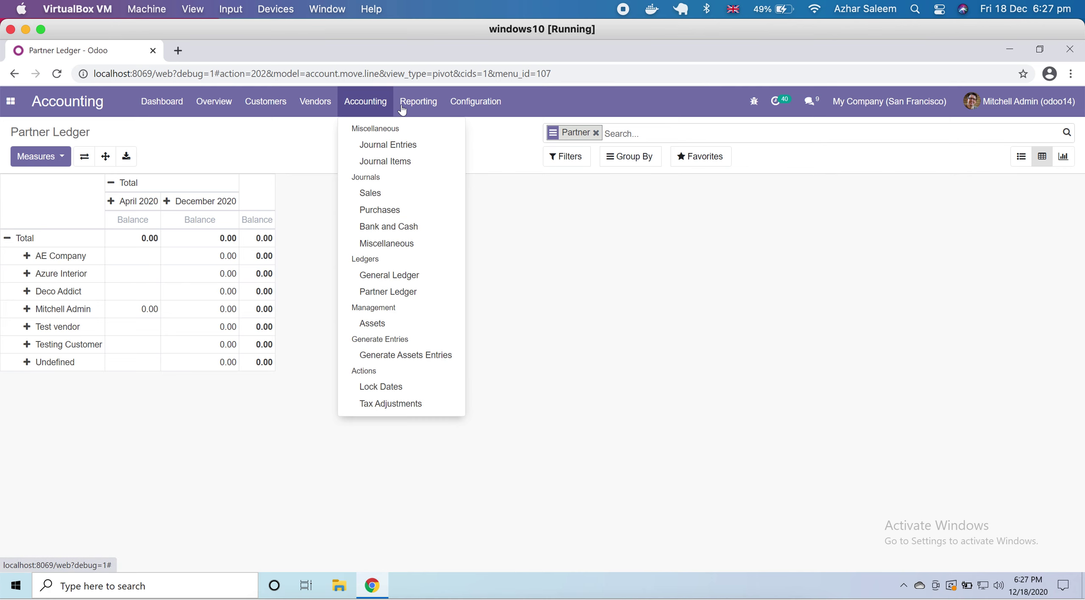
{"action": "left_click", "coordinate": [486, 110]}
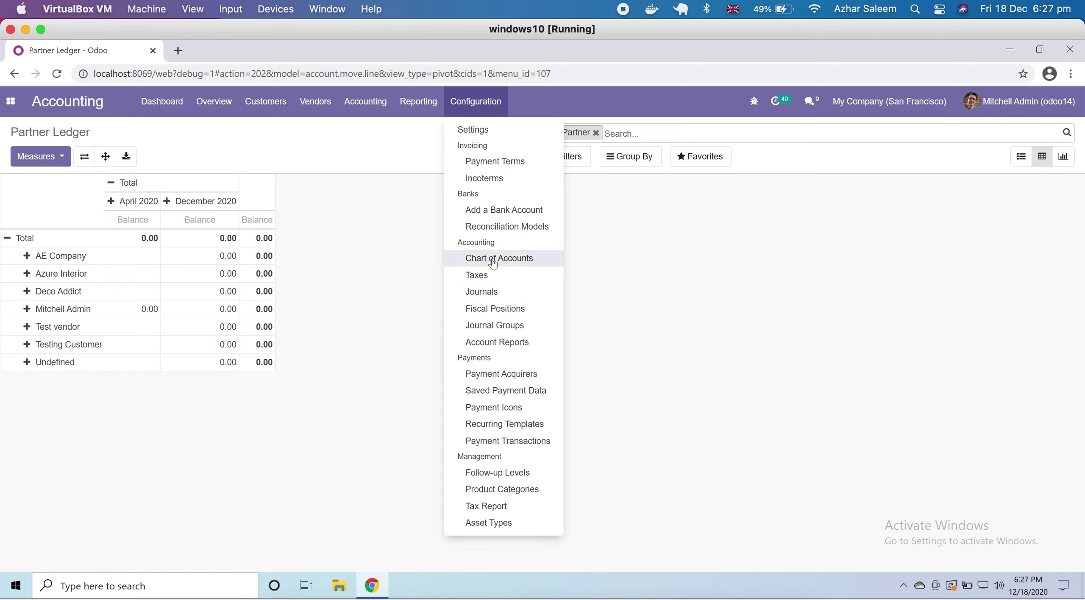
{"action": "left_click", "coordinate": [531, 262]}
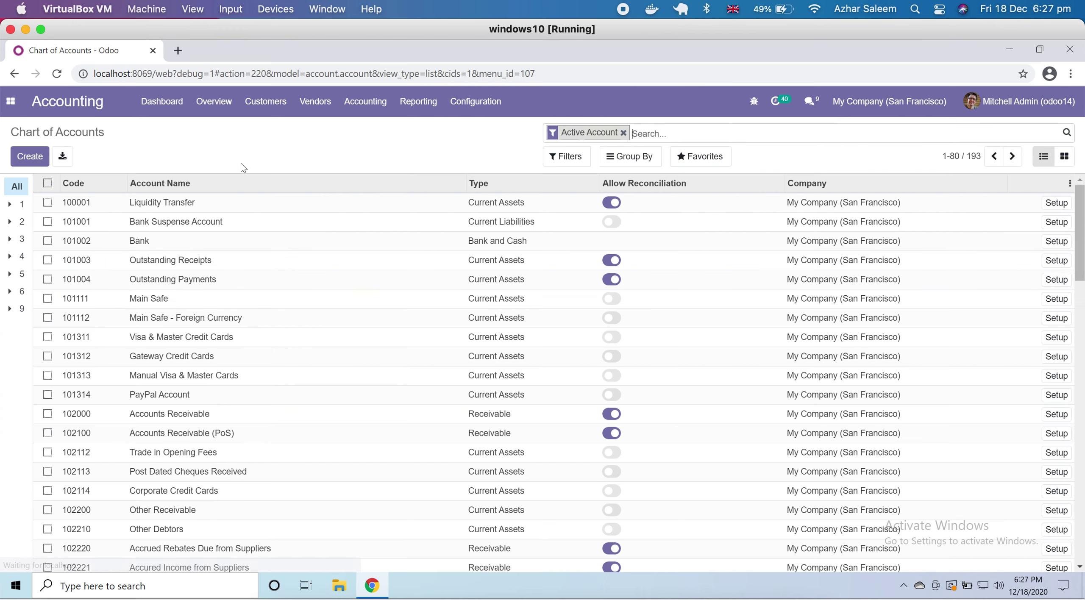
Start a new account line, review the balance sheet and profit and loss account types, and discard the line.
{"action": "left_click", "coordinate": [35, 156]}
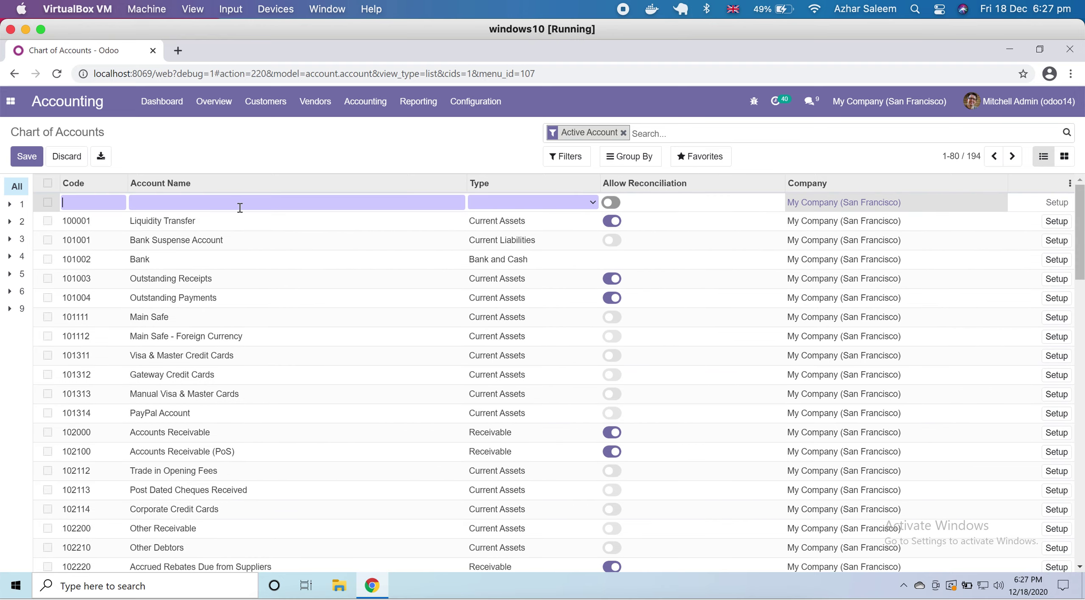
{"action": "left_click", "coordinate": [585, 199]}
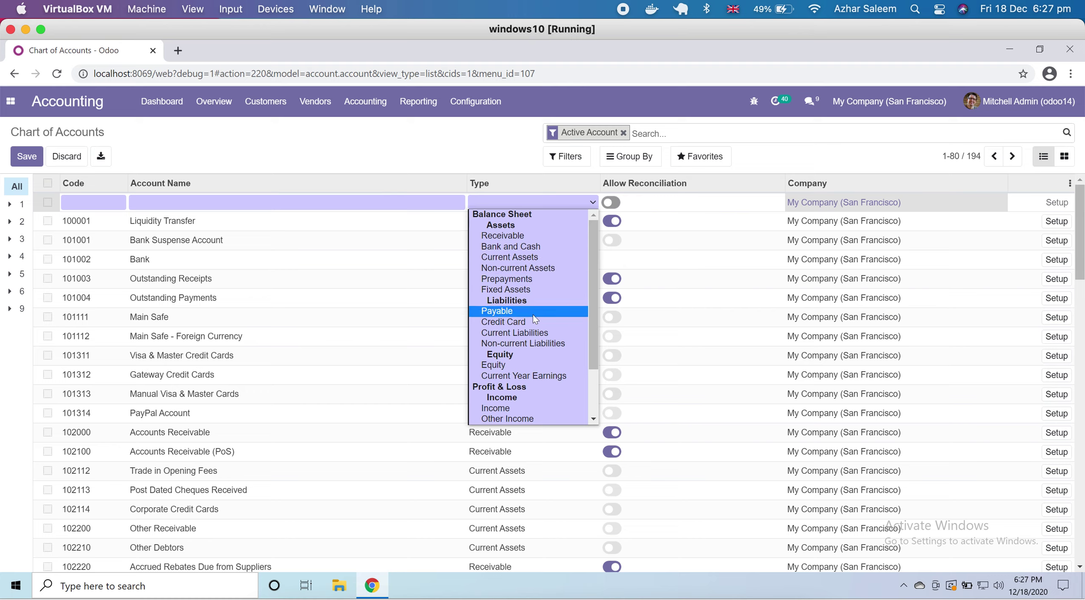
{"action": "scroll", "coordinate": [532, 314], "scroll_direction": "down", "scroll_amount": 3}
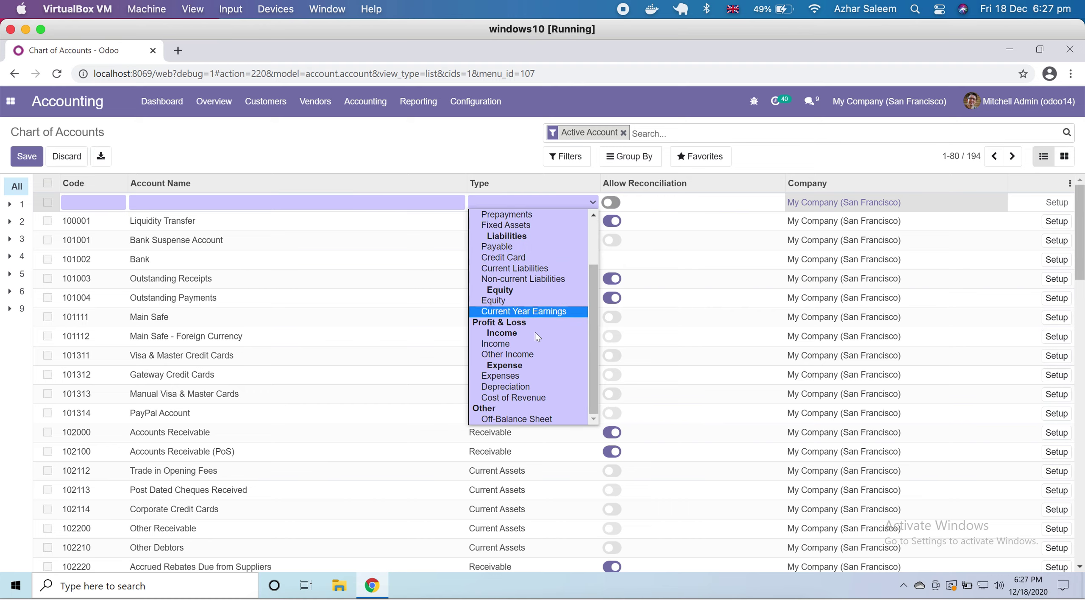
{"action": "scroll", "coordinate": [535, 332], "scroll_direction": "up", "scroll_amount": 2}
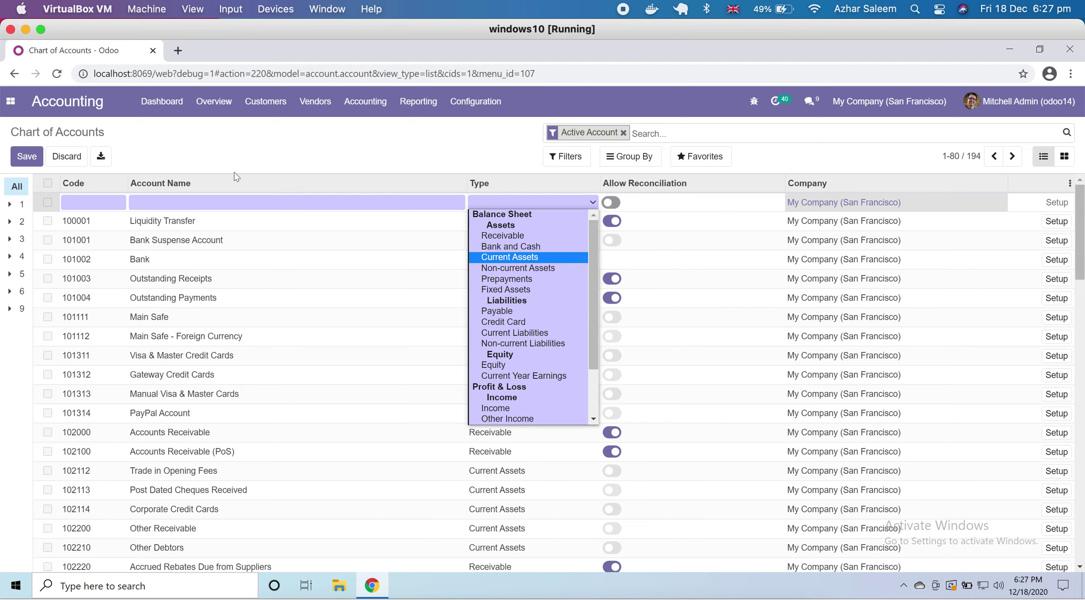
{"action": "left_click", "coordinate": [67, 156]}
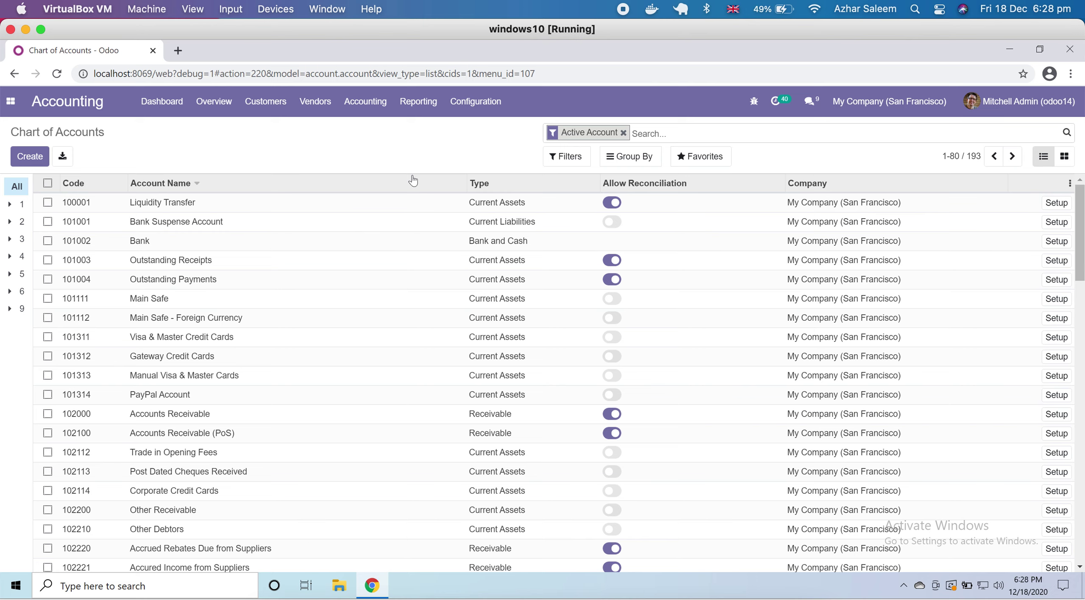
{"action": "mouse_move", "coordinate": [413, 180]}
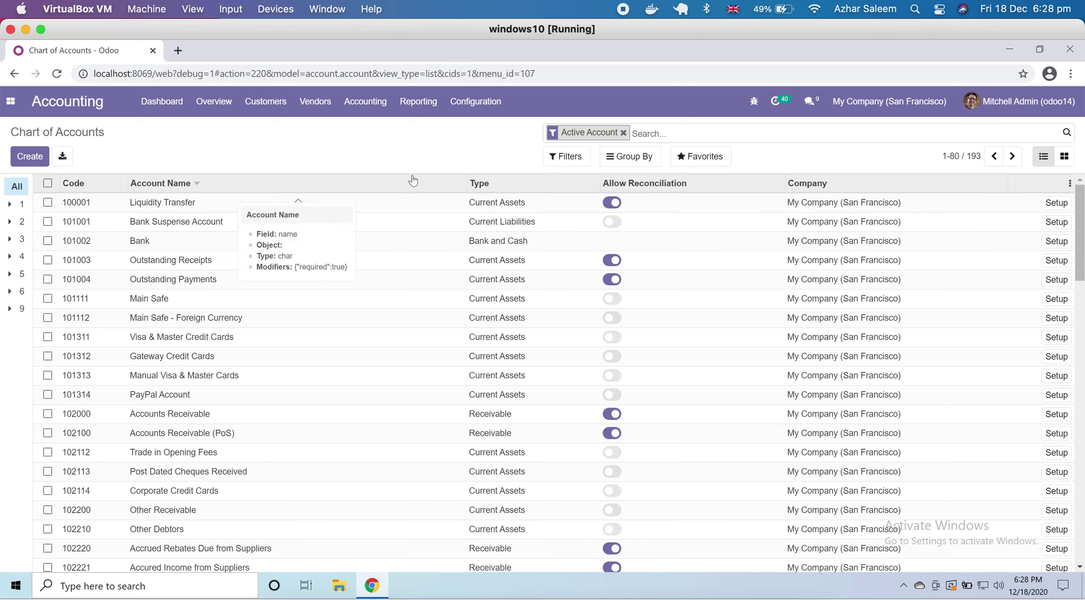